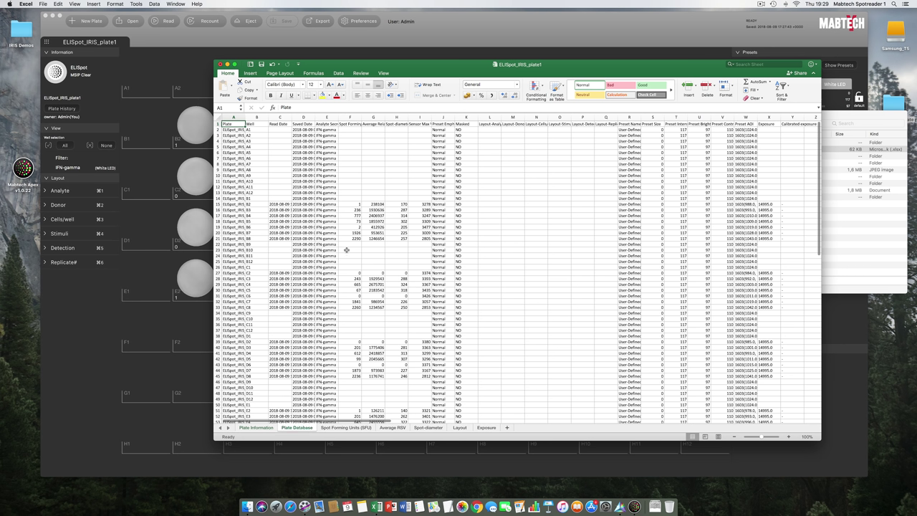
Review the exported workbook's Average RSV, Spot-diameter, Layout and Exposure sheets, and close the workbook and the plate's folder window
left_click(392, 428)
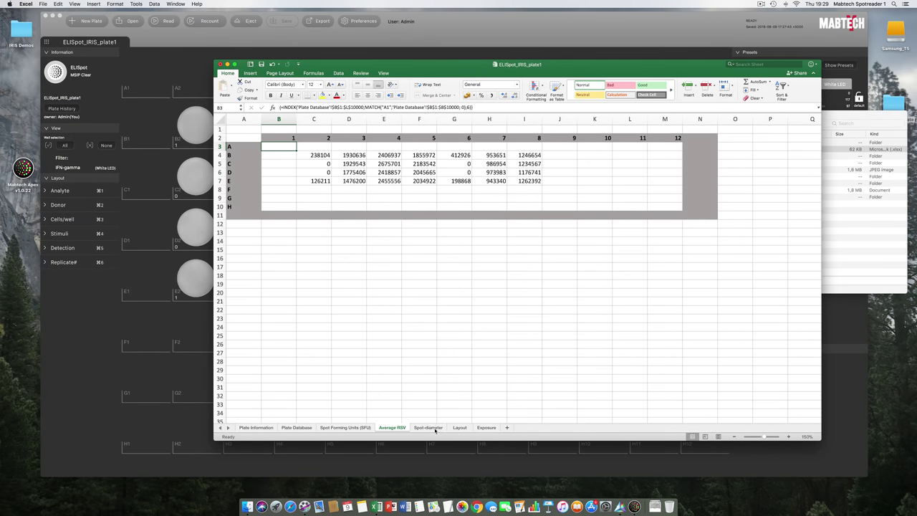
left_click(429, 427)
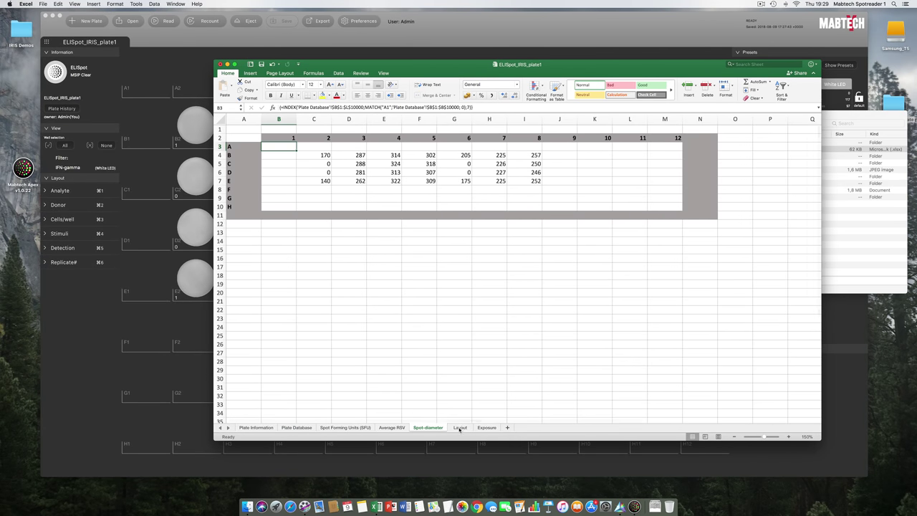
left_click(460, 428)
left_click(486, 427)
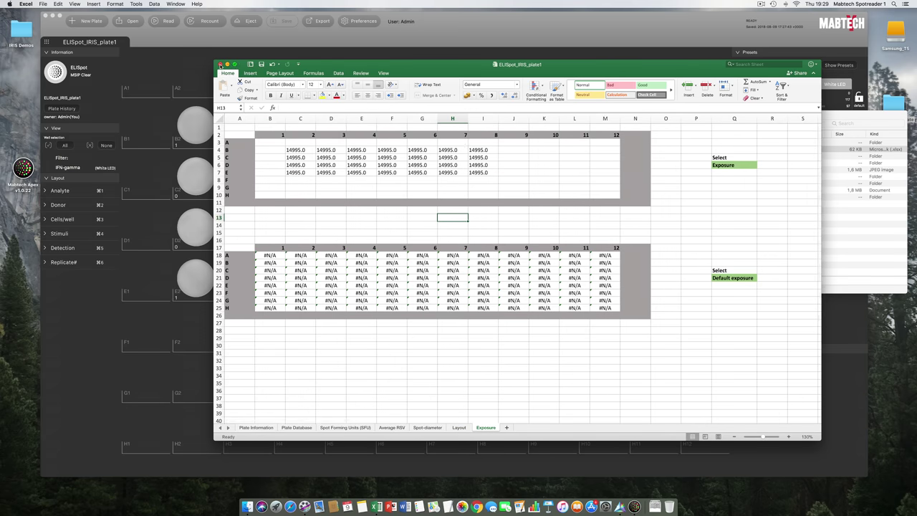
left_click(220, 65)
left_click(476, 119)
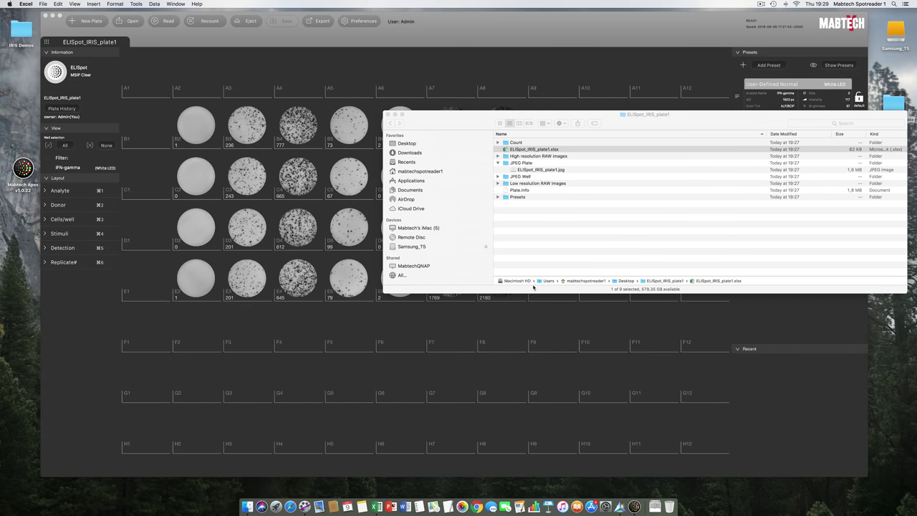
left_click(388, 115)
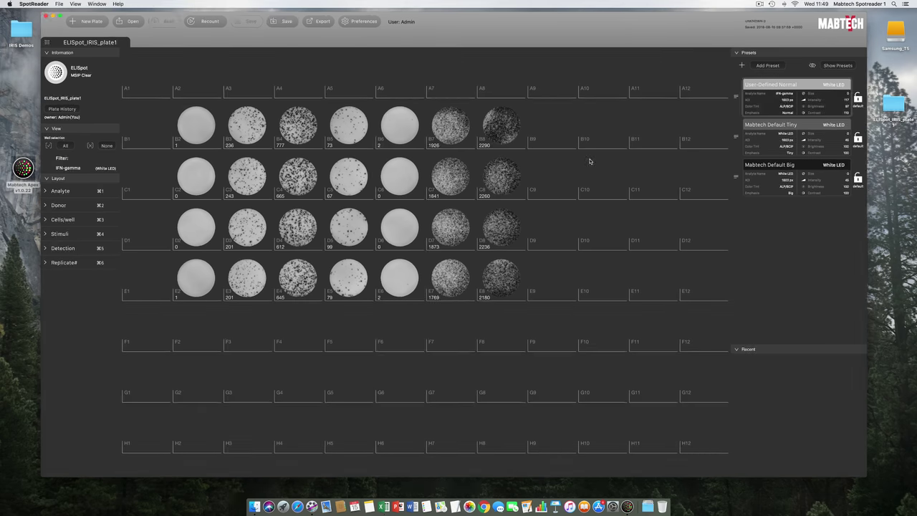
Check the wells' preset assignments, and clone the User-Defined Normal preset under a personal favorite name
left_click(838, 65)
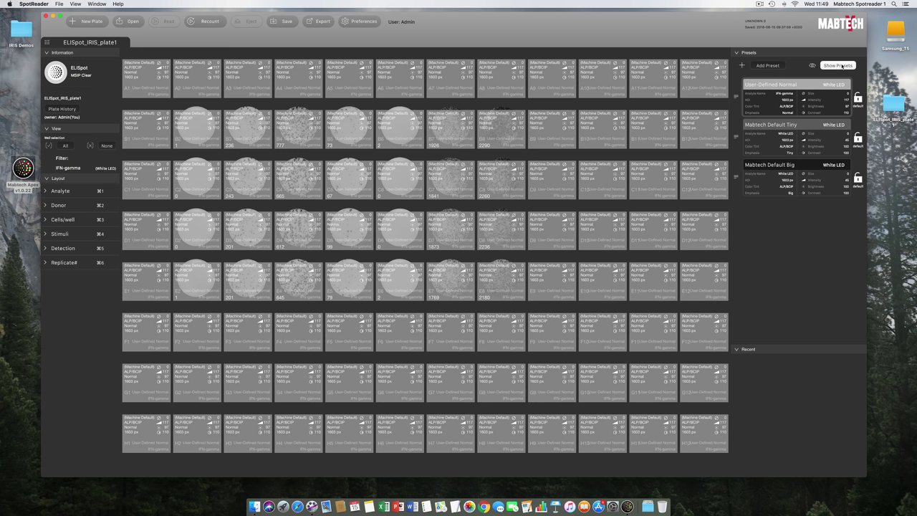
left_click(842, 65)
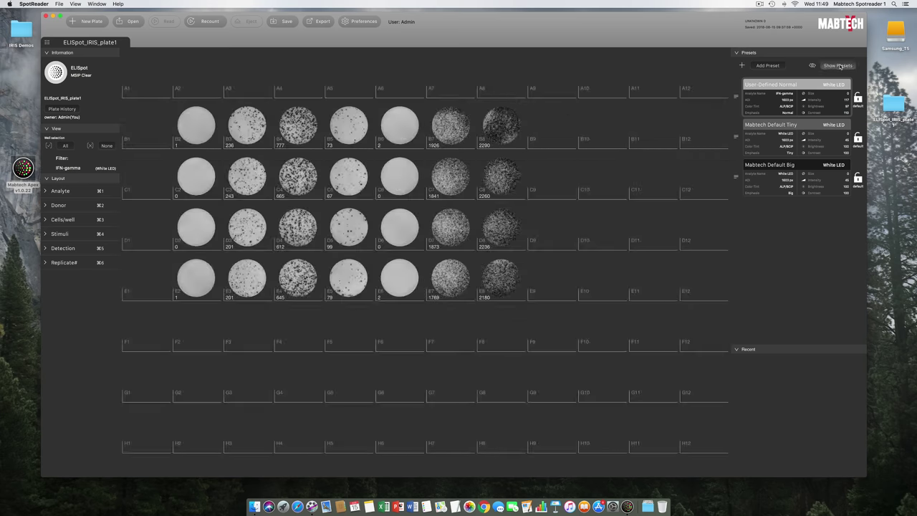
left_click(772, 66)
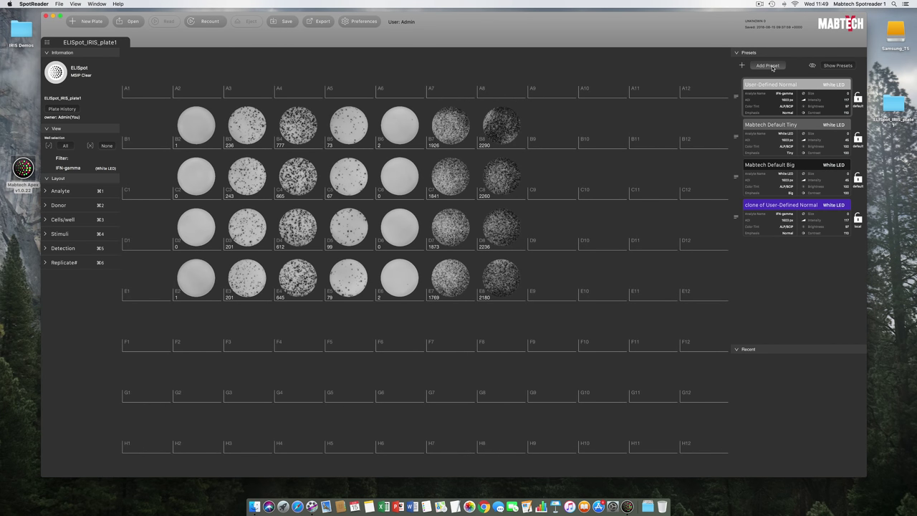
mouse_move(827, 213)
left_click(828, 206)
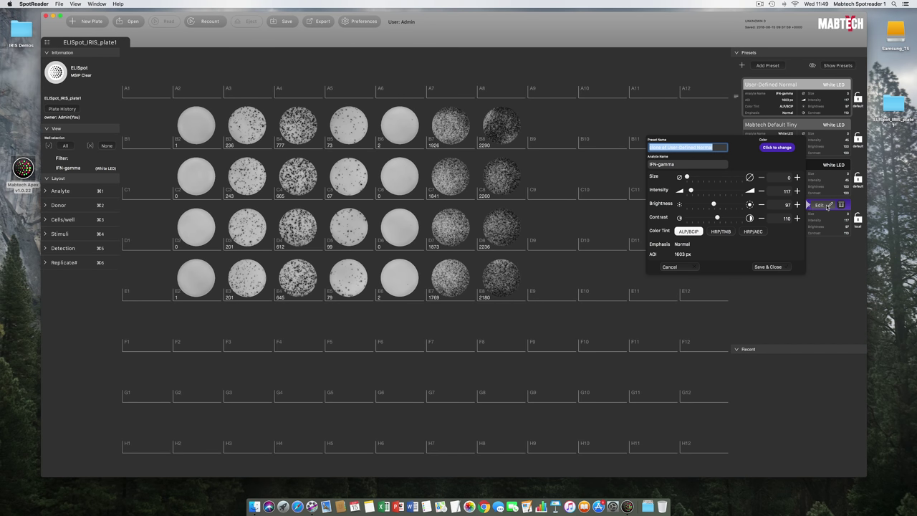
type("Christia")
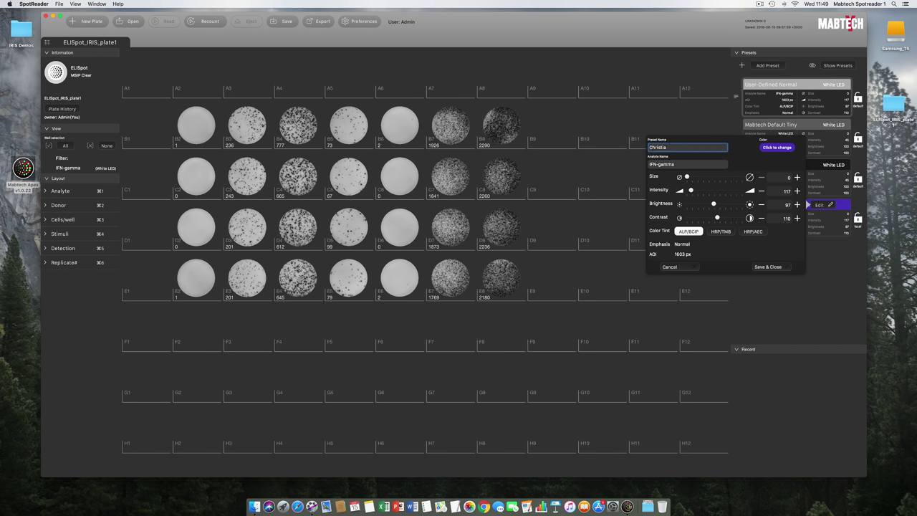
type("n Favorite")
Give the cloned preset a dark blue color, analyte name IFNgamma, intensity 100, brightness about 82 and contrast 118, and save it
left_click(778, 148)
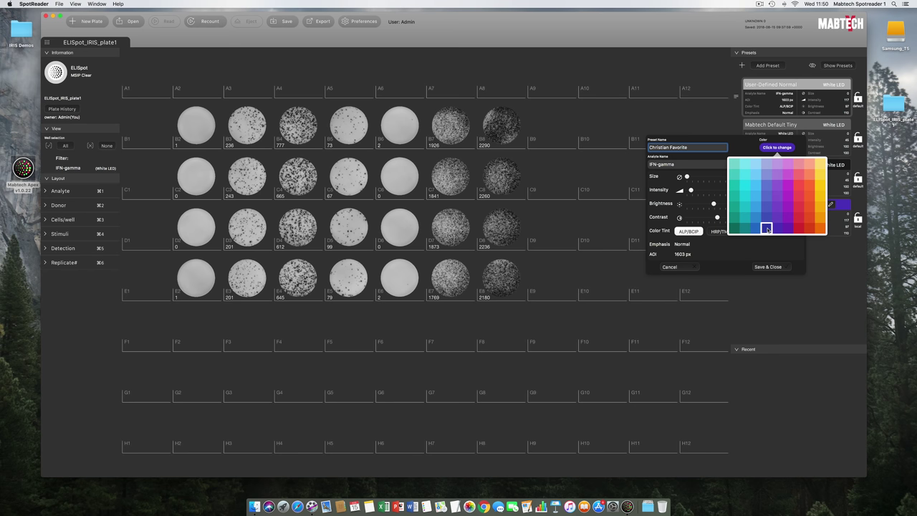
key("Tab")
key("BackSpace")
left_click(762, 190)
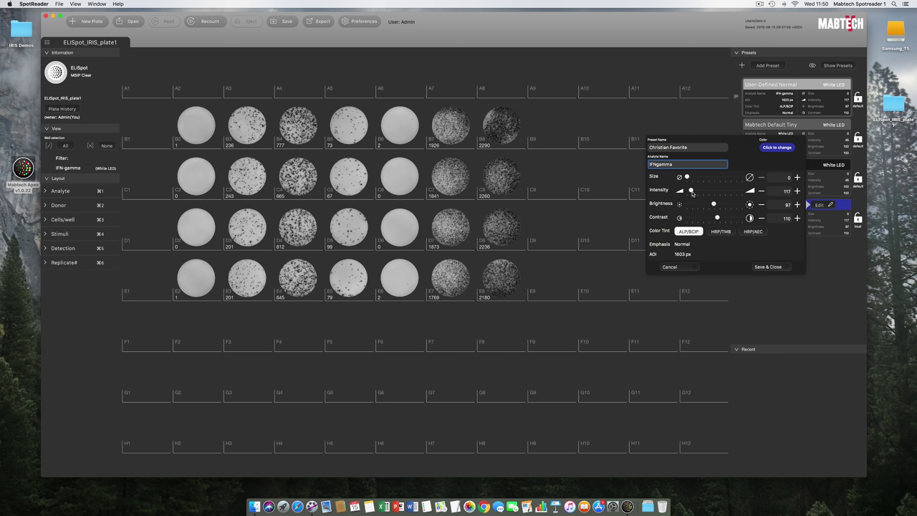
left_click_drag(715, 204, 720, 219)
left_click(762, 268)
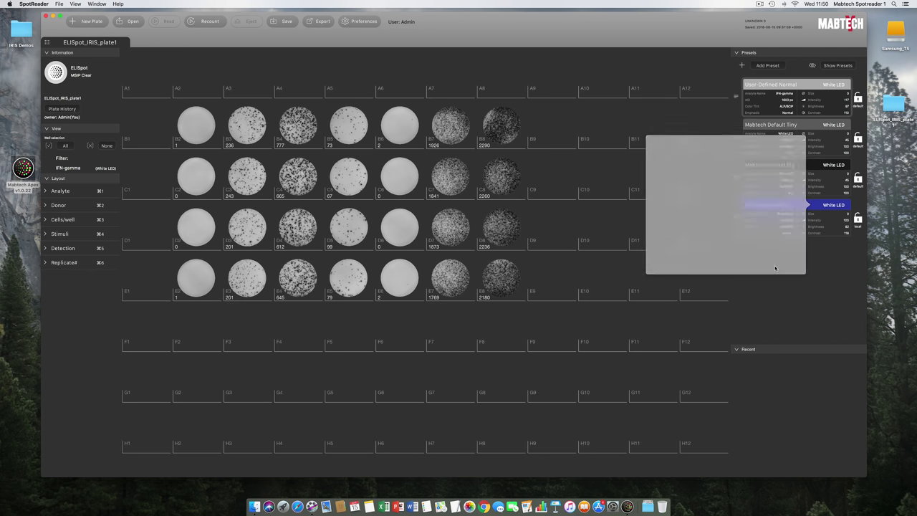
Apply the custom favorite preset to wells B8 through E8 and check the preset assignments across the plate
left_click_drag(507, 128, 502, 271)
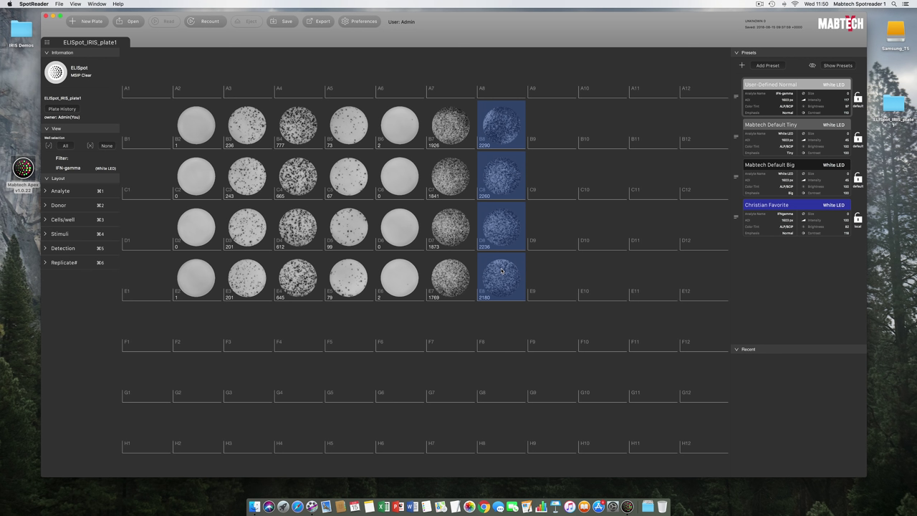
right_click(506, 222)
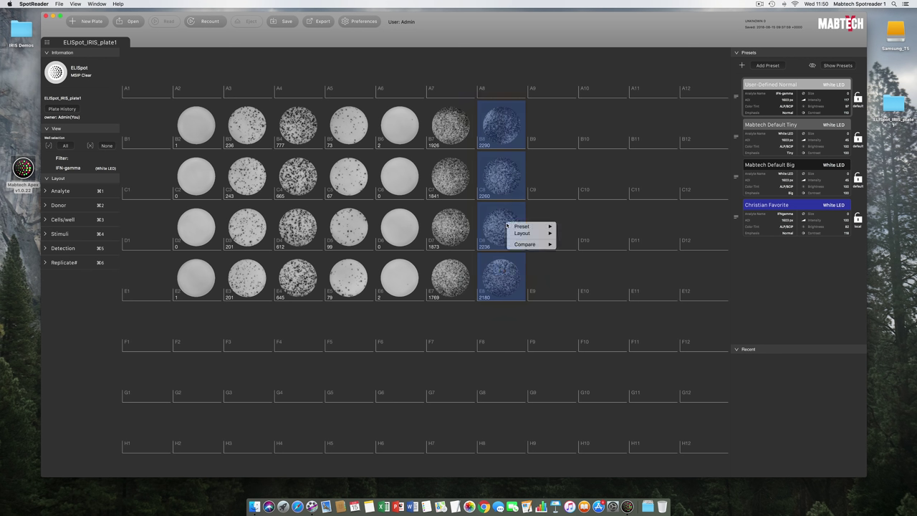
mouse_move(523, 227)
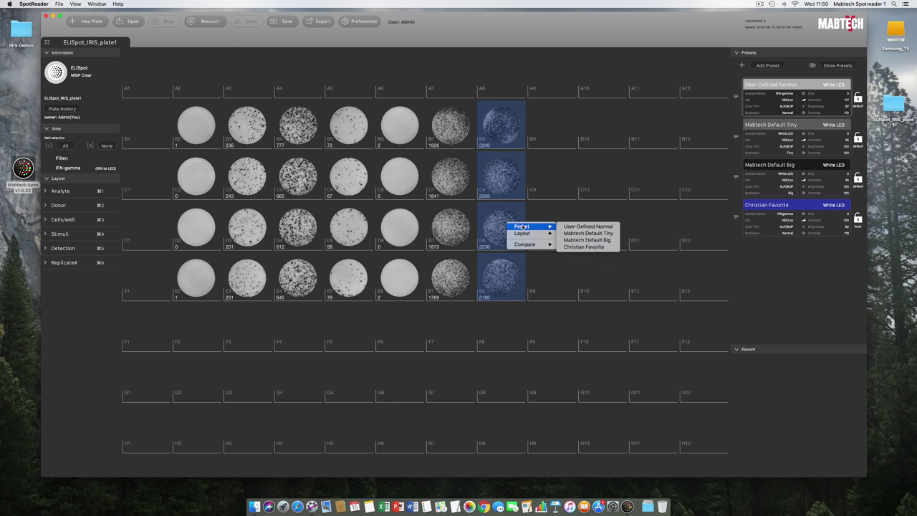
left_click(584, 247)
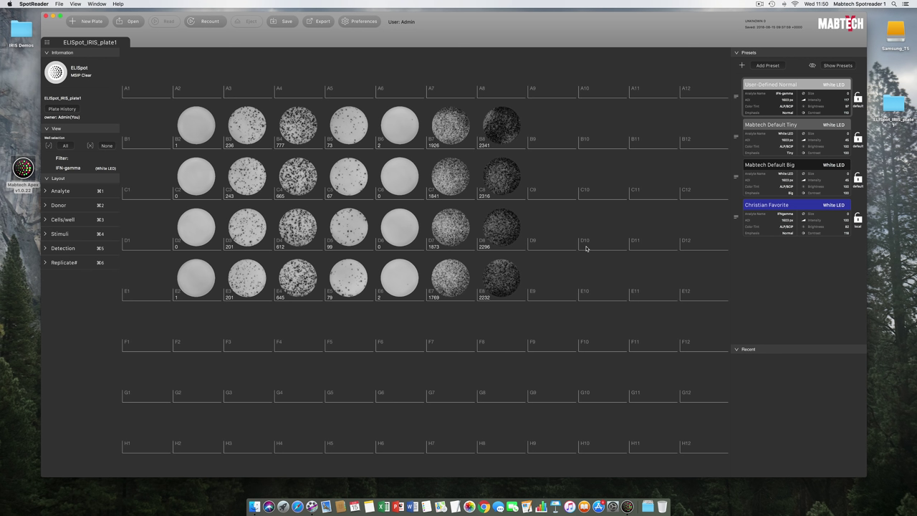
left_click(831, 65)
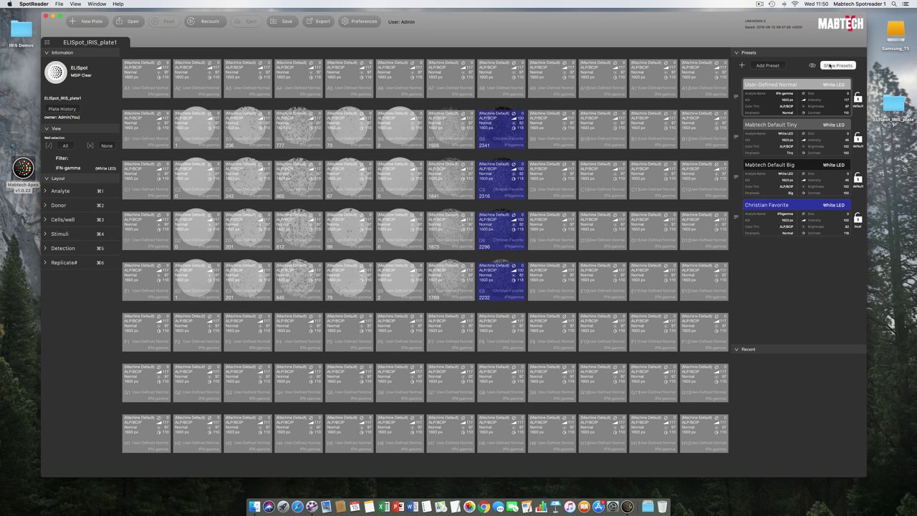
left_click(830, 65)
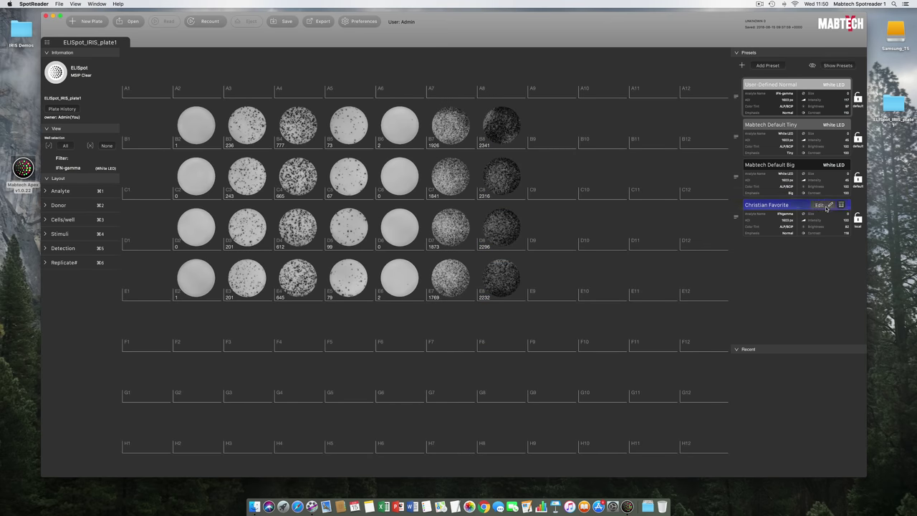
Edit the custom favorite preset's brightness to about 83 and save the preset
left_click(830, 205)
mouse_move(726, 206)
left_mouse_down()
mouse_move(694, 206)
mouse_move(720, 206)
mouse_move(709, 206)
left_mouse_up()
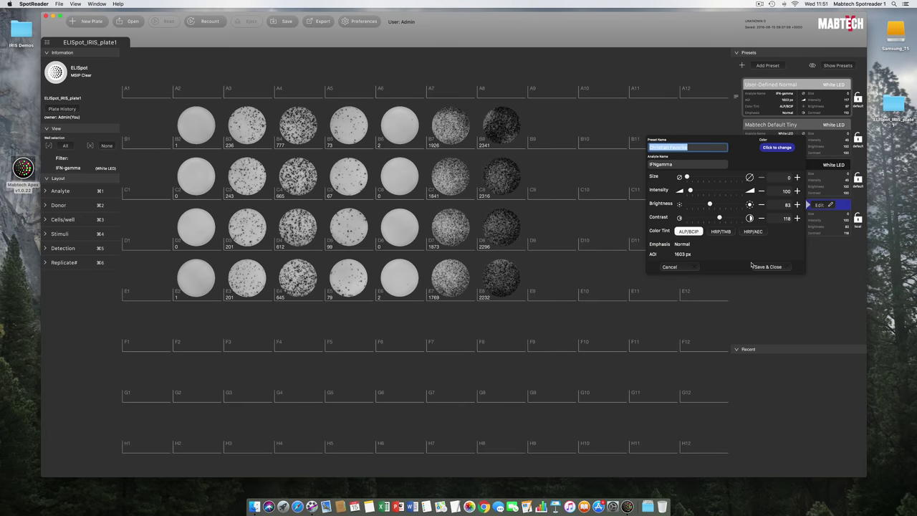
left_click(782, 268)
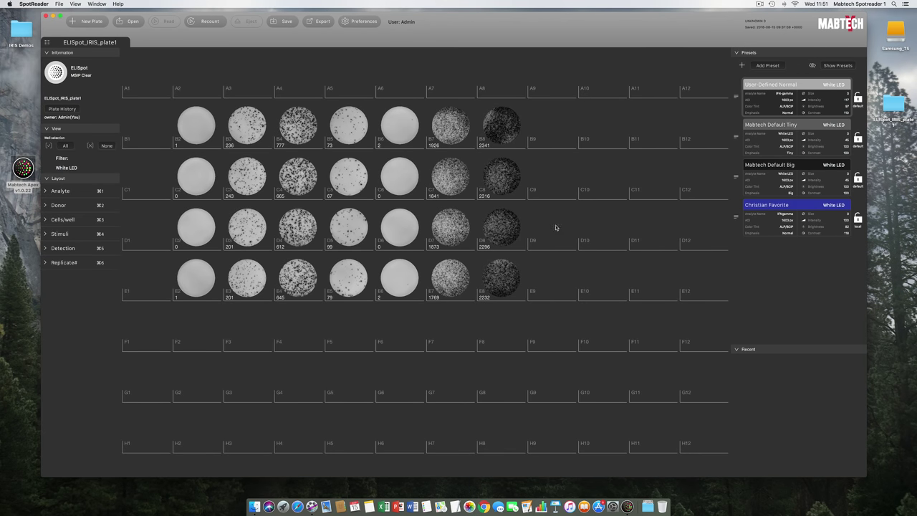
Open well D7, change its preset to the custom favorite, close the well, and check the plate's preset assignments
double_click(452, 225)
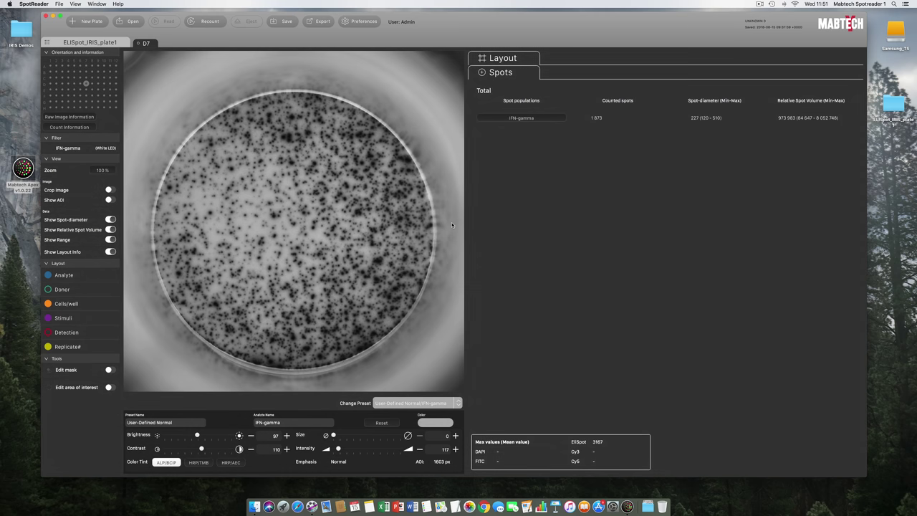
left_click(459, 403)
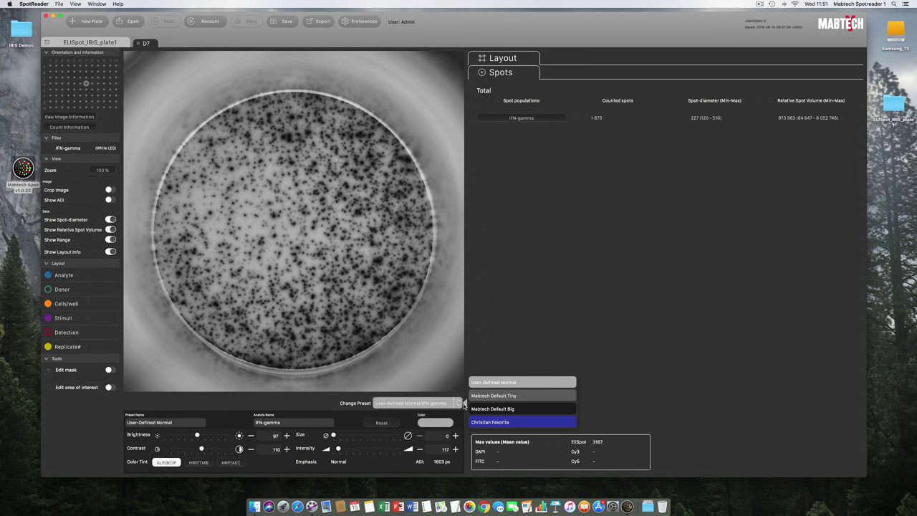
left_click(490, 423)
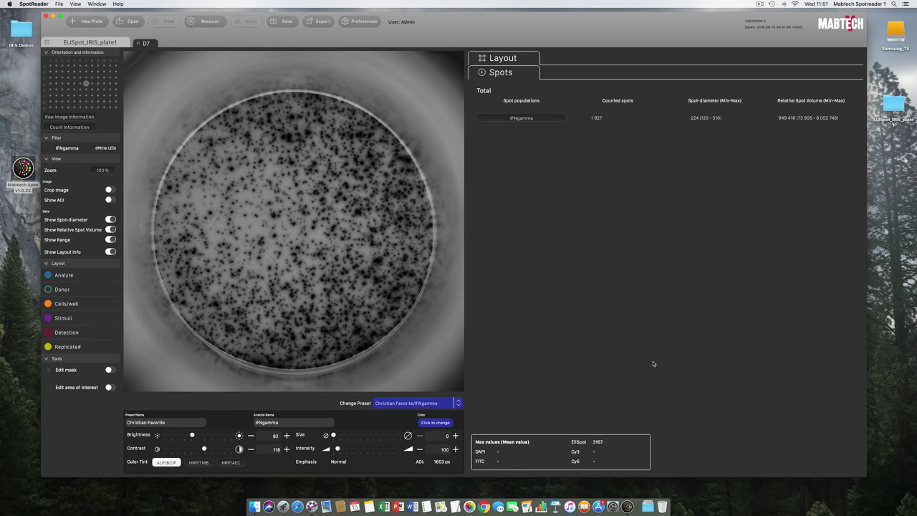
left_click(152, 44)
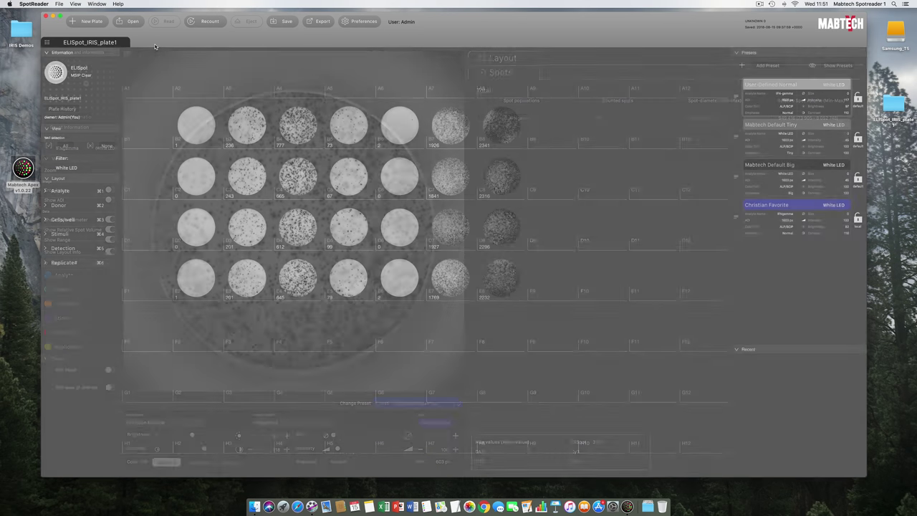
left_click(837, 66)
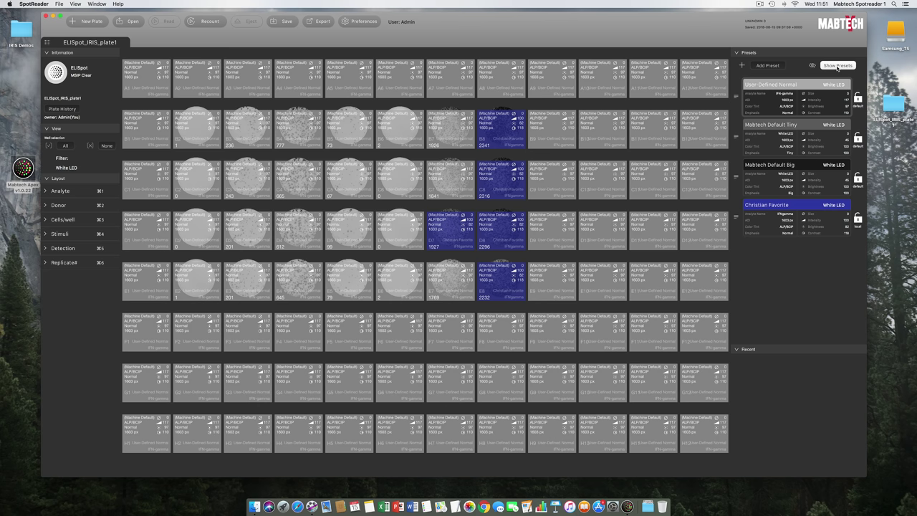
left_click(837, 66)
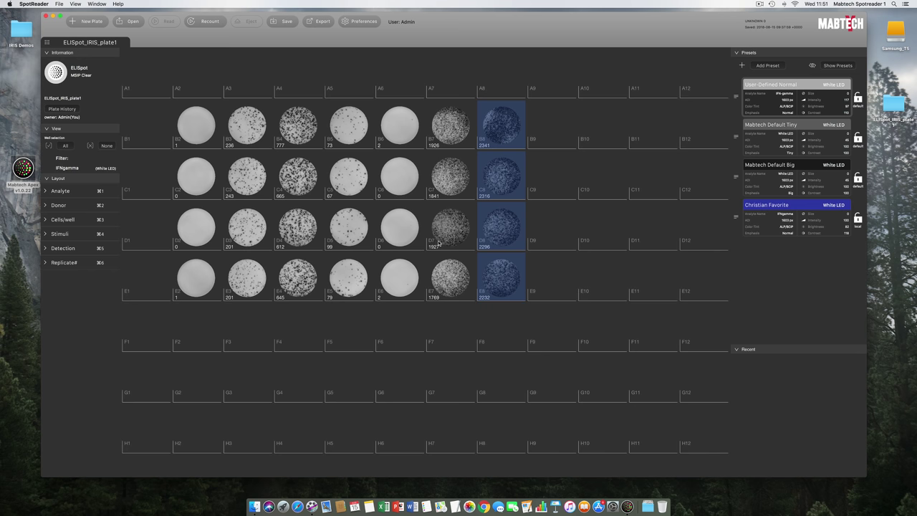
Apply the User-Defined Normal preset to wells B8 through E8 together with well D7
left_click(463, 227, "super")
right_click(511, 215)
mouse_move(536, 217)
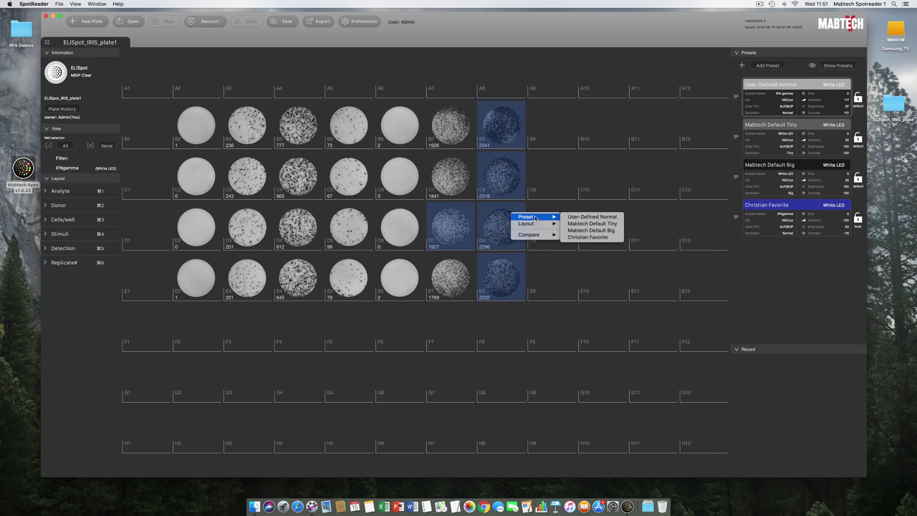
left_click(589, 216)
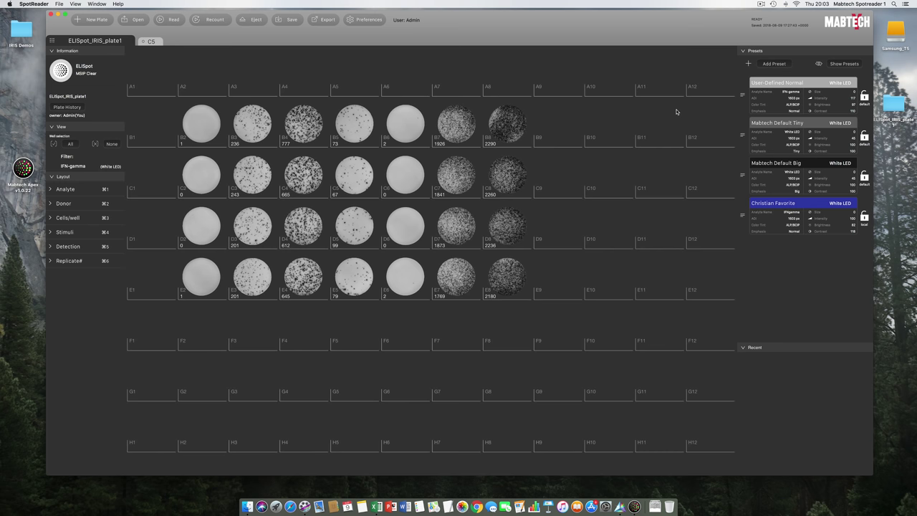
Open well C5 and display its counted IFN-gamma spots on the image
double_click(365, 173)
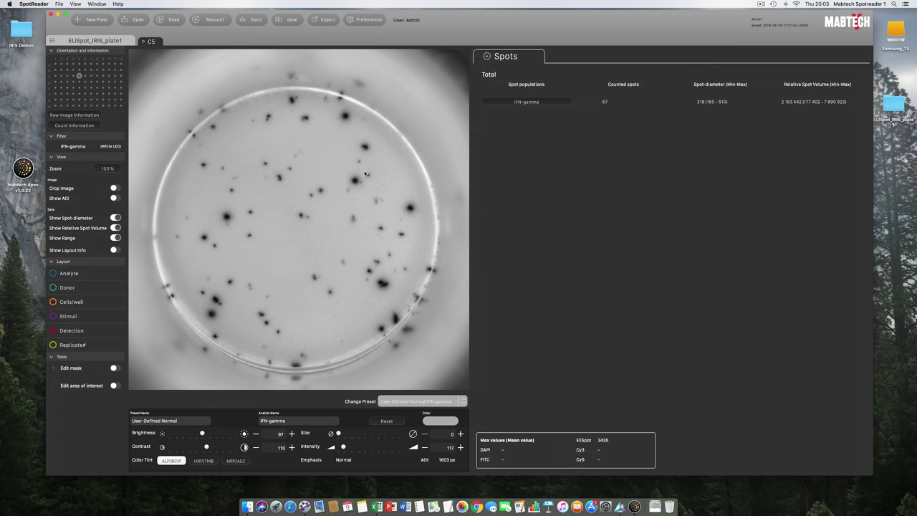
left_click(534, 103)
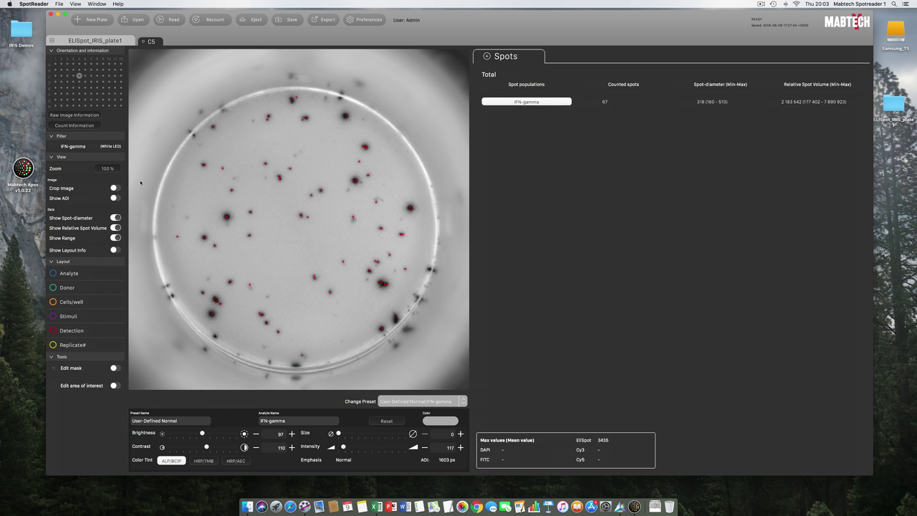
Mask a winding band of spots in the right half of well C5, finish mask editing, and save the plate
left_click(114, 367)
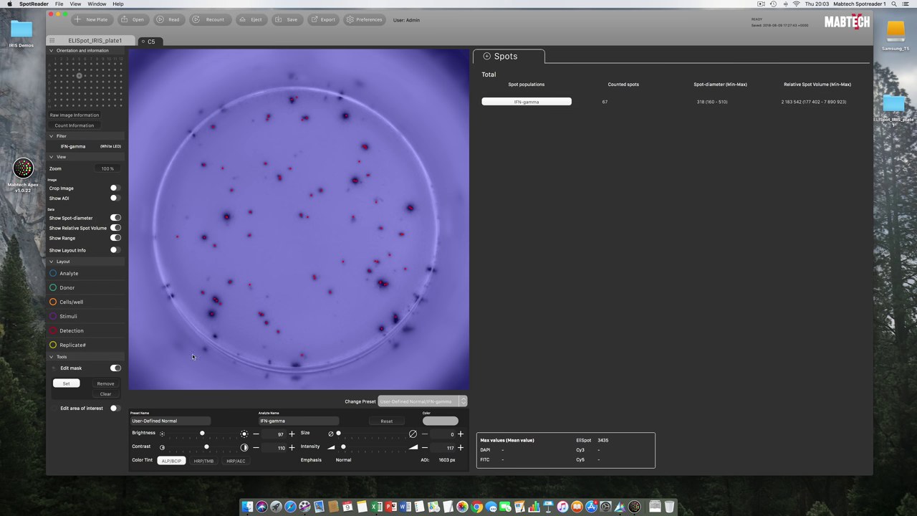
mouse_move(364, 149)
left_mouse_down()
mouse_move(370, 177)
mouse_move(354, 182)
mouse_move(385, 203)
mouse_move(377, 204)
mouse_move(413, 208)
mouse_move(402, 247)
mouse_move(400, 236)
mouse_move(339, 211)
mouse_move(327, 194)
mouse_move(312, 196)
mouse_move(326, 218)
left_mouse_up()
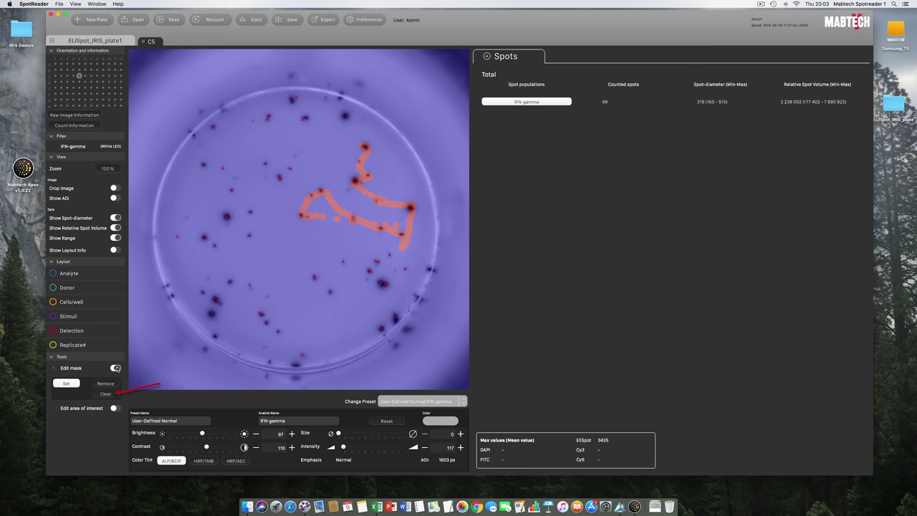
left_click(115, 368)
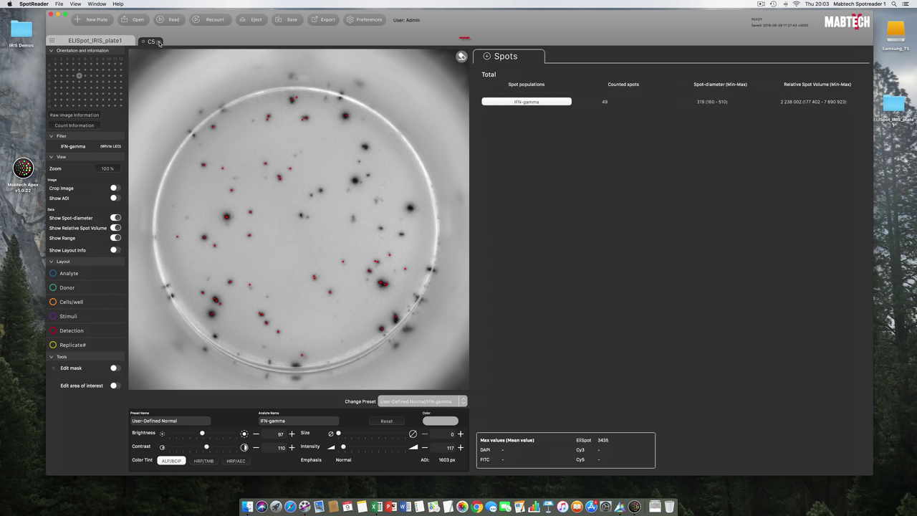
left_click(462, 56)
left_click(289, 19)
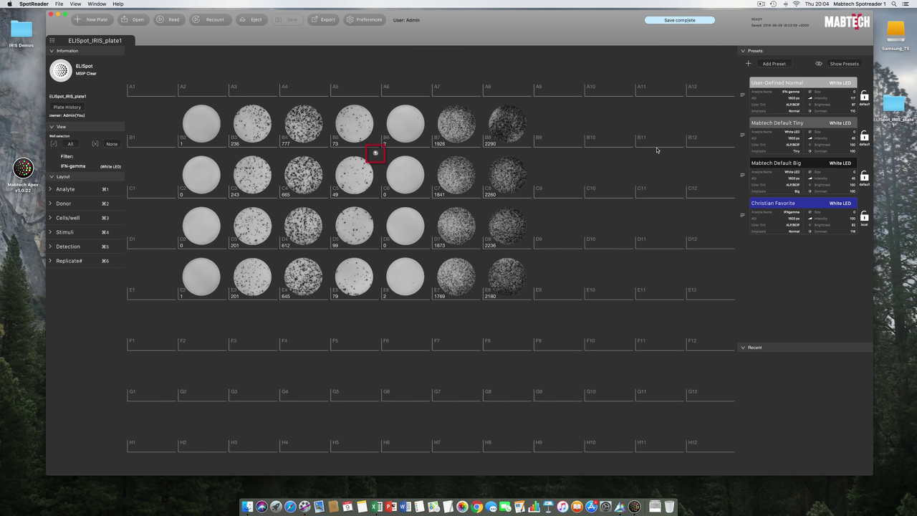
Open the ELISpot_IRIS_plate1 folder on the desktop and view the exported ELISpot_IRIS_plate1_MaskedWells.jpg image in the WellMask folder
double_click(895, 104)
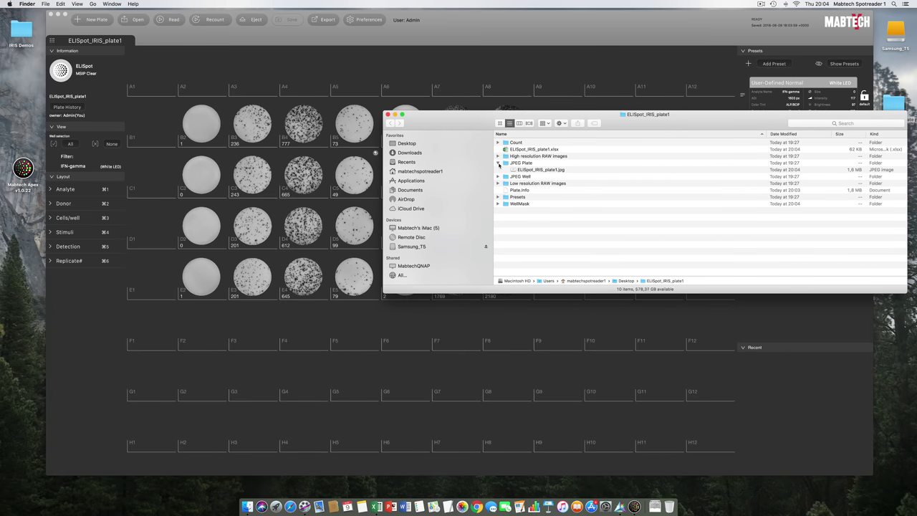
left_click(499, 163)
left_click(498, 197)
double_click(528, 212)
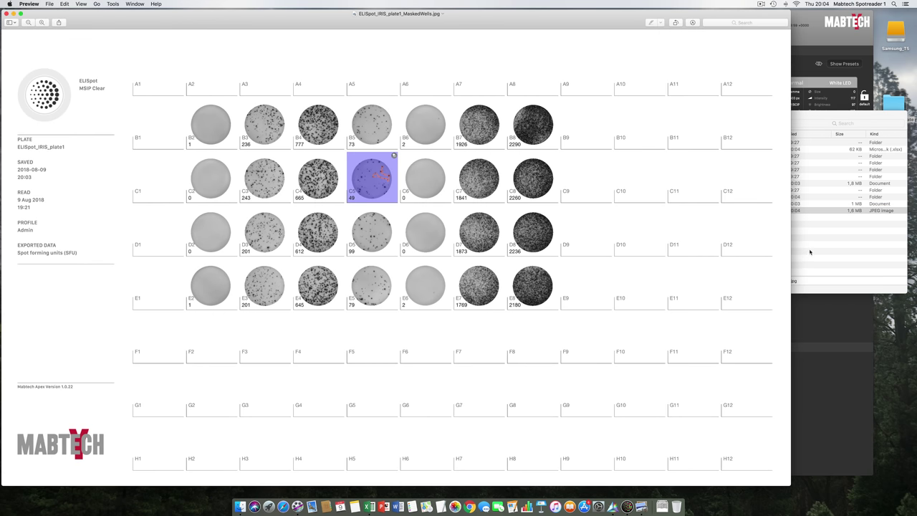
Examine the masked area of well C5 close up in the exported plate image, and close the image
left_click(42, 22)
scroll(468, 264, "up", 3)
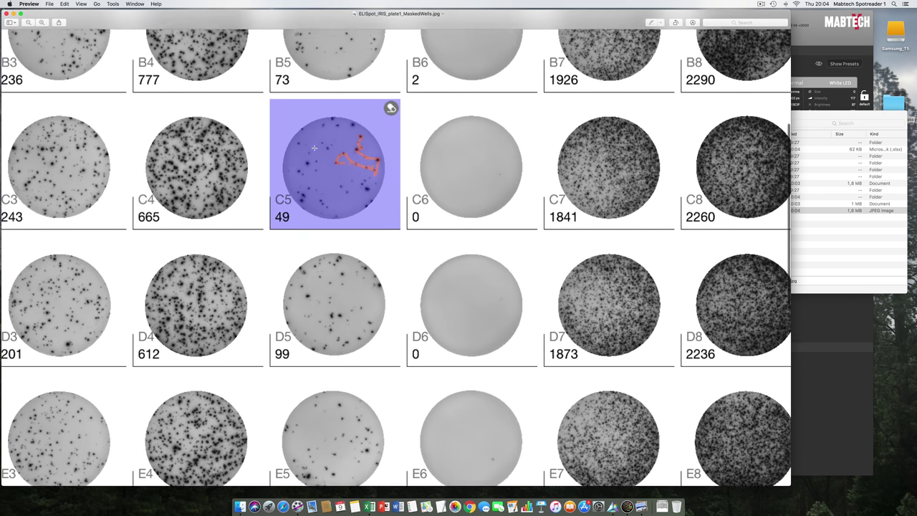
left_click(30, 22)
left_click(30, 23)
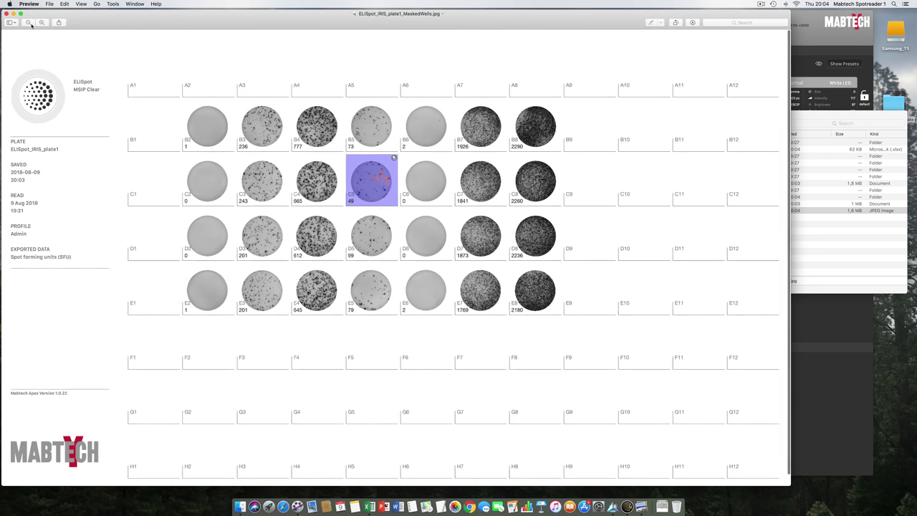
left_click(10, 14)
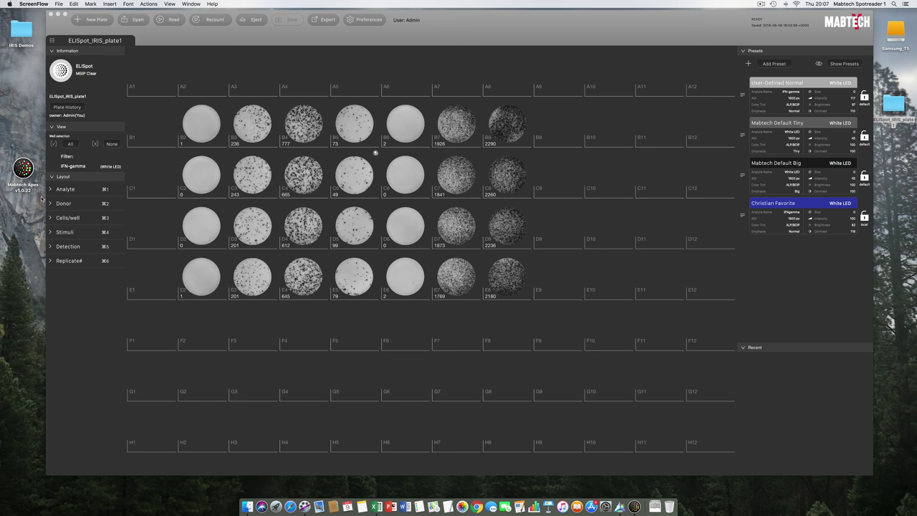
Add three new labels to the Analyte layout category and delete two of them
left_click(52, 178)
left_click(51, 177)
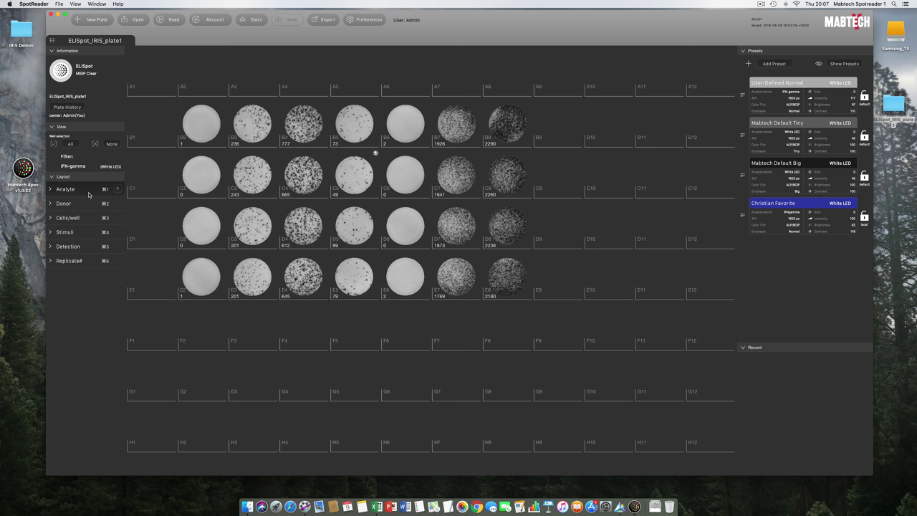
left_click(118, 189)
left_click(118, 190)
left_click(118, 189)
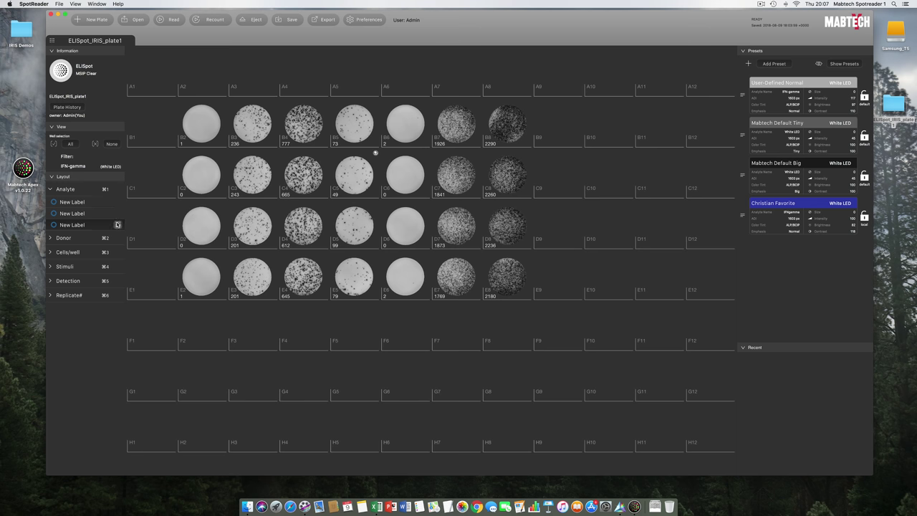
left_click(118, 224)
left_click(117, 213)
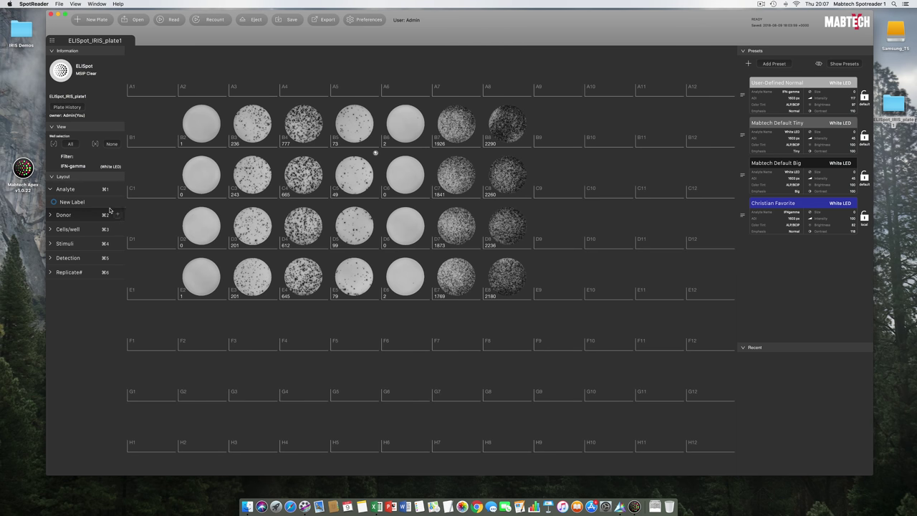
Name the remaining Analyte label IFNg, include wells B2 through E8, and show the label on the plate
left_click(83, 203)
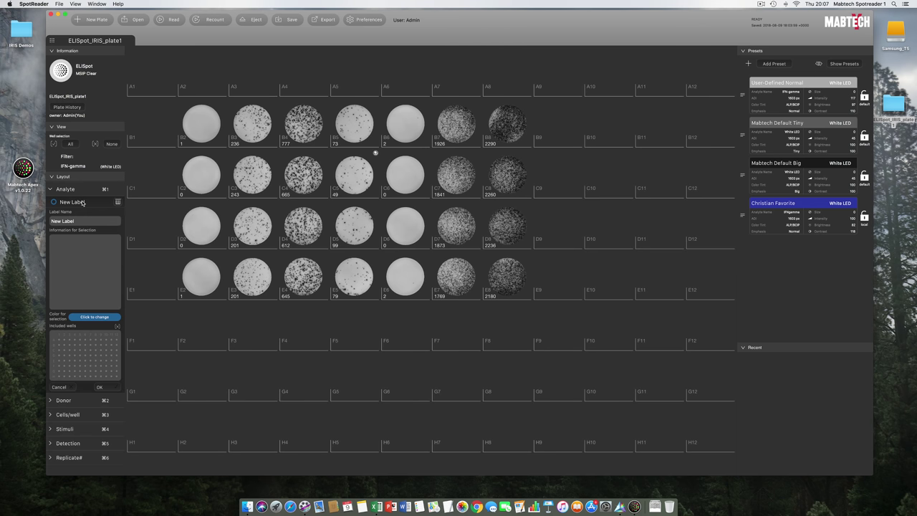
key("Tab")
type("IFNgamma")
key("BackSpace")
key("BackSpace")
key("BackSpace")
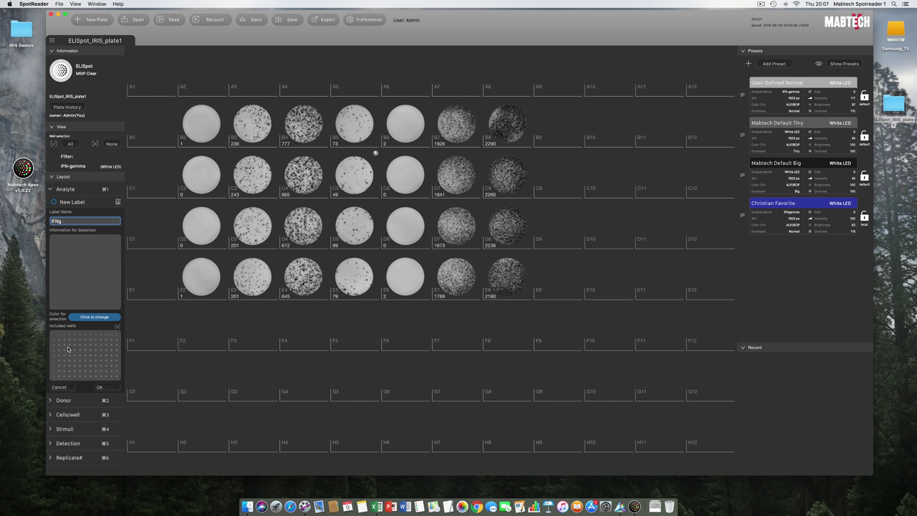
left_click_drag(63, 344, 94, 364)
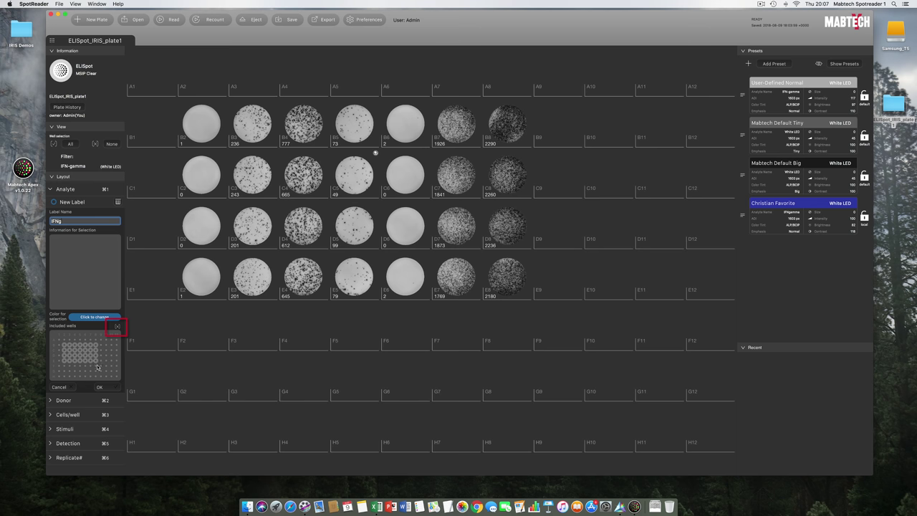
left_click(101, 388)
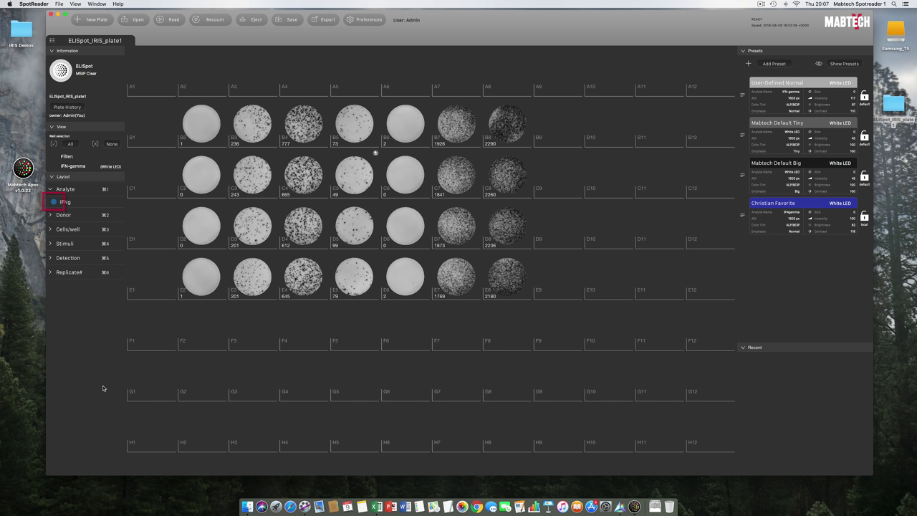
left_click(53, 203)
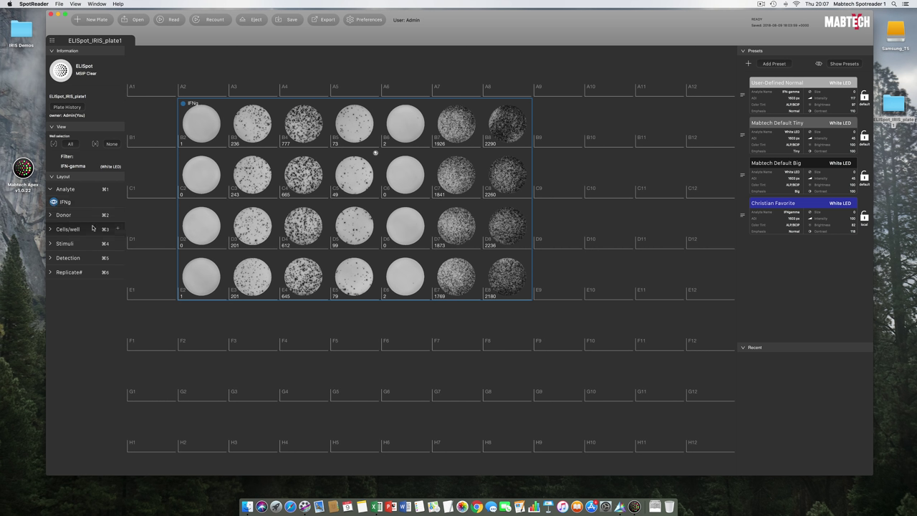
Add three Cells/well labels, name the first one 50K with wells B7 through E8, and show it on the plate
left_click(119, 230)
left_click(119, 219)
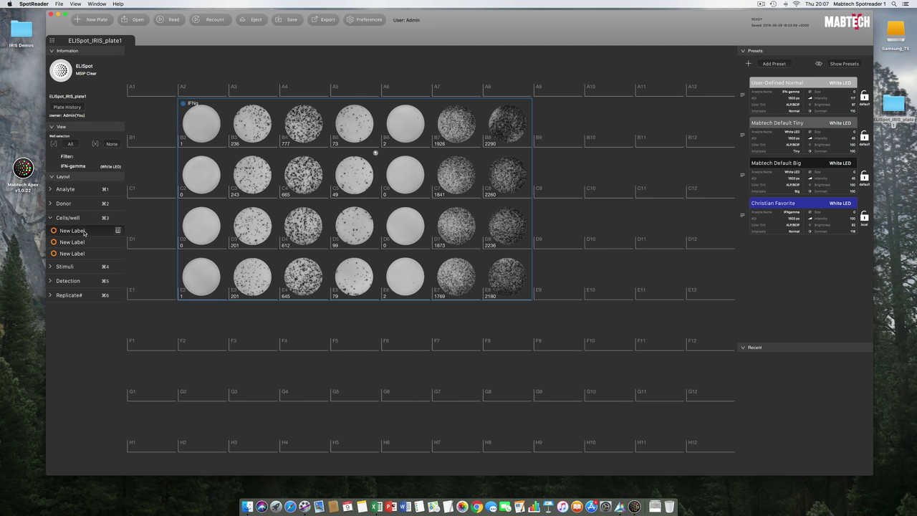
left_click(72, 230)
type("50K")
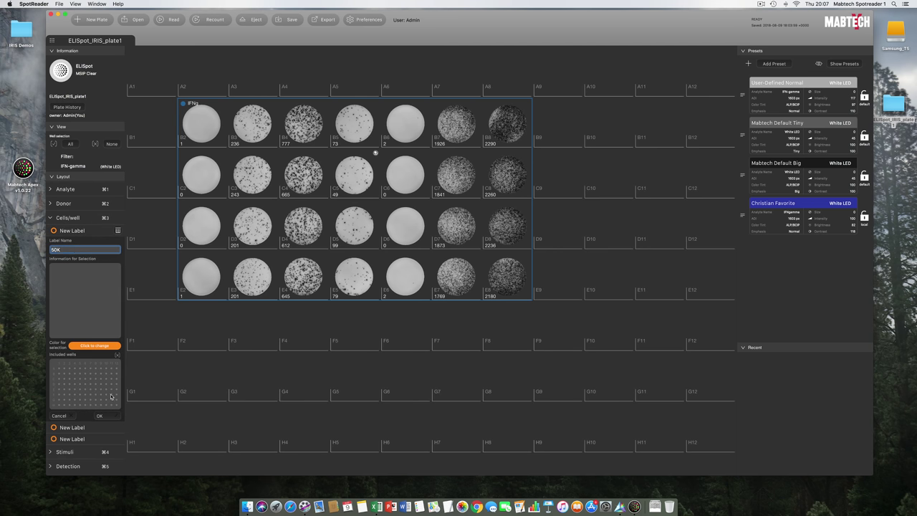
left_click(98, 415)
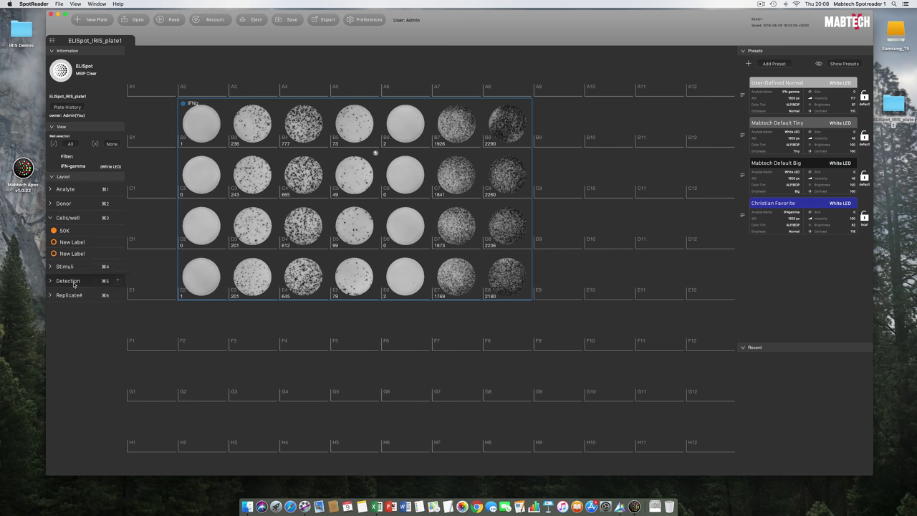
left_click(56, 231)
Name the second Cells/well label 250K and assign it to wells B2 through E3
left_click(71, 242)
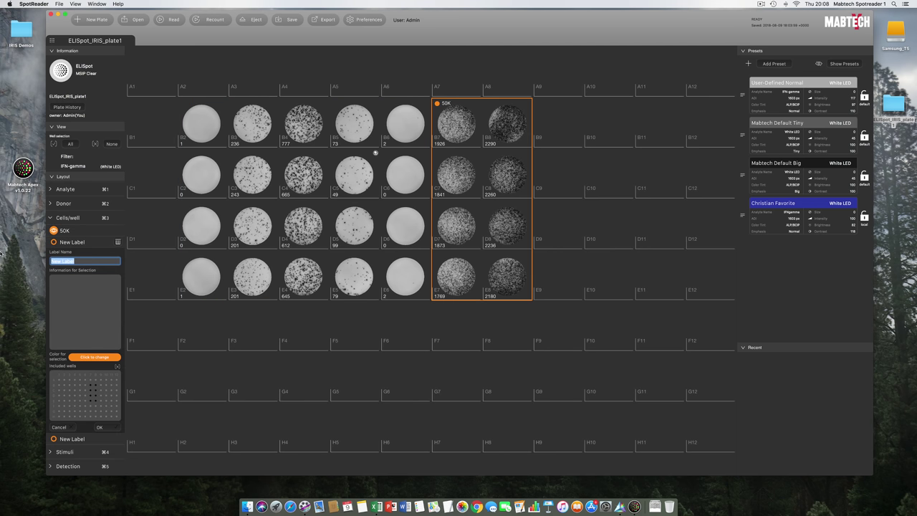
type("25")
left_click_drag(64, 385, 72, 400)
left_click(99, 427)
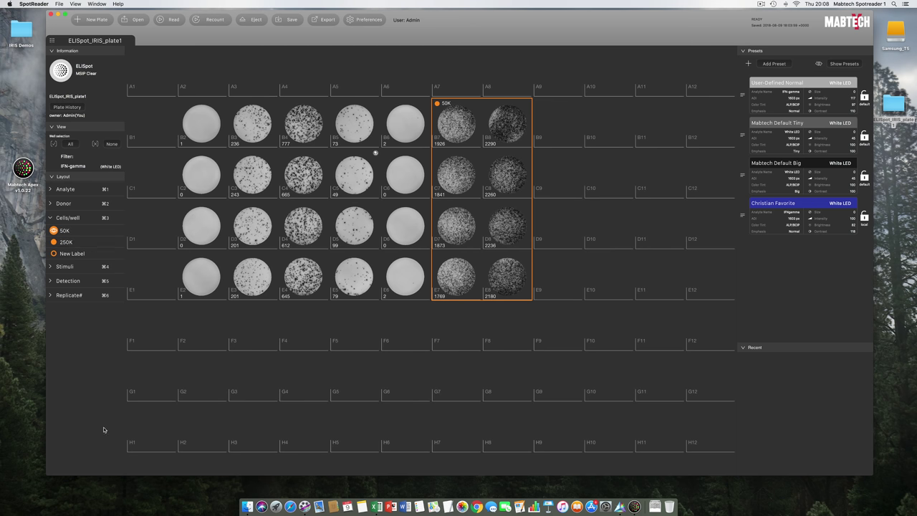
Name the third Cells/well label 400K, assign it to wells B4 through E6, and display all Cells/well labels
left_click(71, 254)
type("400K")
left_click_drag(73, 387, 81, 400)
left_click(98, 439)
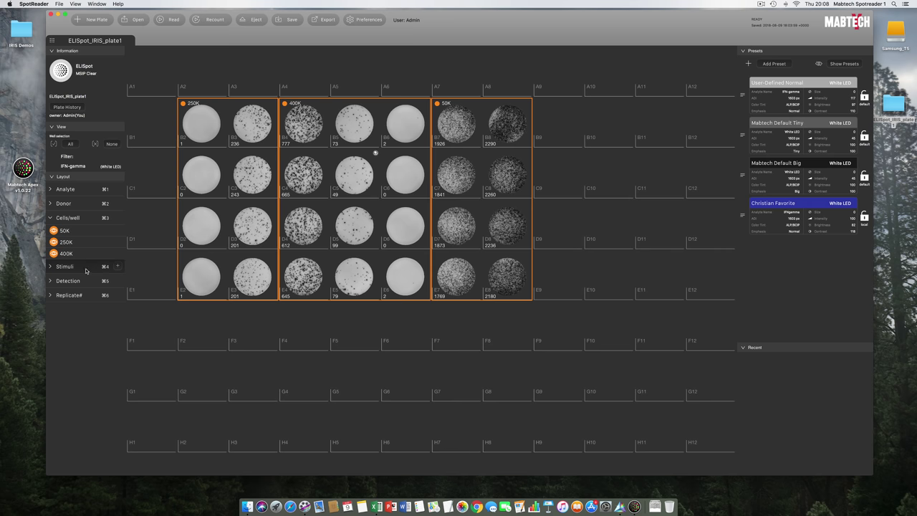
Add four Stimuli labels and name the first one Unstim with wells B2 through E2 included
left_click(117, 266)
left_click(119, 233)
left_click(118, 232)
left_click(118, 232)
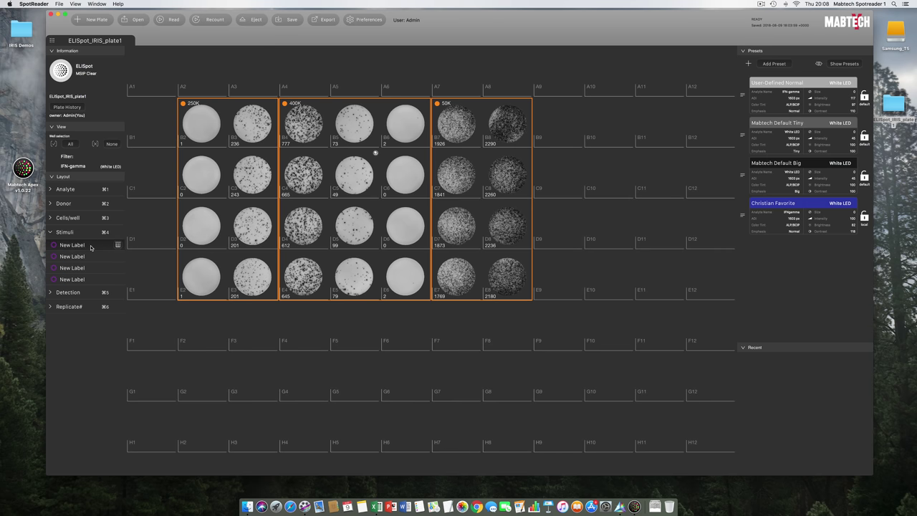
left_click(90, 245)
type("Unstim")
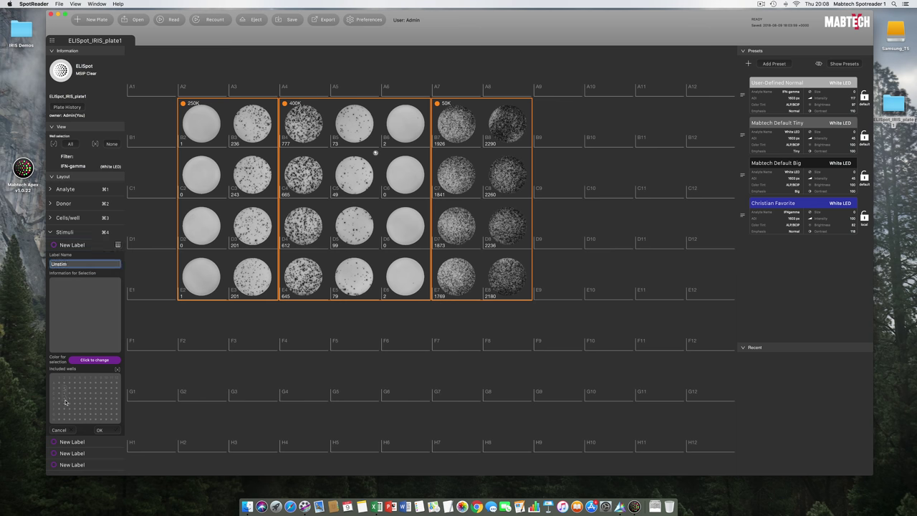
left_click(106, 430)
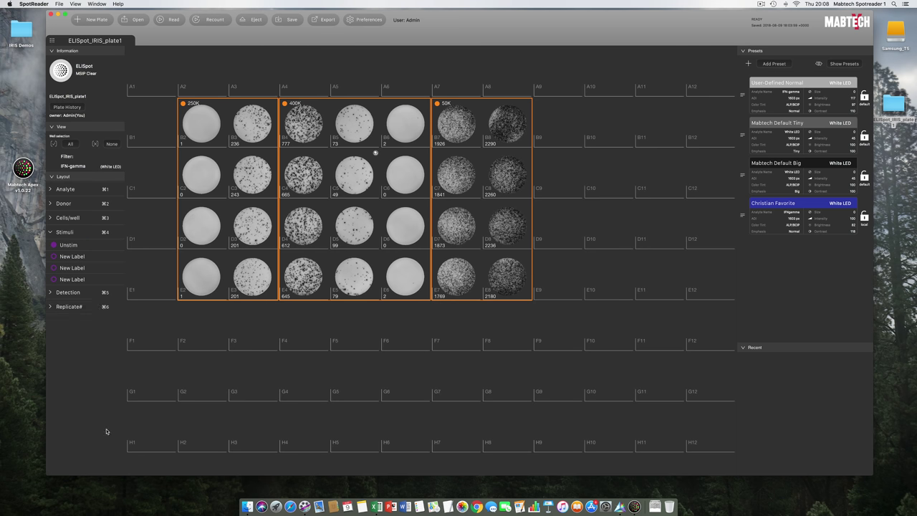
Name the next three Stimuli labels CEF, PPD and TT, assigning them to rows B to E of columns 3, 4 and 5
left_click(72, 255)
type("CV")
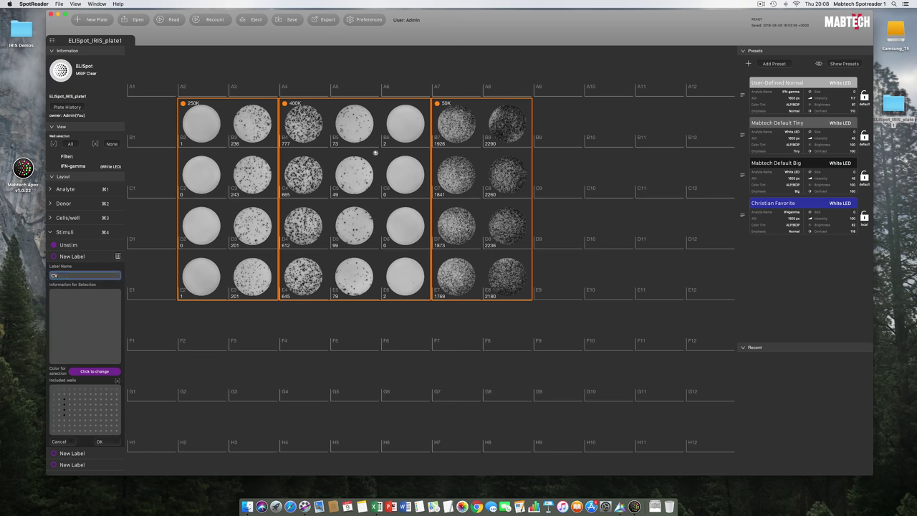
key("Return")
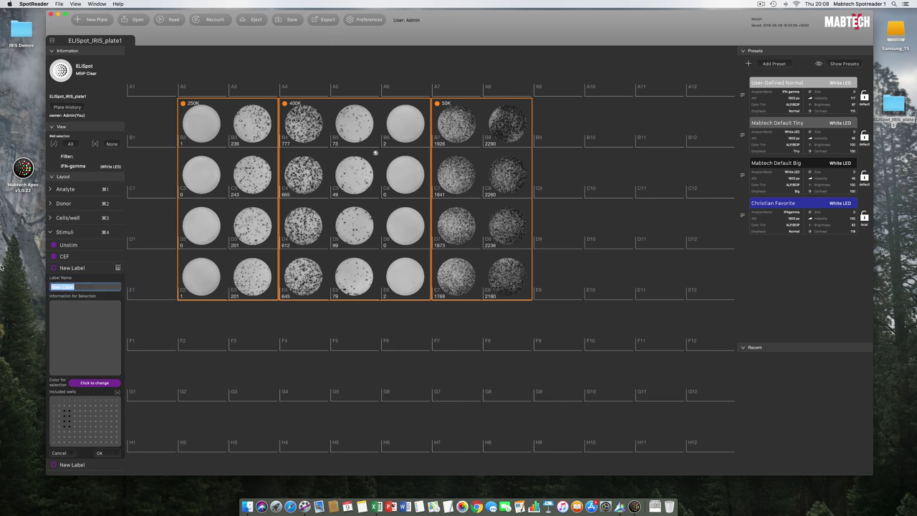
type("PPD")
key("Return")
type("TT")
key("Return")
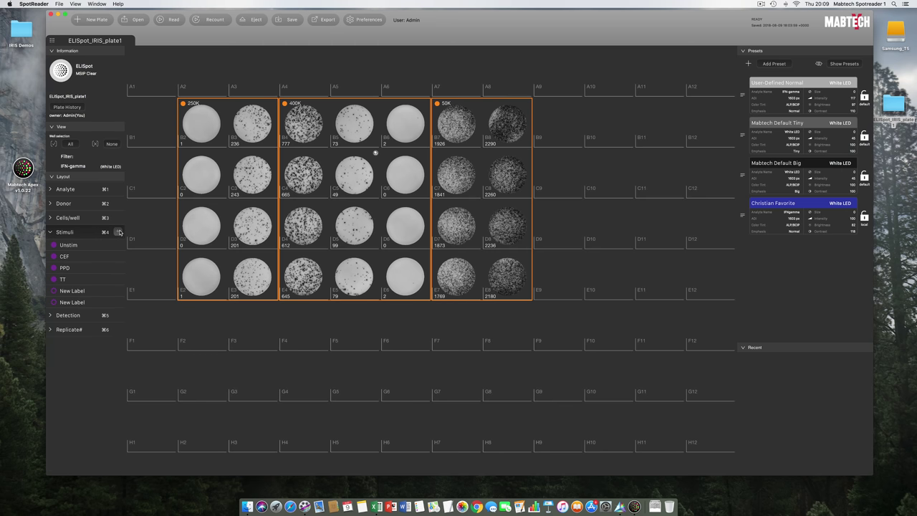
Create Stimuli labels Candida, AntiCD3 and PHA for rows B to E of columns 6, 7 and 8, and show all Stimuli labels
type("Candida")
key("Return")
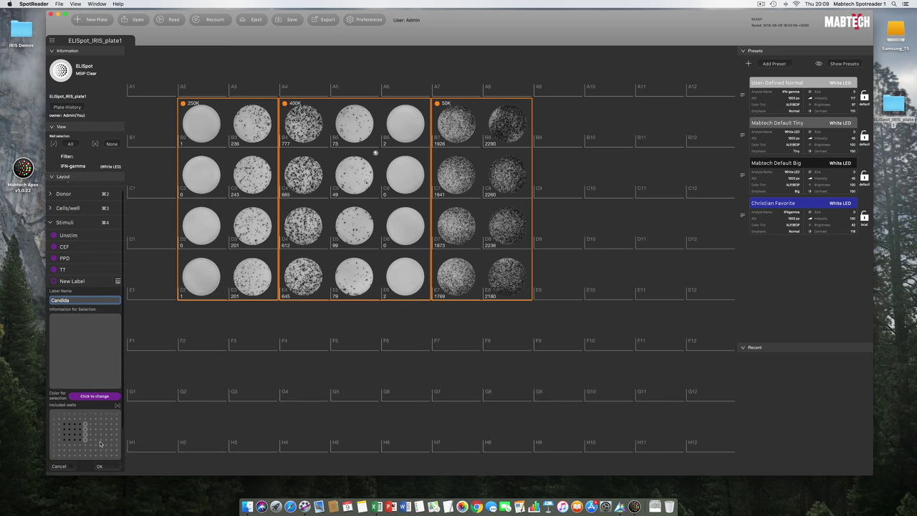
left_click(89, 307)
type("AntiCD3")
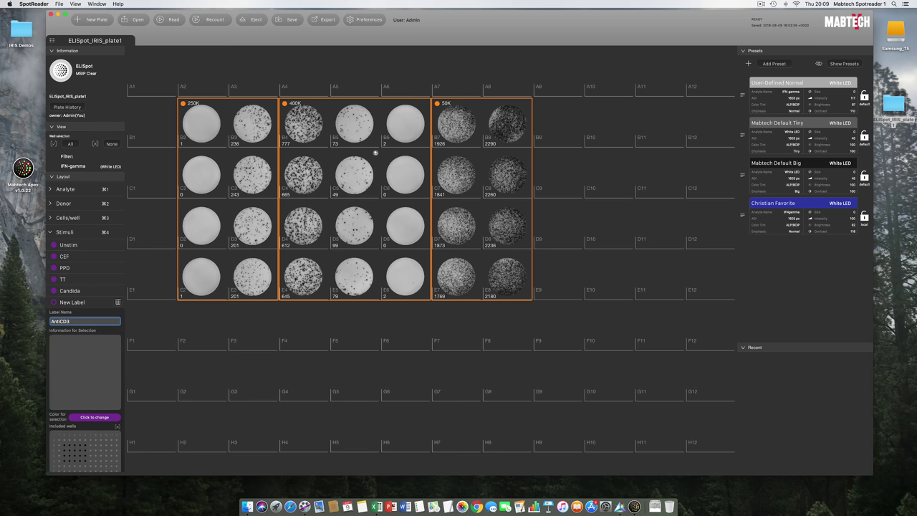
key("Return")
type("PHA")
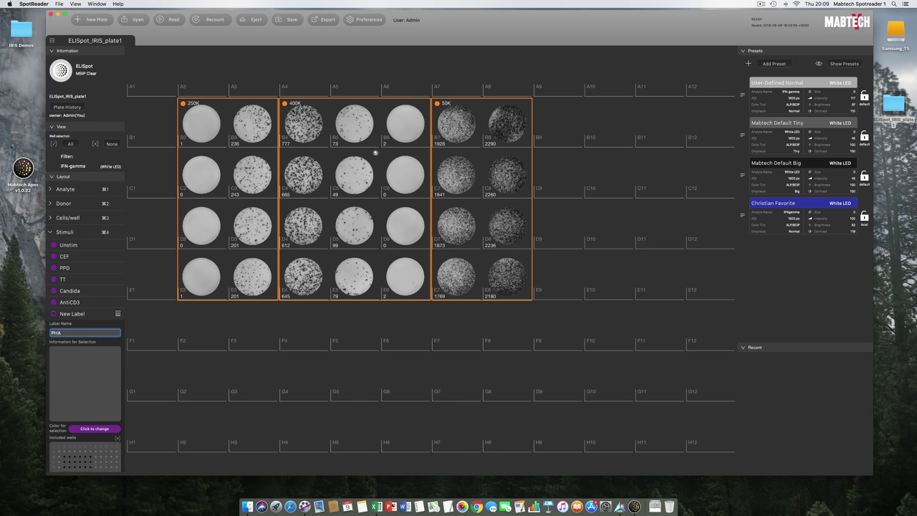
left_click(99, 445)
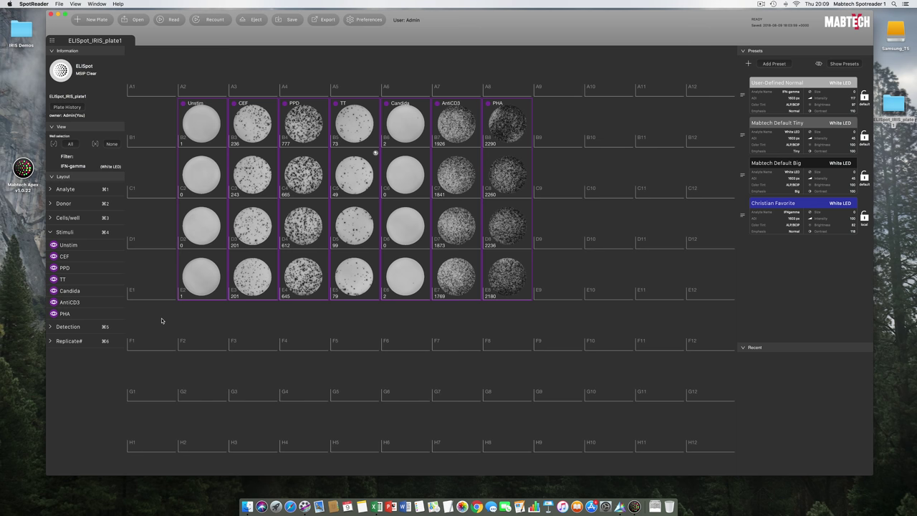
Switch the plate's label display between the Cells/well, Analyte and Stimuli categories
key("super+3")
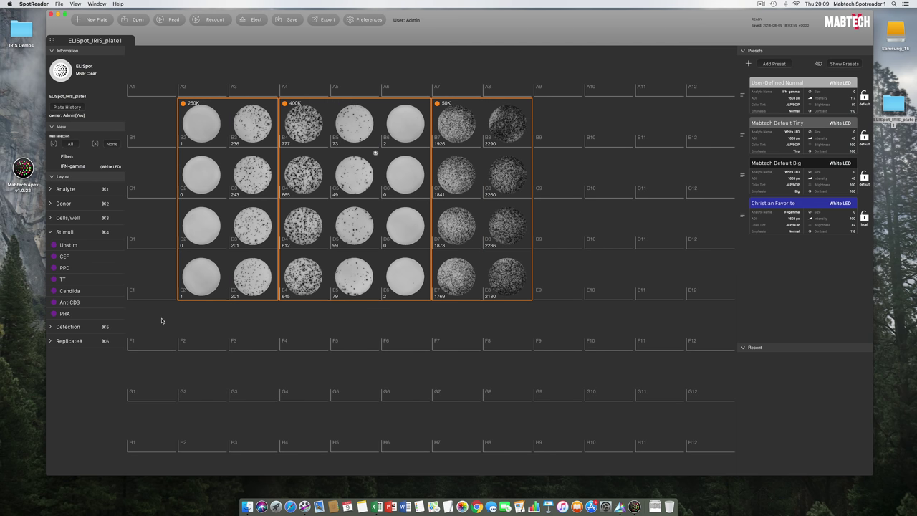
key("super+1")
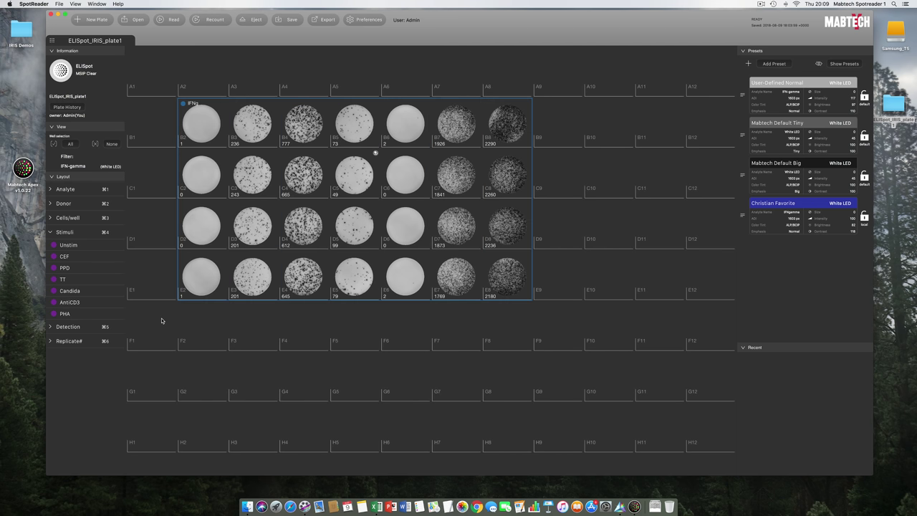
key("super+4")
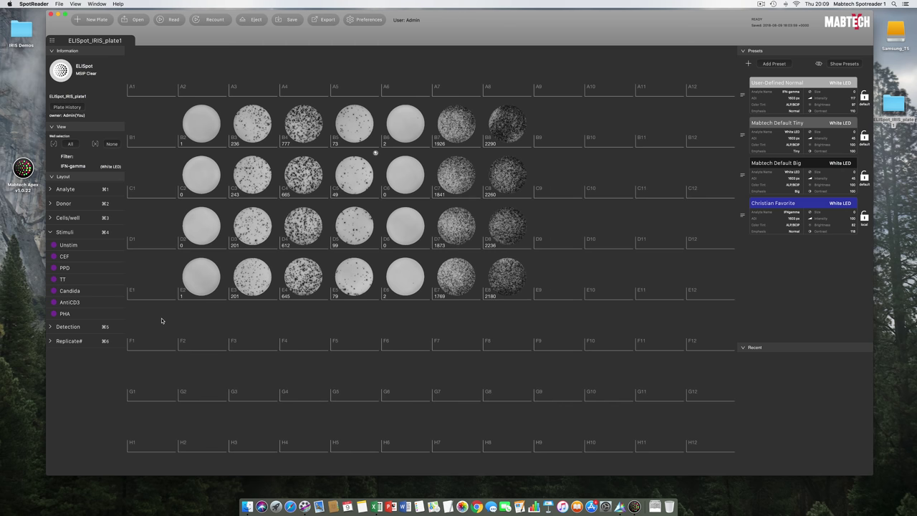
Add four new labels to the Replicate# layout category
left_click(50, 216)
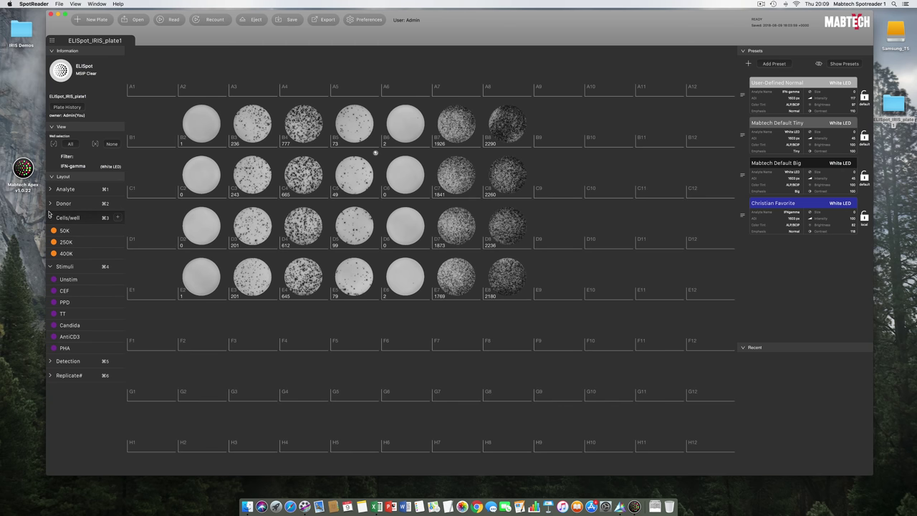
left_click(50, 190)
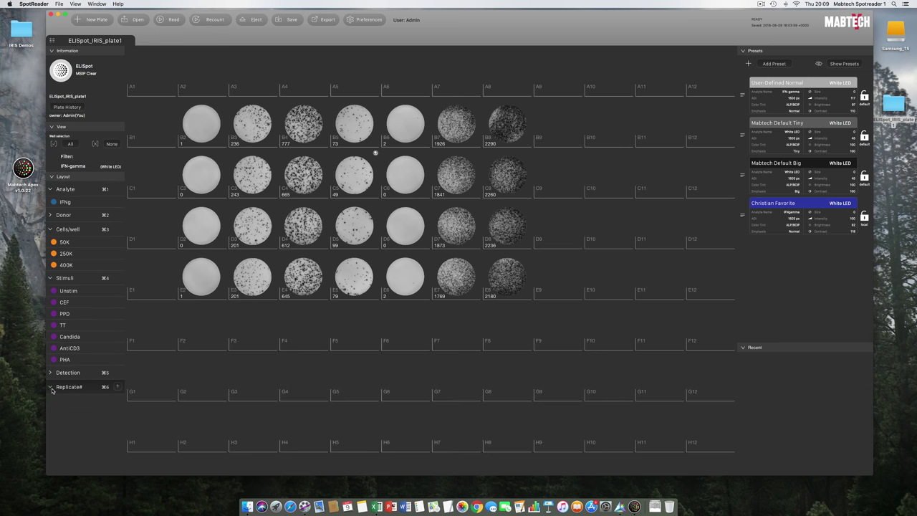
left_click(119, 388)
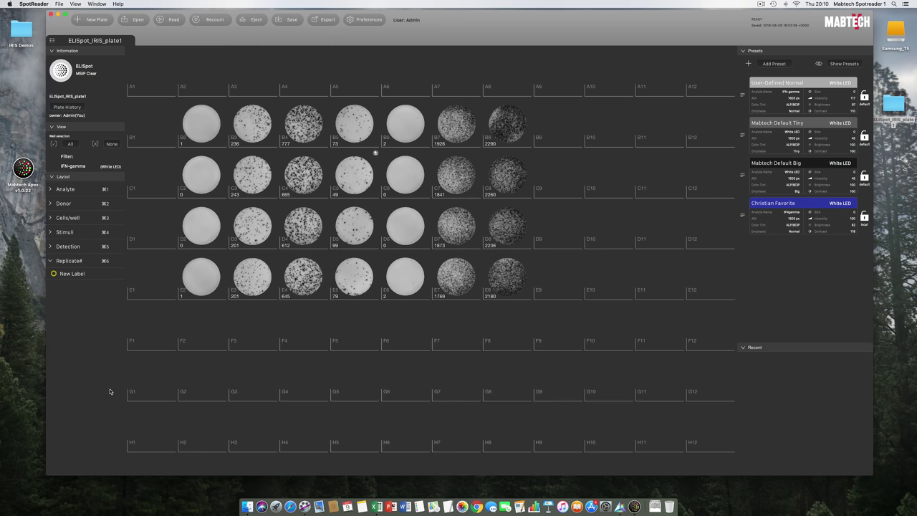
left_click(118, 261)
left_click(118, 261)
left_click(119, 261)
Name the first two Replicate# labels 1 and 2, assigning them to columns 2 to 8 of rows B and C
left_click(89, 276)
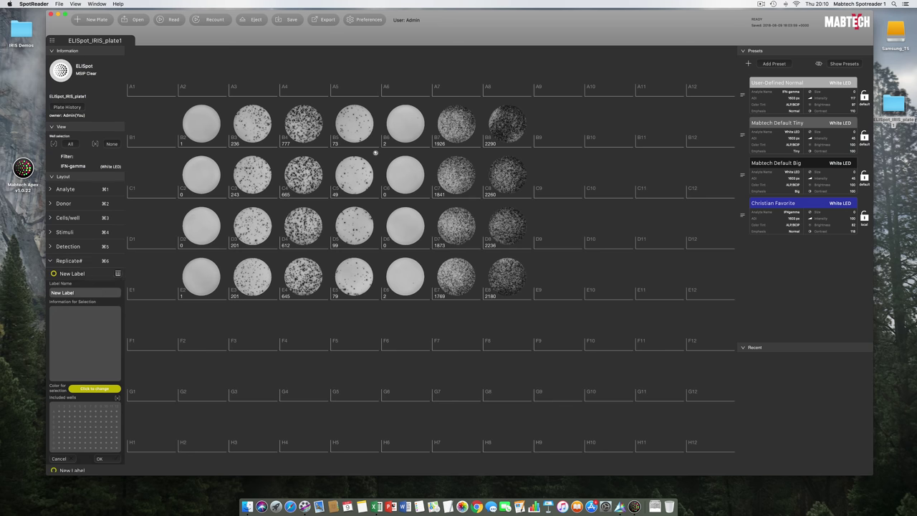
type("1")
left_click_drag(64, 418, 100, 435)
left_click(99, 459)
type("2")
left_click(99, 470)
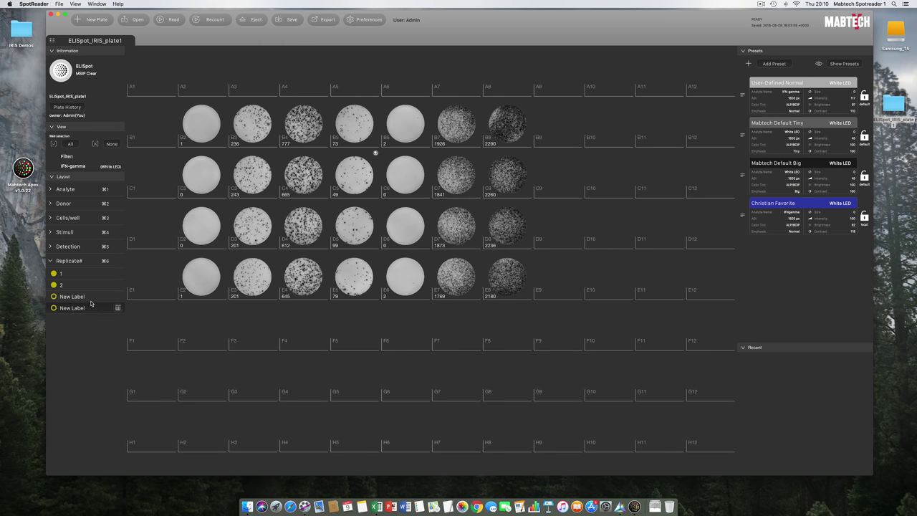
Name the remaining Replicate# labels 3 and 4, assigning them to columns 2 to 8 of rows D and E
left_click(91, 303)
type("3")
left_click_drag(64, 452, 100, 453)
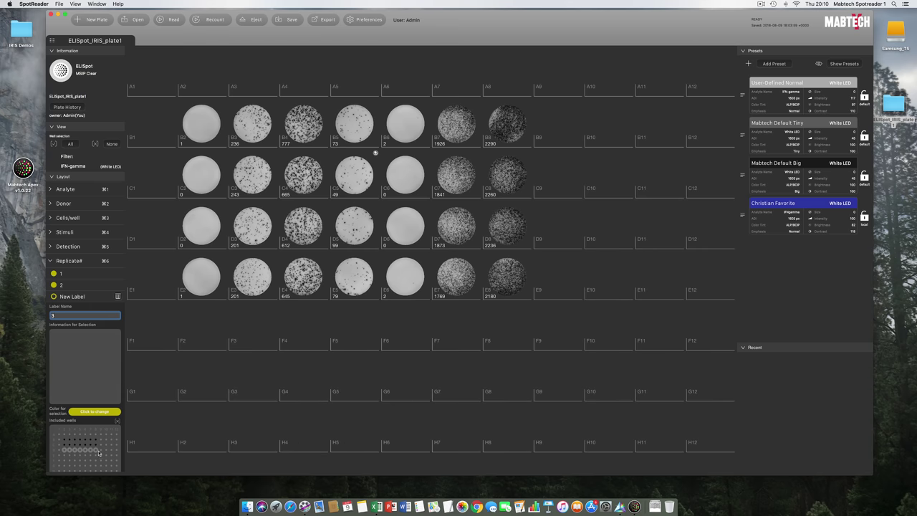
left_click(99, 465)
left_click(72, 309)
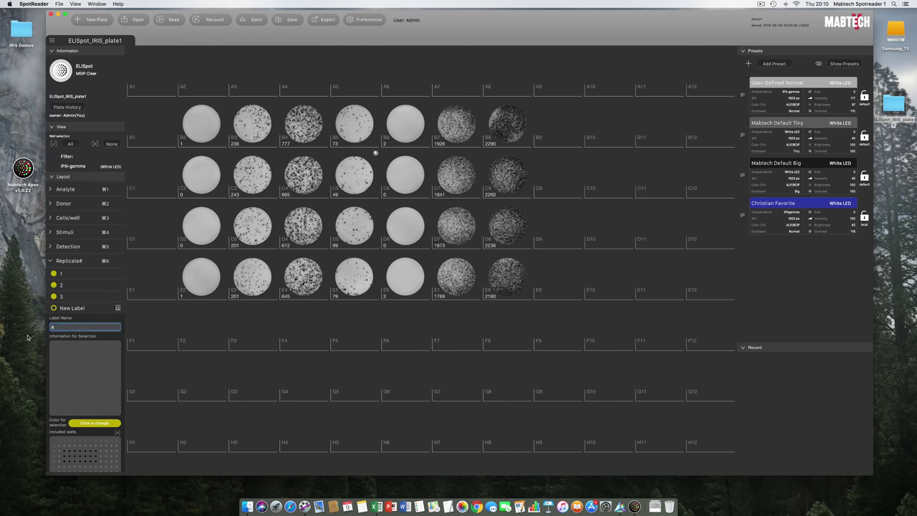
type("4")
left_click_drag(65, 444, 95, 444)
left_click(99, 466)
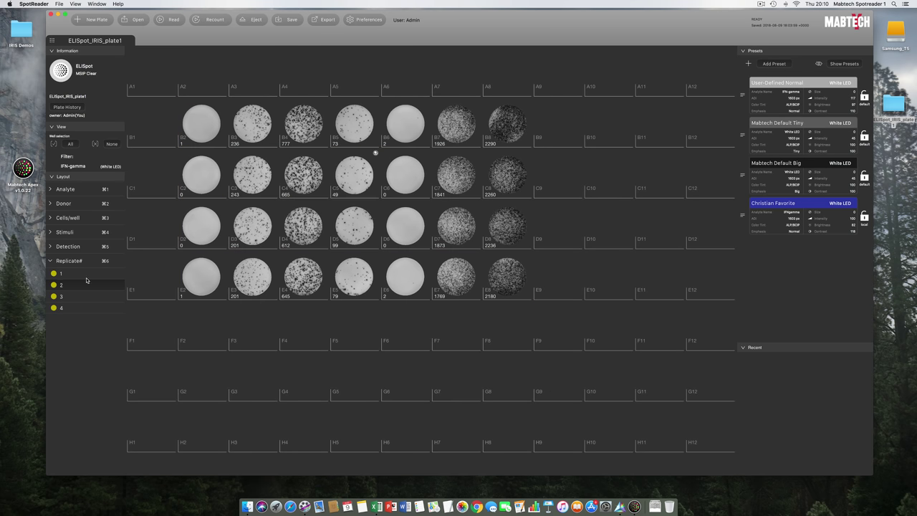
left_click(167, 228)
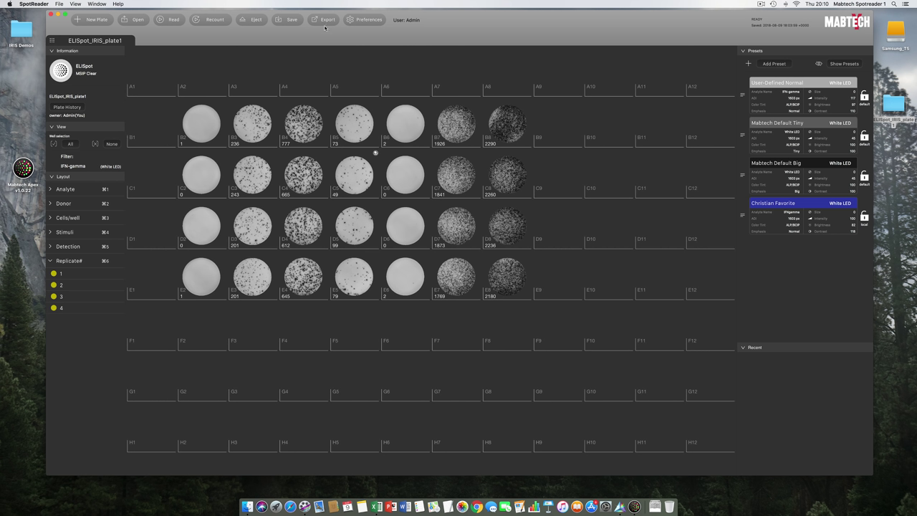
Save the plate and open the exported ELISpot_IRIS_plate1.pzfx from the desktop plate folder in Prism
left_click(286, 21)
double_click(899, 102)
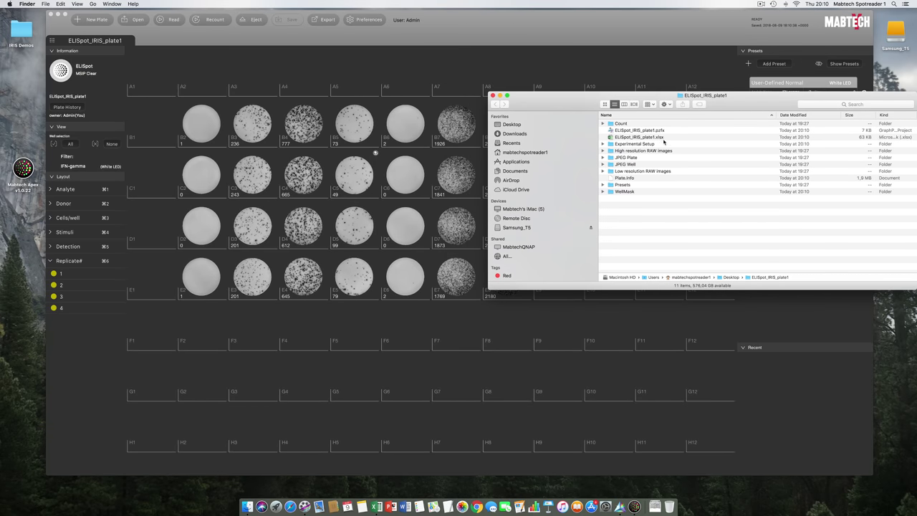
double_click(655, 131)
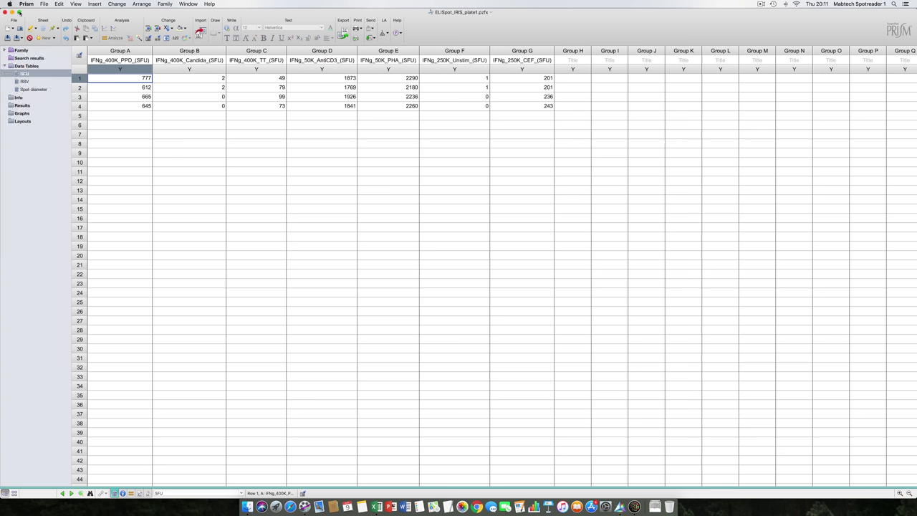
Shrink the Prism window beside the plate view and expand the Analyte, Cells/well and Stimuli labels to compare with the column titles
left_click(19, 12)
double_click(338, 77)
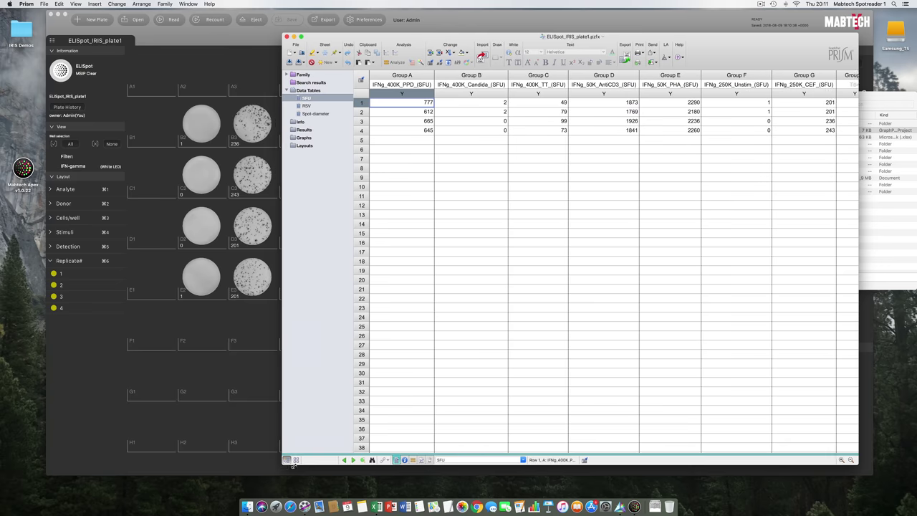
left_click_drag(280, 464, 381, 452)
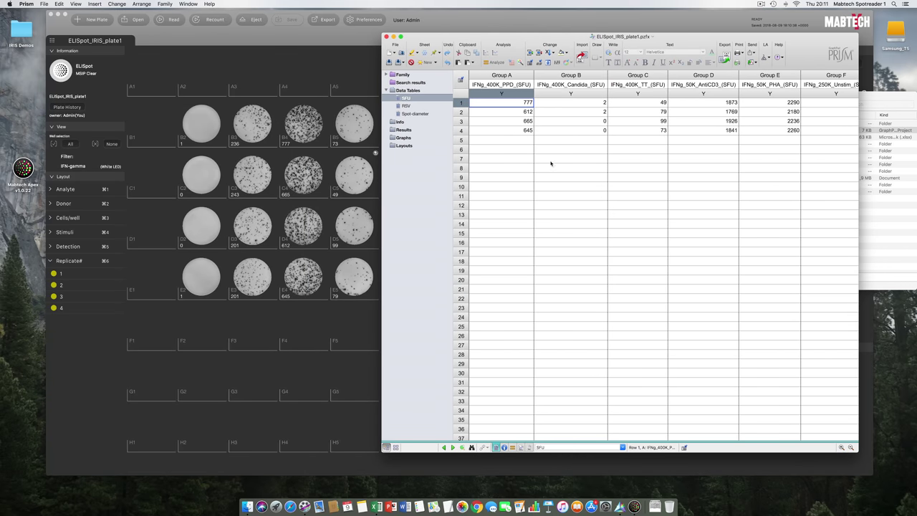
left_click(51, 189)
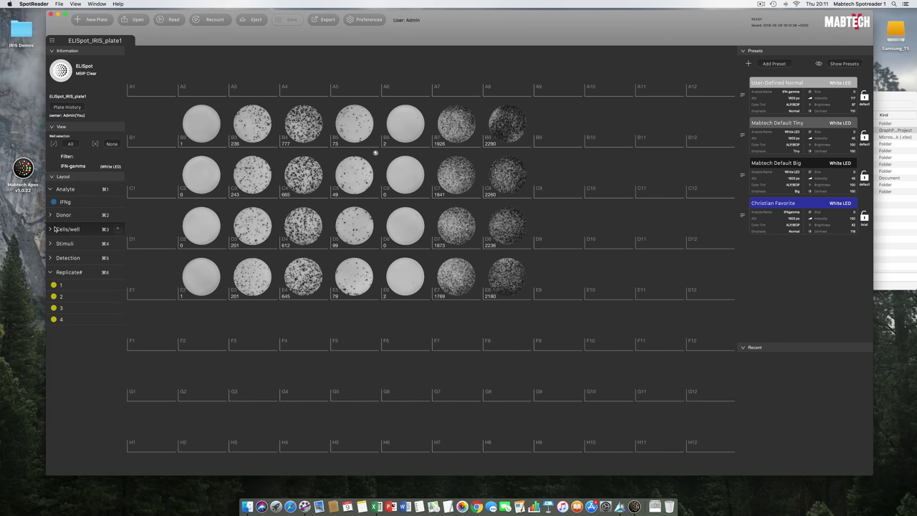
left_click(51, 243)
left_click(50, 229)
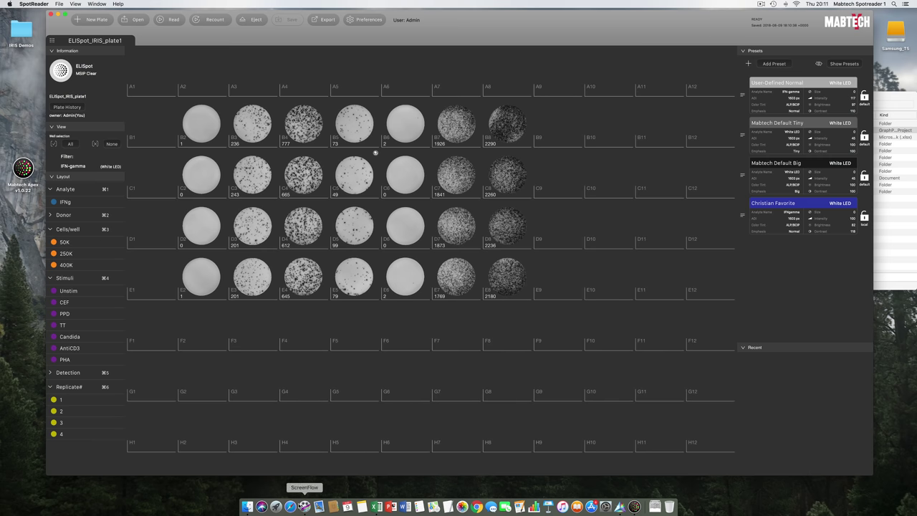
left_click(620, 506)
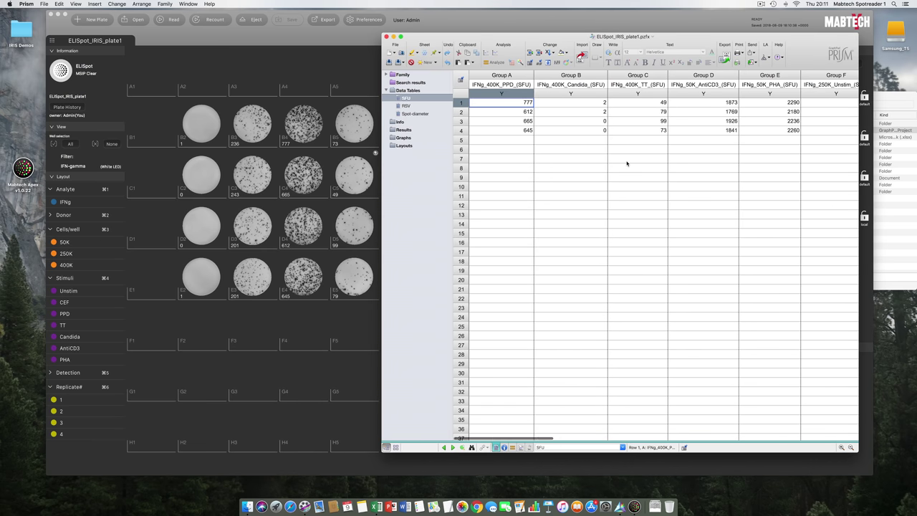
Create a column bar graph with error bars from the SFU data table and enlarge its view
left_click(402, 138)
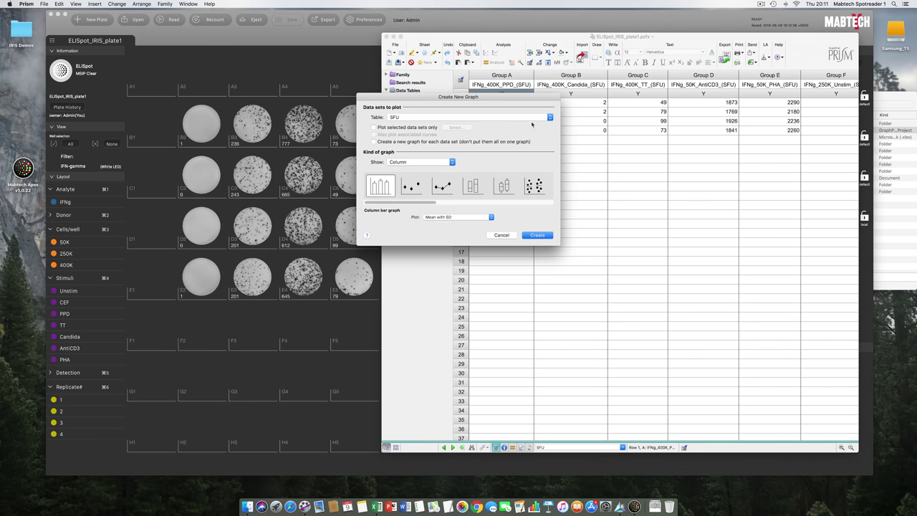
left_click(422, 162)
left_click(415, 162)
left_click(459, 216)
left_click(480, 237)
left_click(539, 236)
left_click(841, 447)
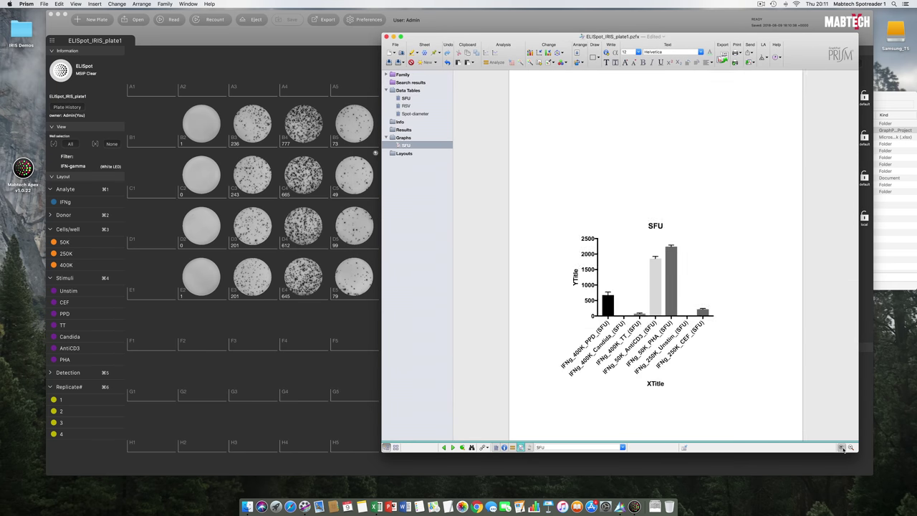
scroll(778, 317, "down", 2)
Reorder the graph's data sets so IFNg_250K_Unstim_(SFU) is plotted first, and minimize the Prism window
left_click(548, 53)
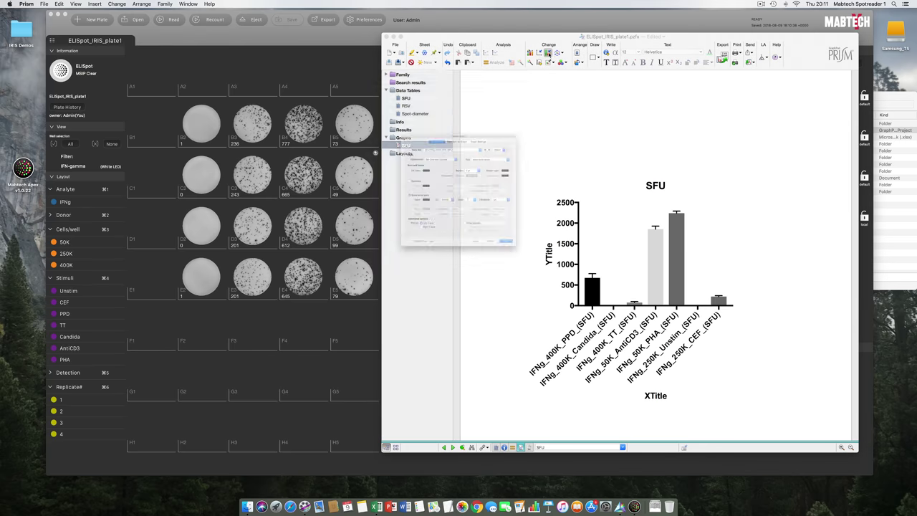
left_click(455, 88)
left_click(421, 155)
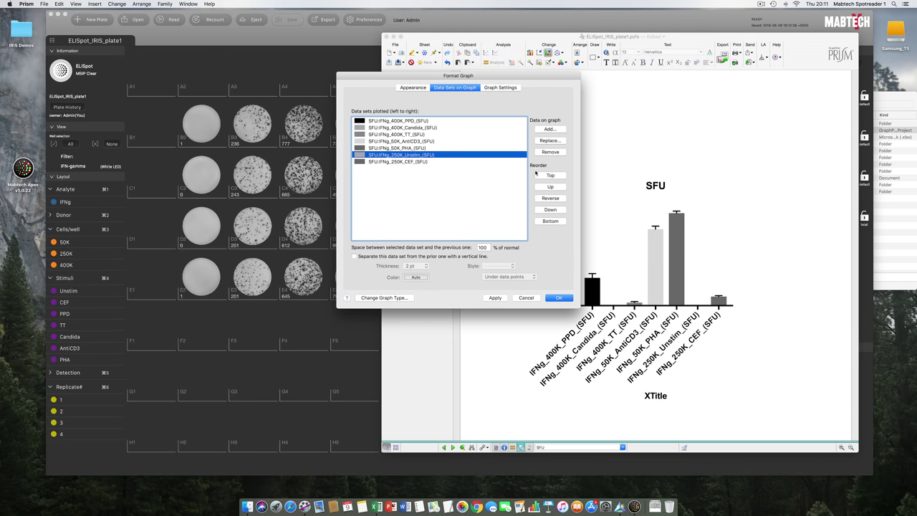
left_click(551, 175)
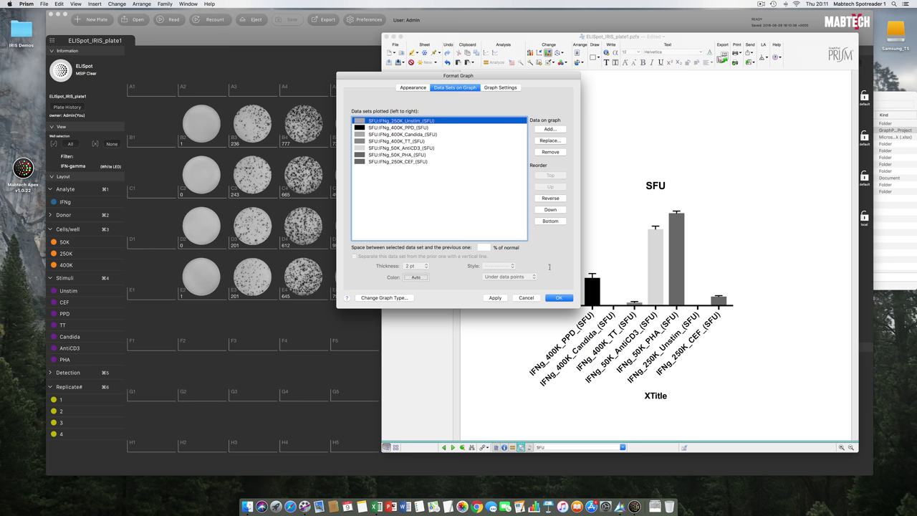
left_click(560, 298)
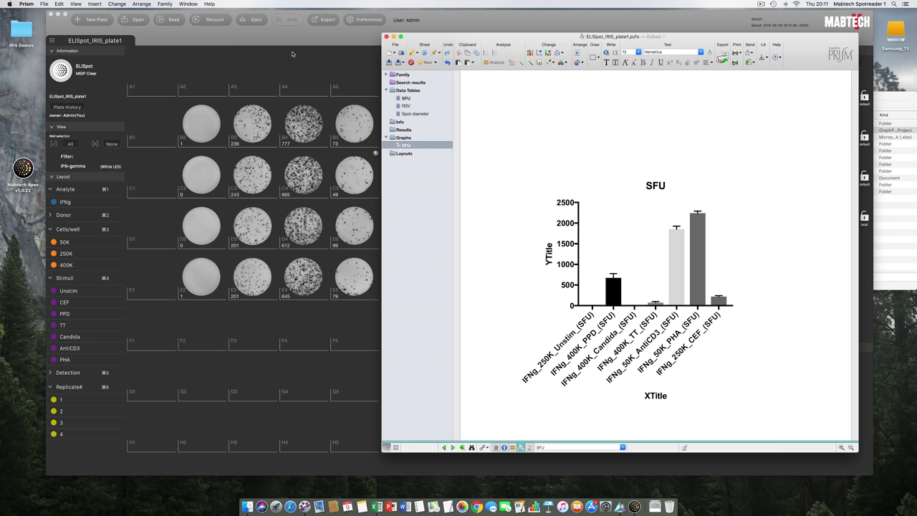
left_click(393, 35)
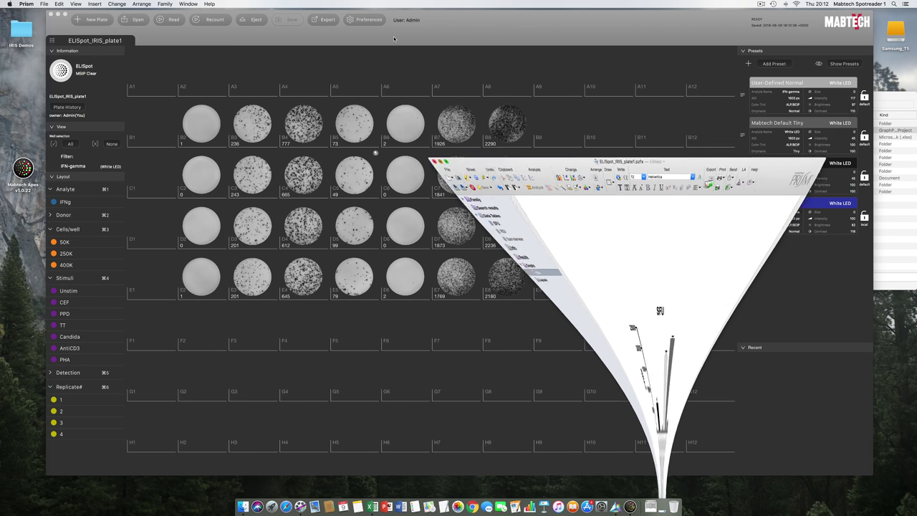
View the exported Stimuli and Cells well layout images from the Experimental Setup folder, closing each one
left_click(908, 243)
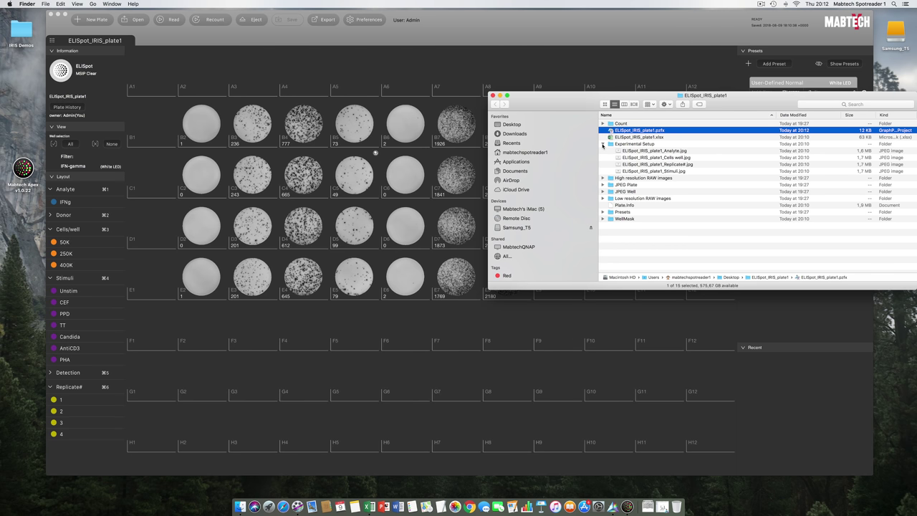
double_click(658, 170)
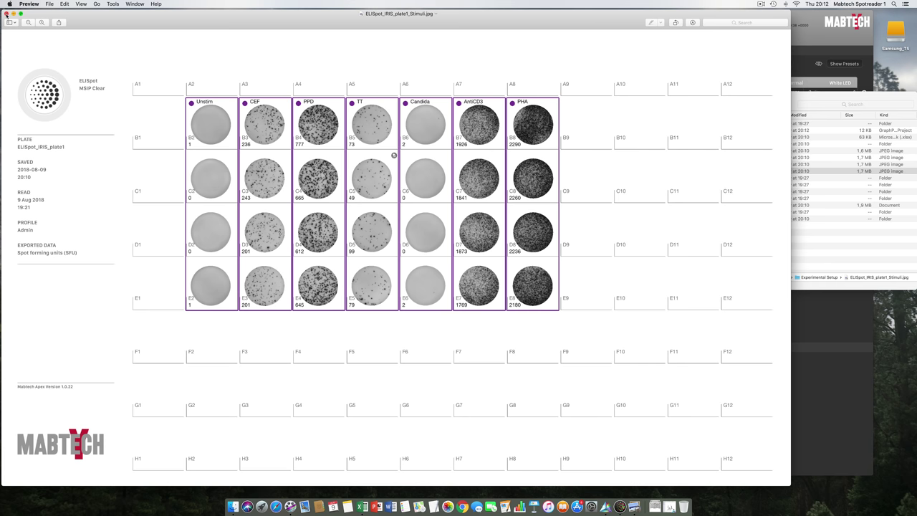
left_click(6, 14)
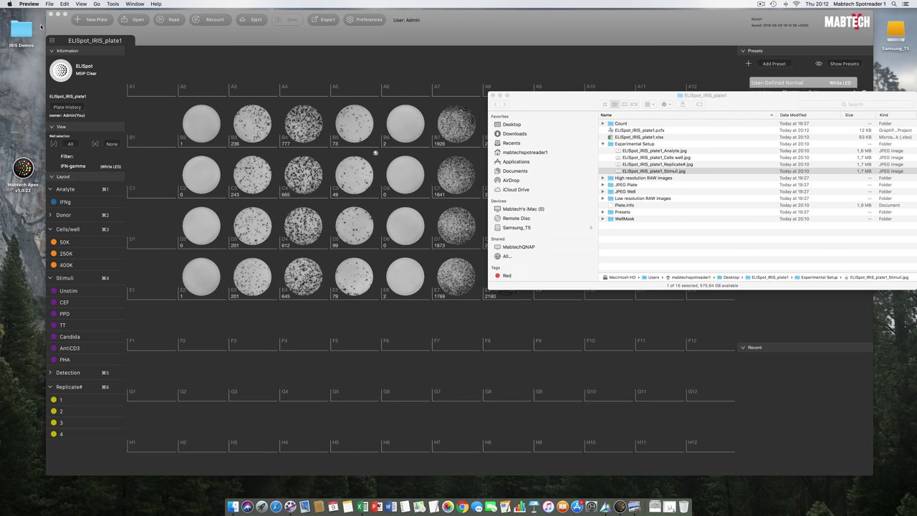
double_click(674, 157)
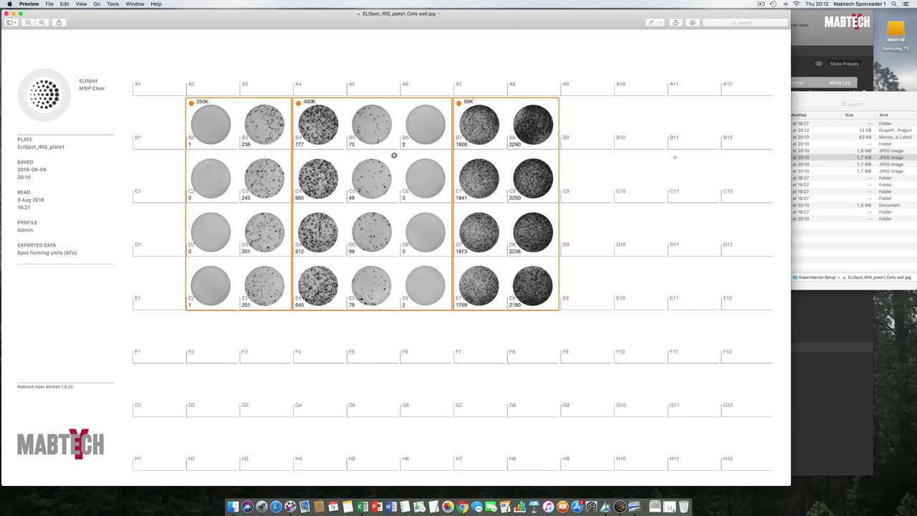
left_click(6, 14)
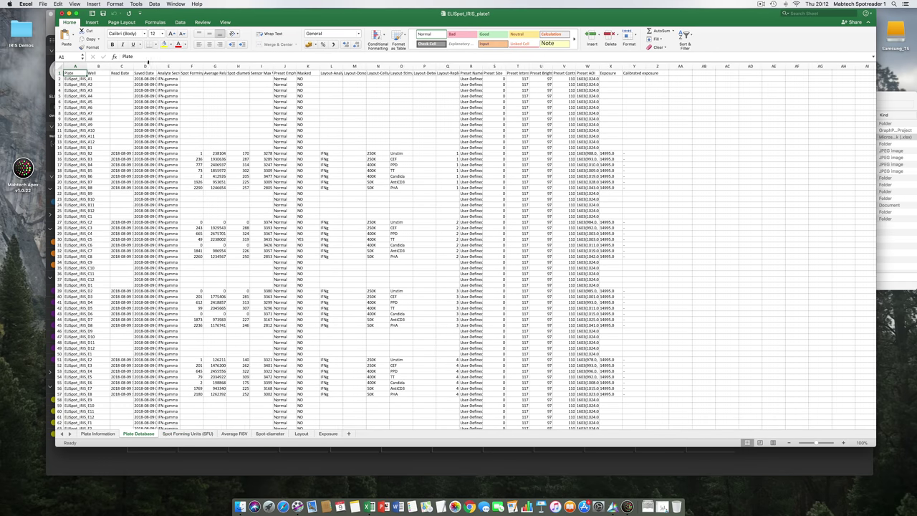
In the exported Excel workbook's Plate Database sheet, fit the Saved Date, Analyte Secreting Population, SFU, RSV and Preset Name columns and highlight the layout columns
double_click(157, 66)
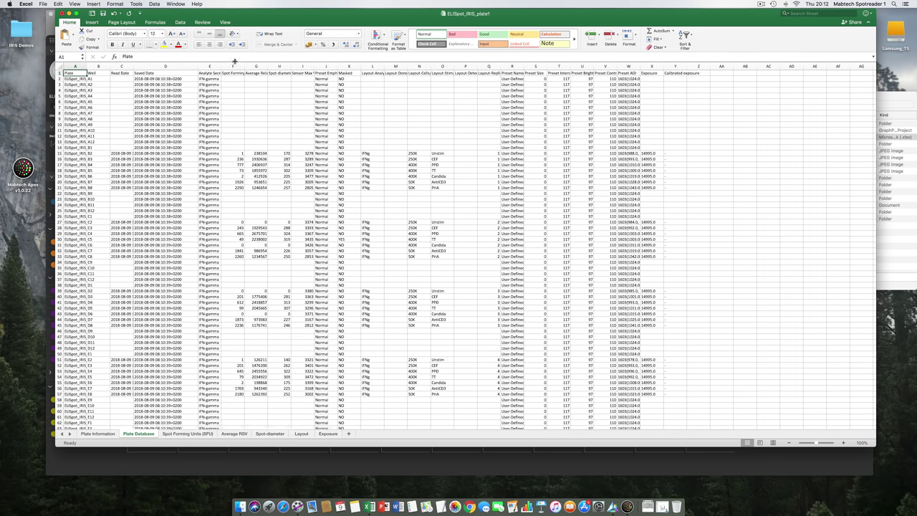
double_click(221, 66)
left_click_drag(817, 443, 819, 444)
double_click(374, 68)
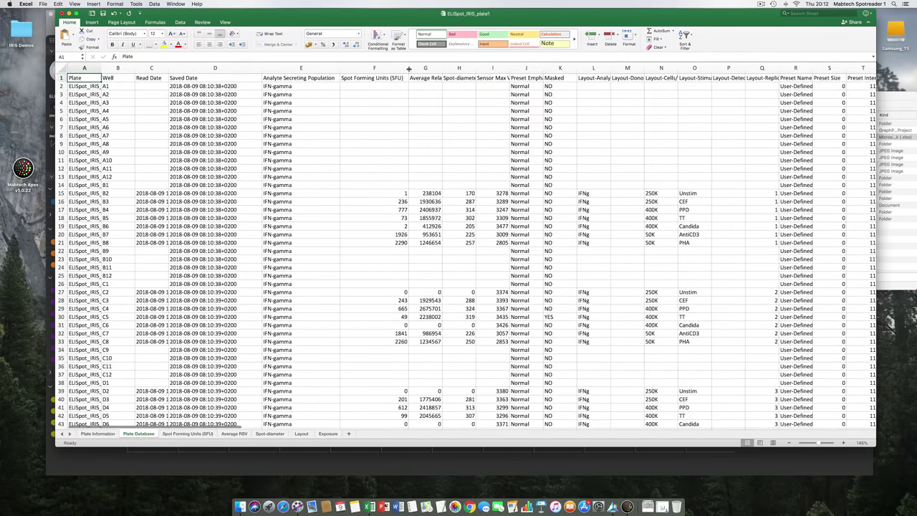
double_click(443, 67)
scroll(521, 129, "right", 3)
left_click_drag(516, 78, 630, 268)
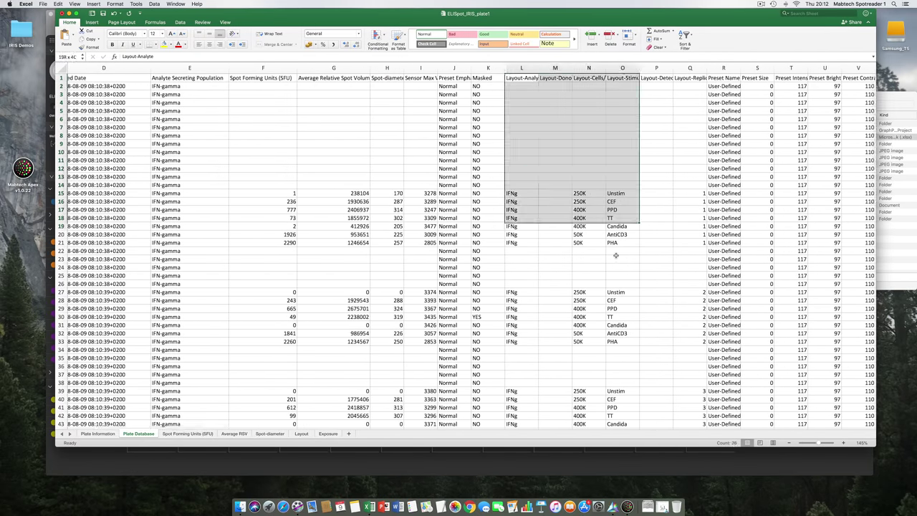
scroll(474, 68, "right", 5)
scroll(287, 215, "left", 5)
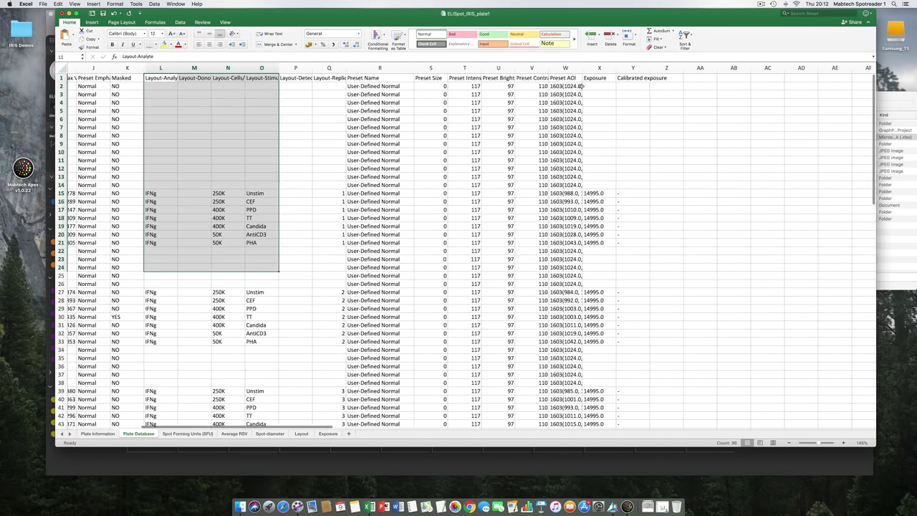
Insert a PivotTable of all Plate Database data on a new sheet and enlarge the PivotTable Builder
left_click(84, 86)
key("super+a")
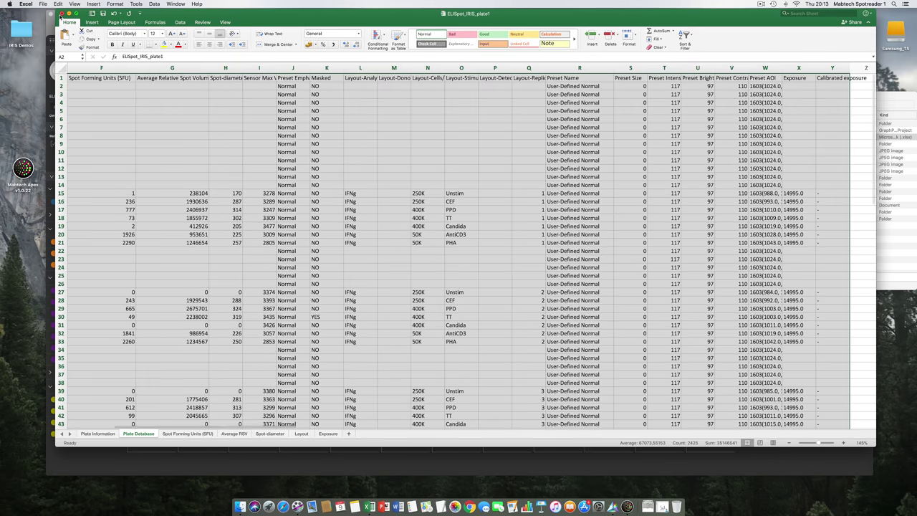
left_click(92, 22)
left_click(68, 38)
left_click(525, 215)
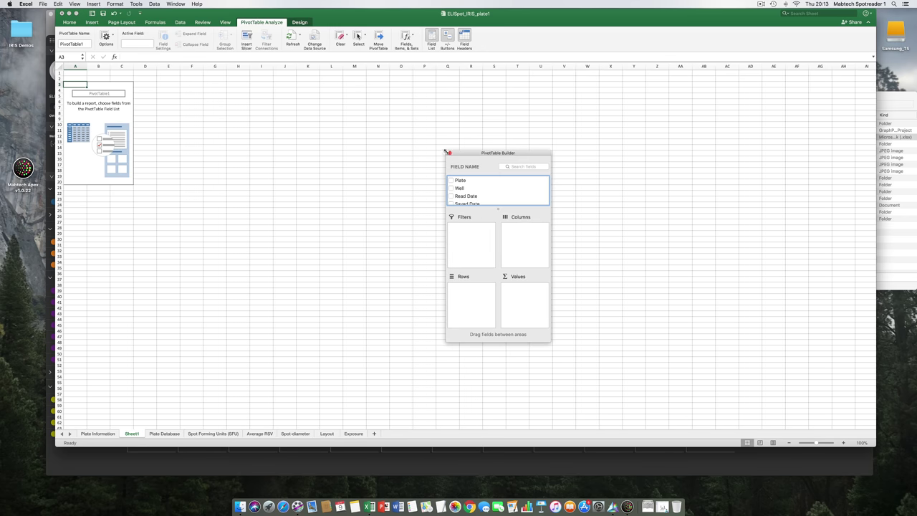
left_click_drag(549, 325, 769, 422)
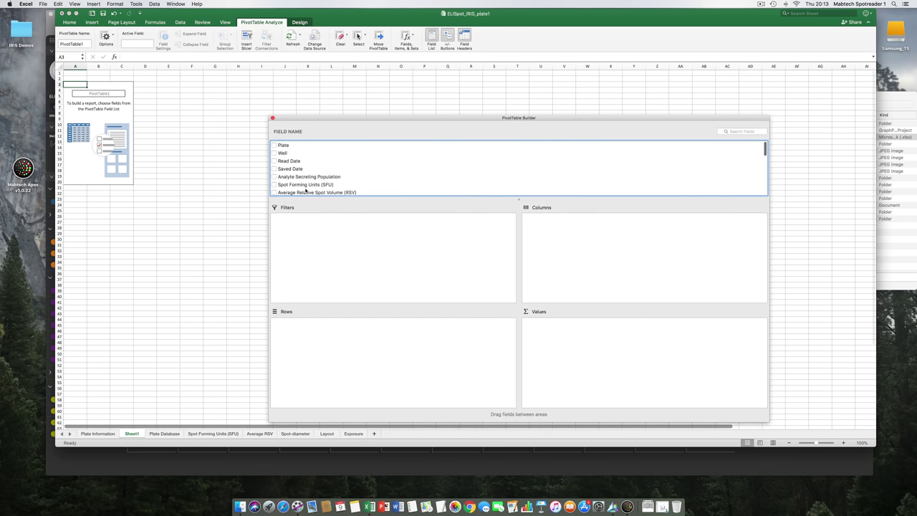
Build the PivotTable with Sum of Spot Forming Units (SFU) as values, Layout-Replicate# as columns and Layout-Stimuli as rows, and close the builder
left_click_drag(308, 184, 602, 343)
left_click(764, 322)
left_click(430, 154)
left_click(500, 216)
scroll(330, 184, "down", 10)
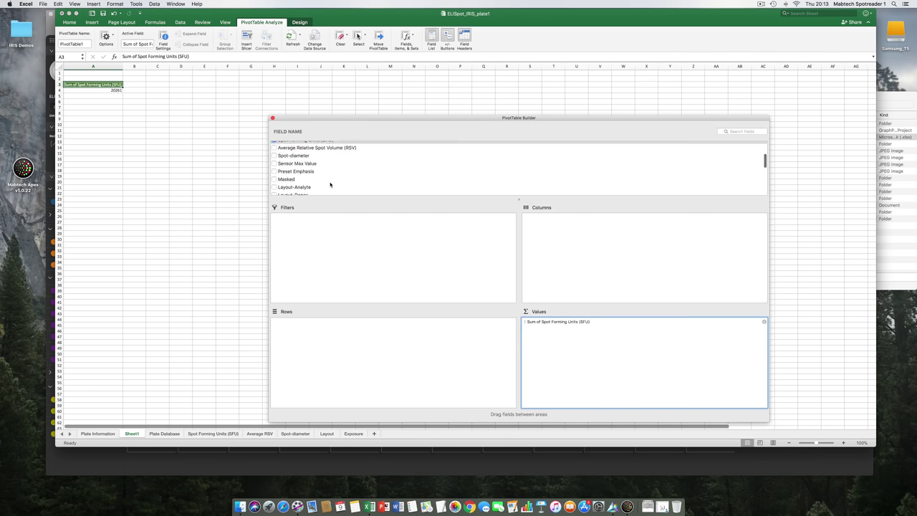
scroll(330, 185, "down", 2)
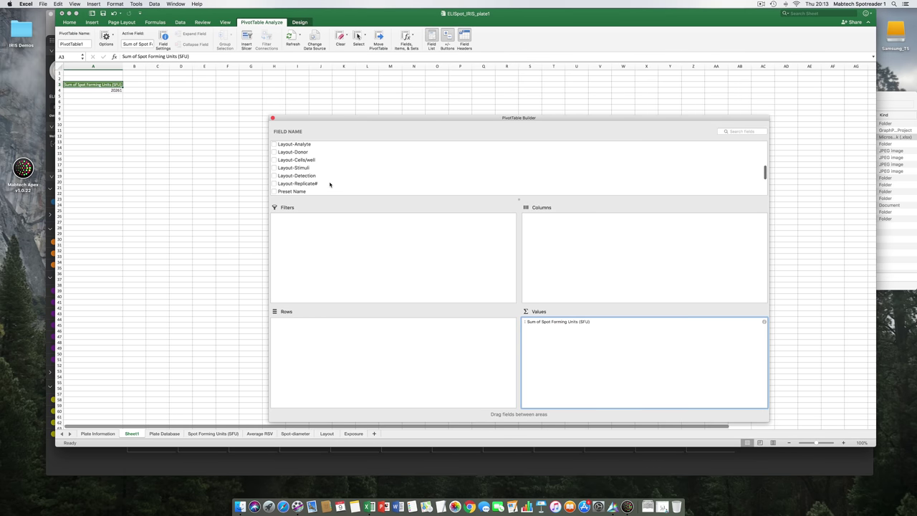
left_click_drag(310, 183, 636, 263)
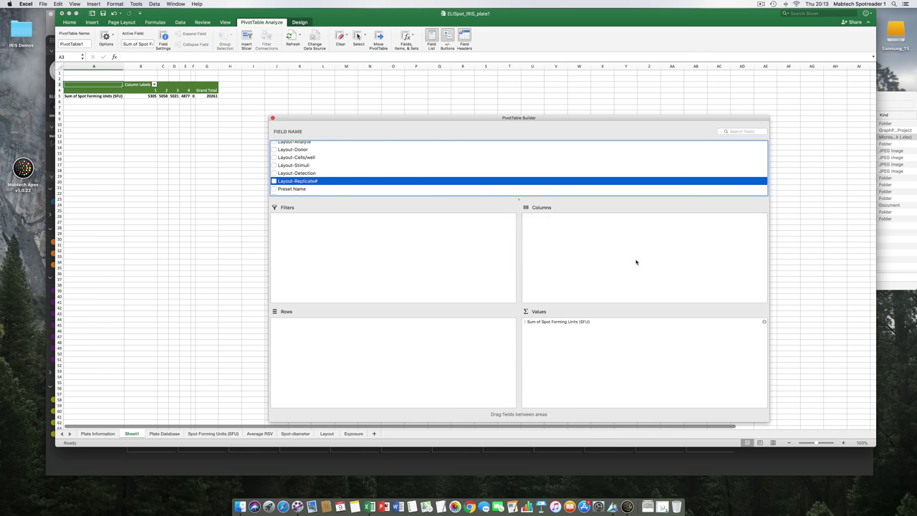
left_click_drag(301, 166, 308, 350)
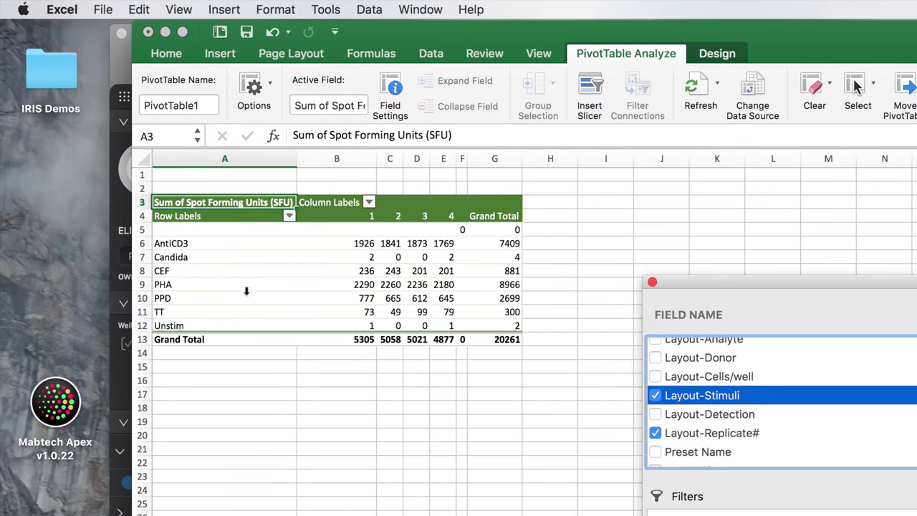
left_click(652, 282)
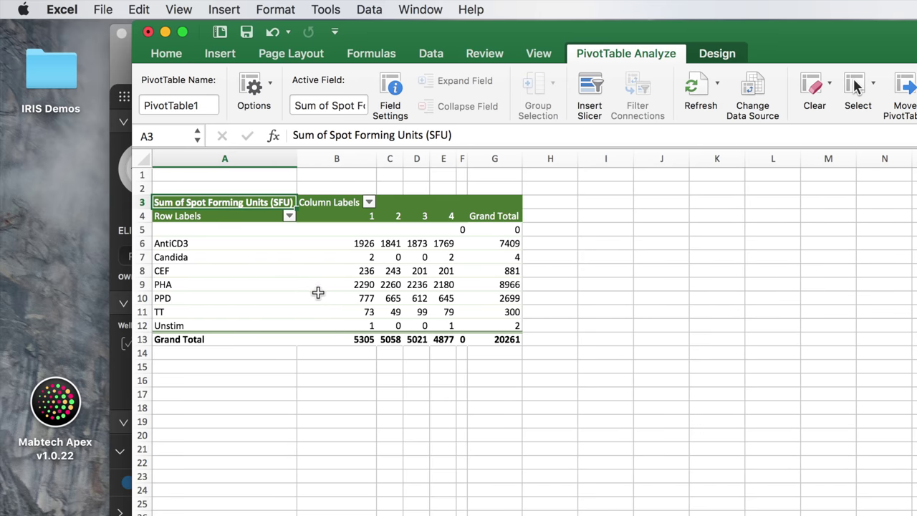
Turn off the PivotTable's grand totals for rows and columns and hide its subtotals
left_click(319, 294)
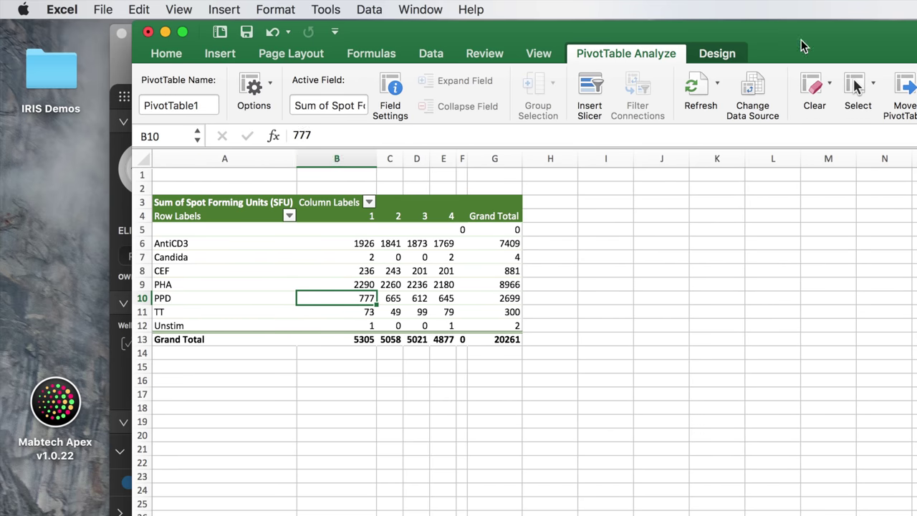
left_click(719, 54)
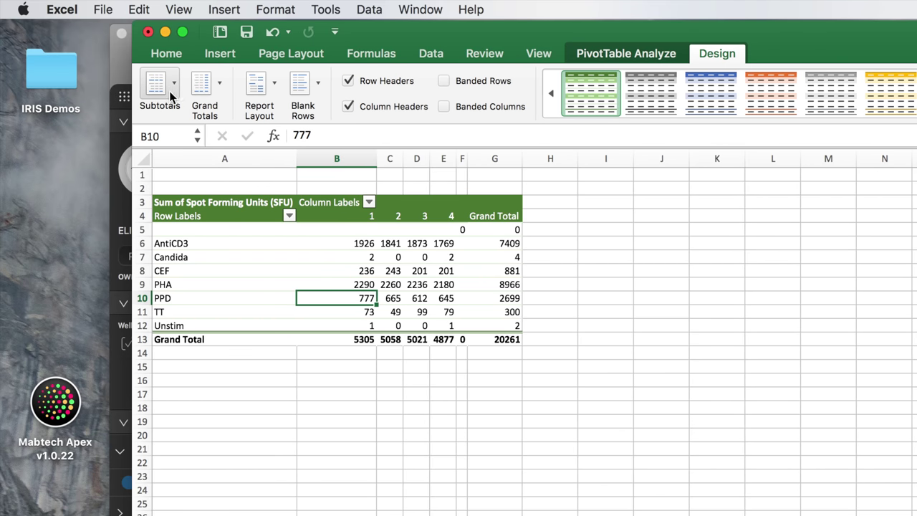
left_click(215, 91)
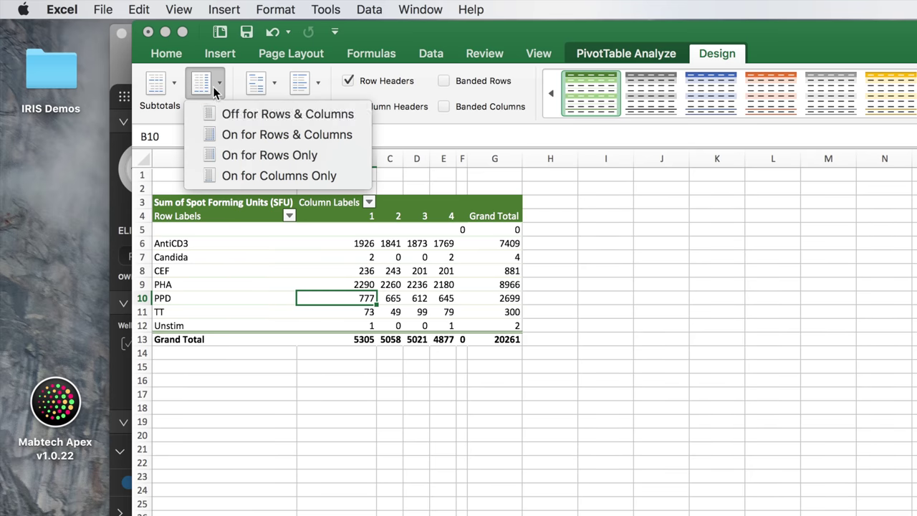
left_click(260, 114)
left_click(173, 88)
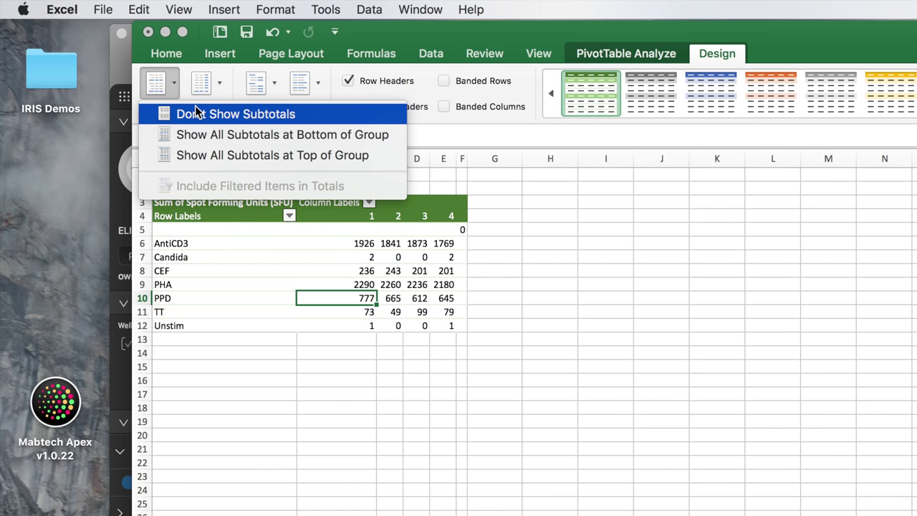
left_click(195, 106)
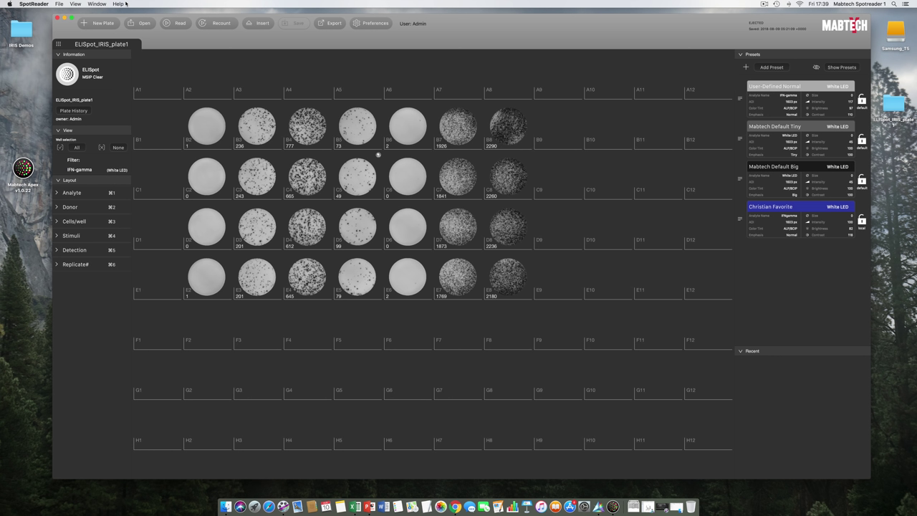
In the Mabtech SpotReader, create a dual color Fluorospot plate with the LED490 and LED640 filters and read wells B2 to E8
left_click(102, 23)
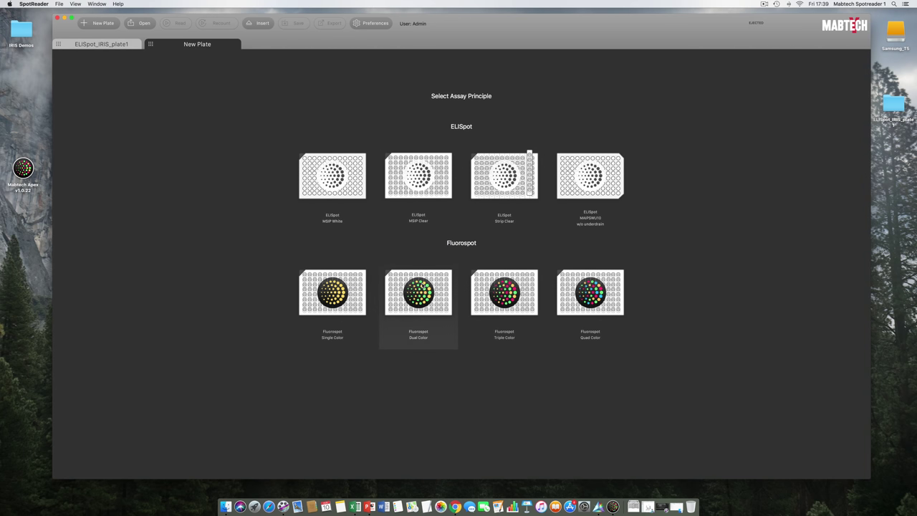
left_click(418, 291)
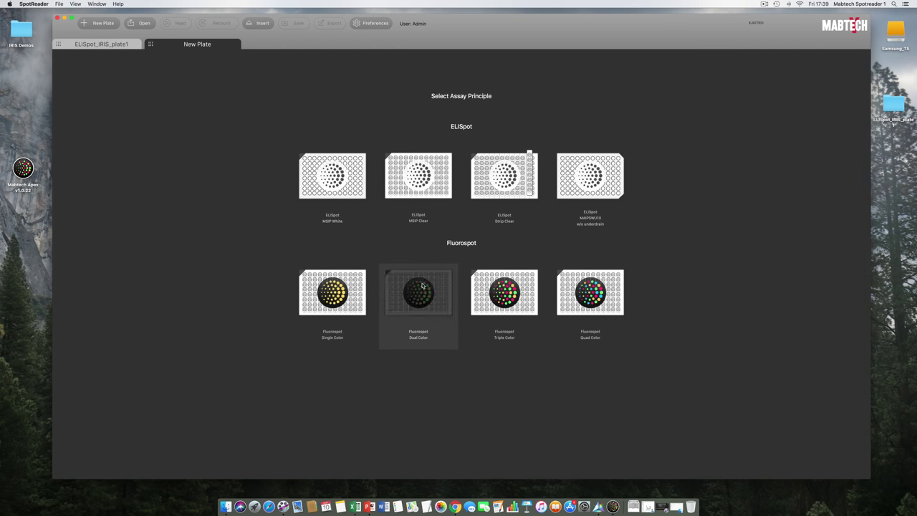
left_click(123, 167)
left_click(144, 209)
left_click(136, 220)
left_click_drag(208, 146, 505, 270)
left_click(174, 23)
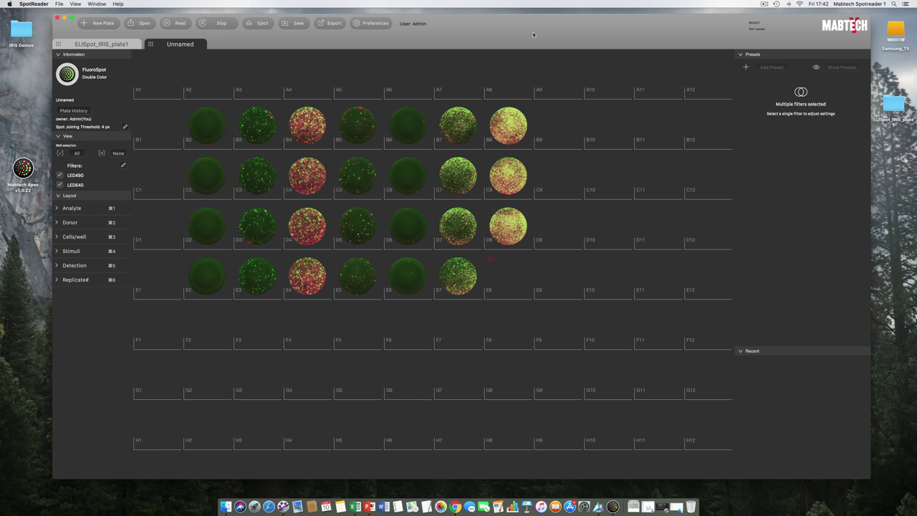
Save the plate to the Desktop as FluoroSpot_IRIS_IFNgTNF
left_click(300, 24)
type("FluoroSpot")
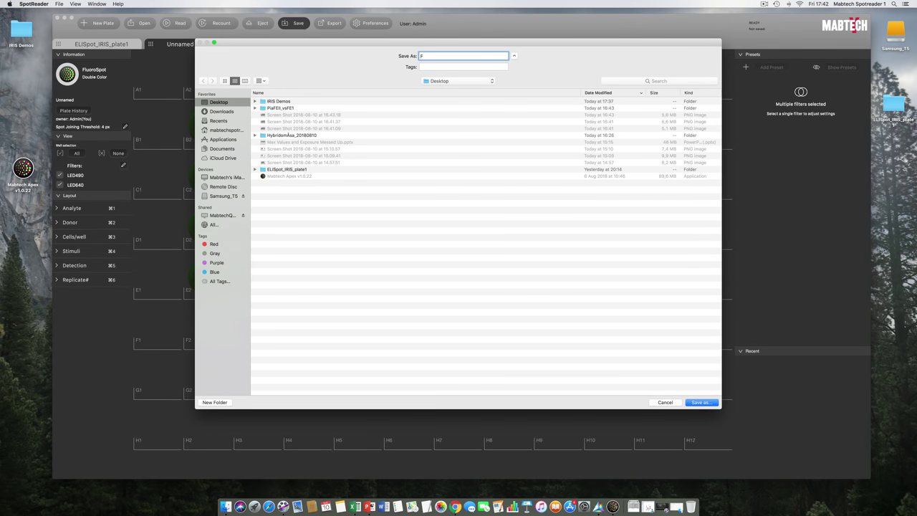
type("_IRIS_IFNgTNF")
key("Return")
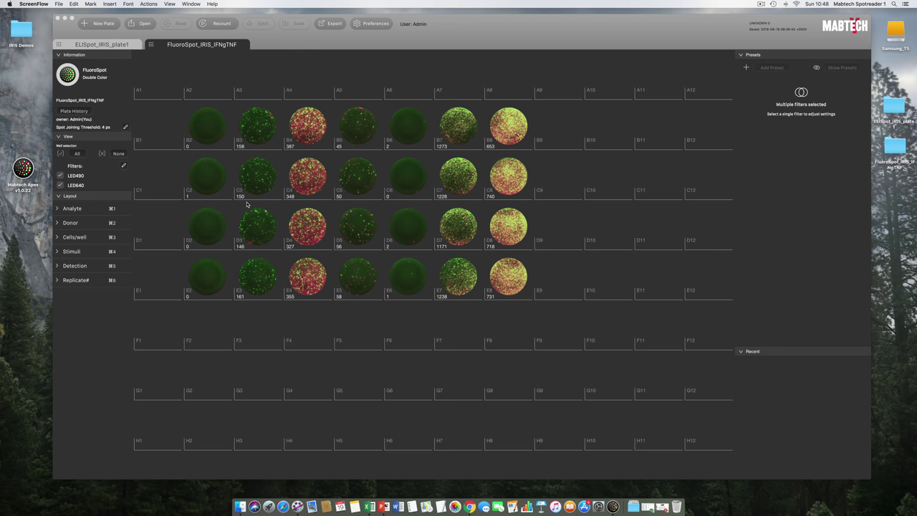
Display only the LED490 filter and open its preset for editing
left_click(60, 185)
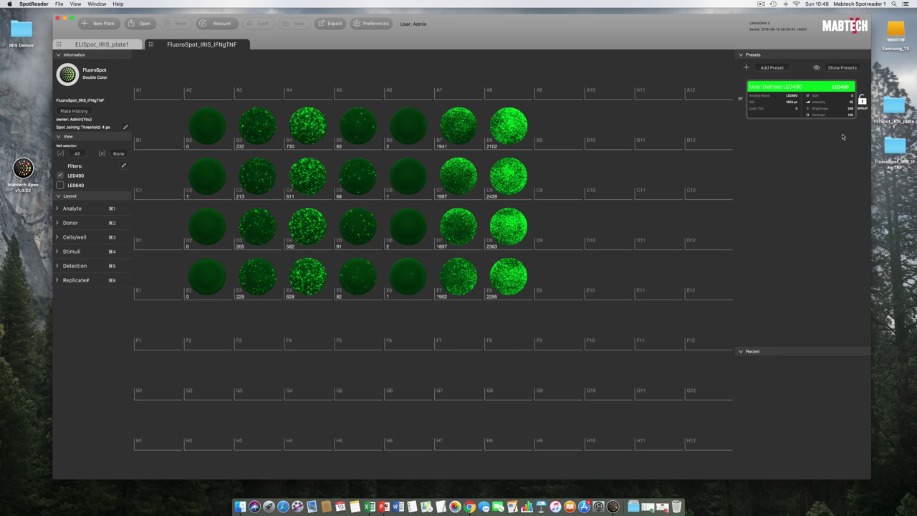
mouse_move(833, 87)
left_click(833, 87)
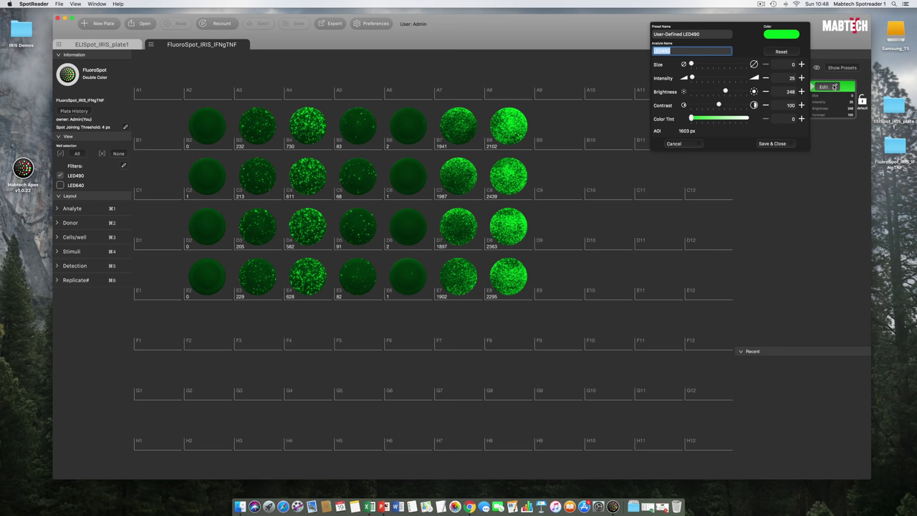
Try brightness 284, contrast 102 and color tint 100 on the LED490 preset, and reset the tint
mouse_move(726, 92)
left_mouse_down()
mouse_move(737, 92)
mouse_move(717, 92)
mouse_move(730, 92)
mouse_move(726, 105)
mouse_move(735, 105)
mouse_move(720, 105)
left_mouse_up()
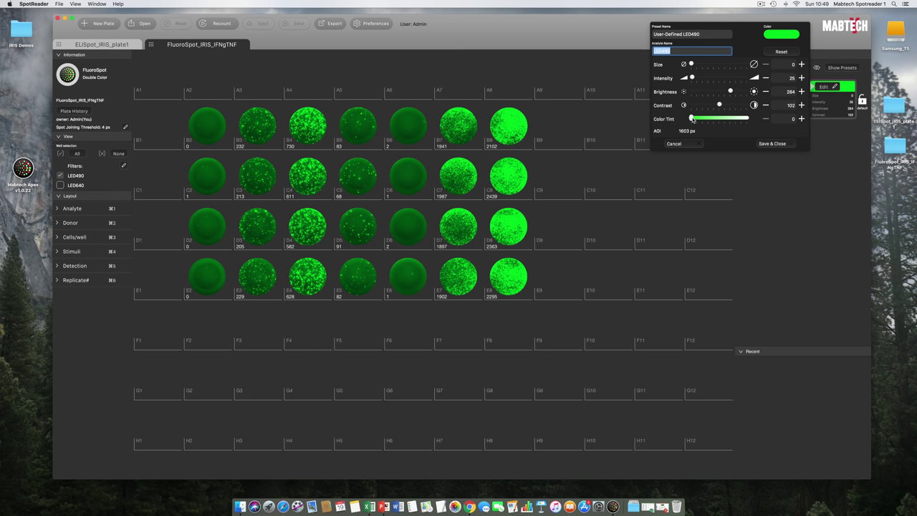
left_click_drag(692, 119, 757, 119)
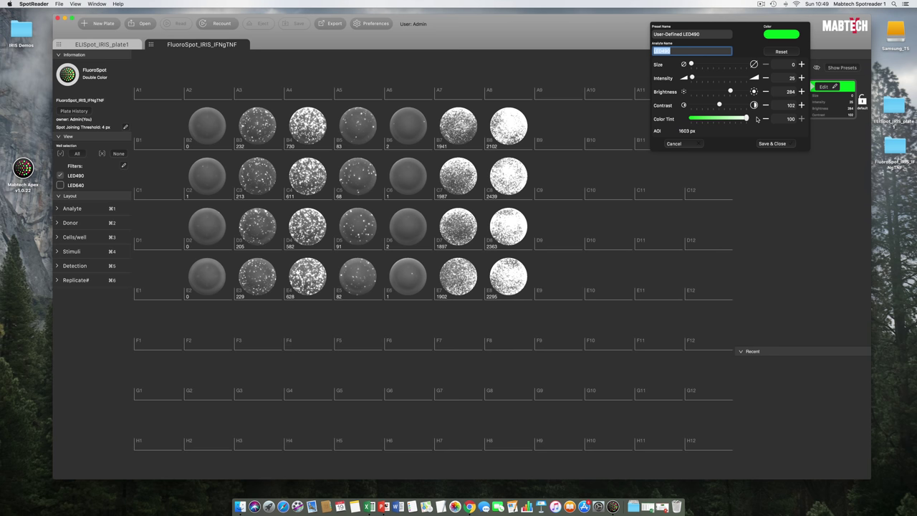
double_click(749, 119)
Set the LED490 preset to brightness 241, contrast 100 and intensity 20, name its analyte IFNg, and save it
mouse_move(731, 93)
left_mouse_down()
mouse_move(719, 104)
mouse_move(725, 92)
left_mouse_up()
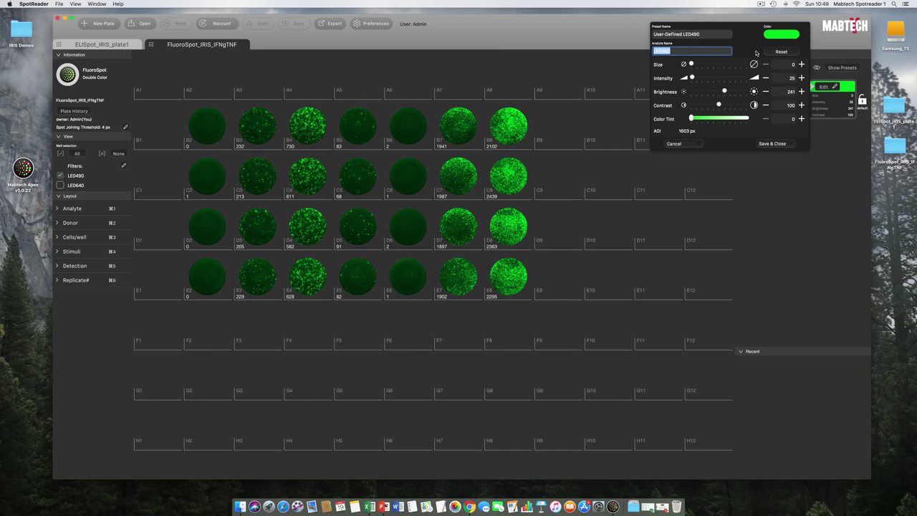
type("IFNg")
left_click(766, 78)
left_click(767, 78)
left_click(802, 78)
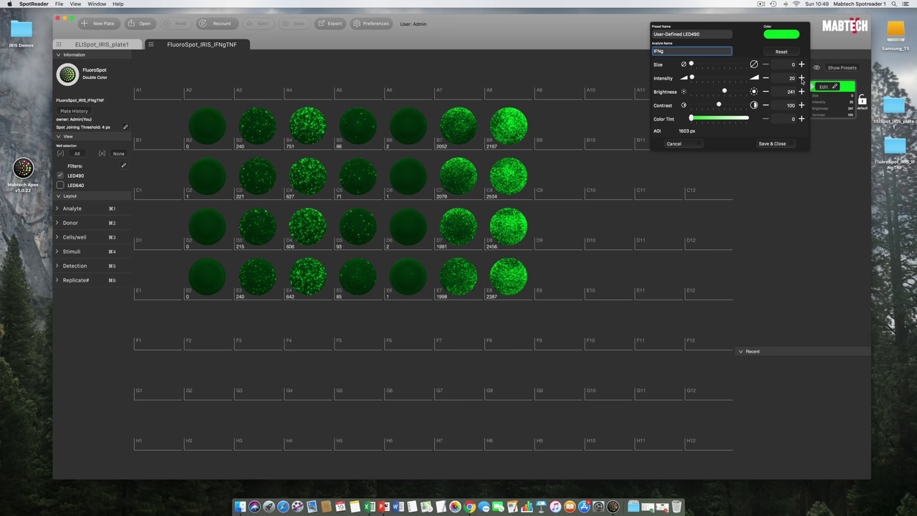
left_click(782, 145)
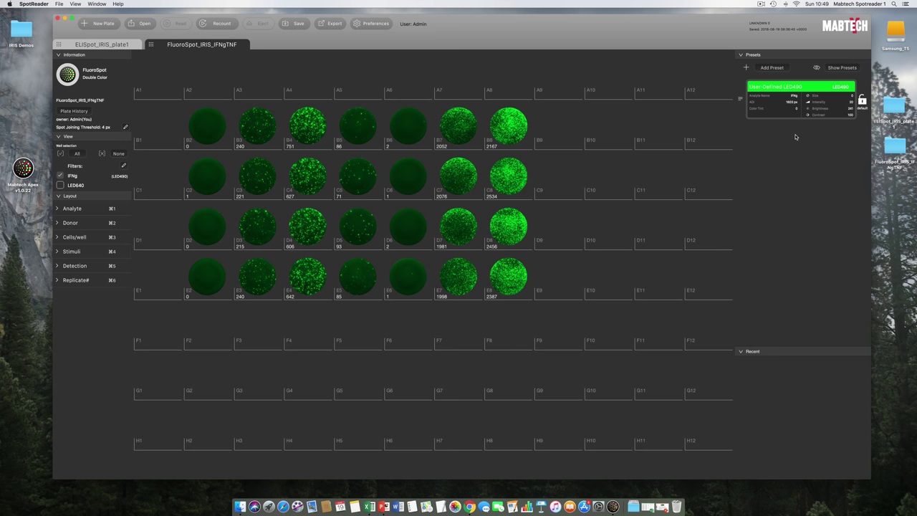
Display only the LED640 filter, raise its preset's brightness, set contrast to 120, name the analyte TNFa, and save the preset
left_click(60, 186)
left_click(60, 177)
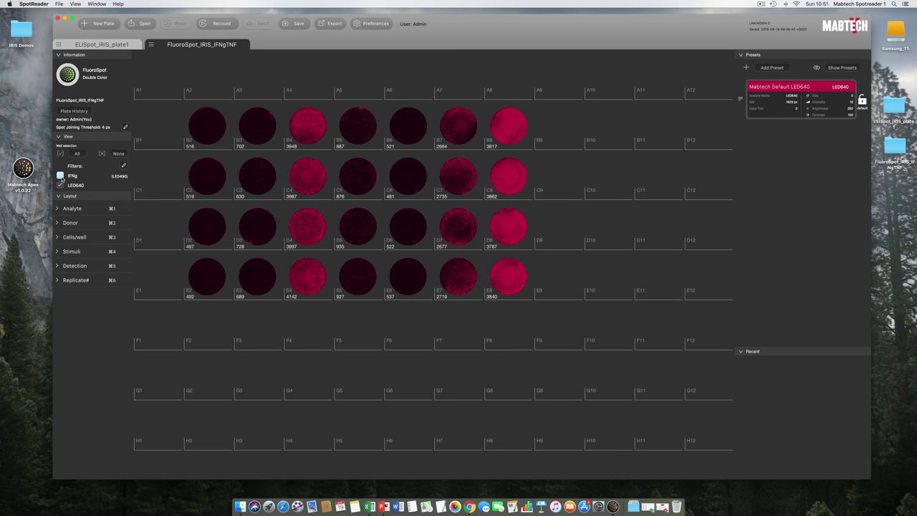
left_click(832, 89)
mouse_move(727, 94)
left_mouse_down()
mouse_move(746, 93)
mouse_move(730, 92)
mouse_move(724, 108)
left_mouse_up()
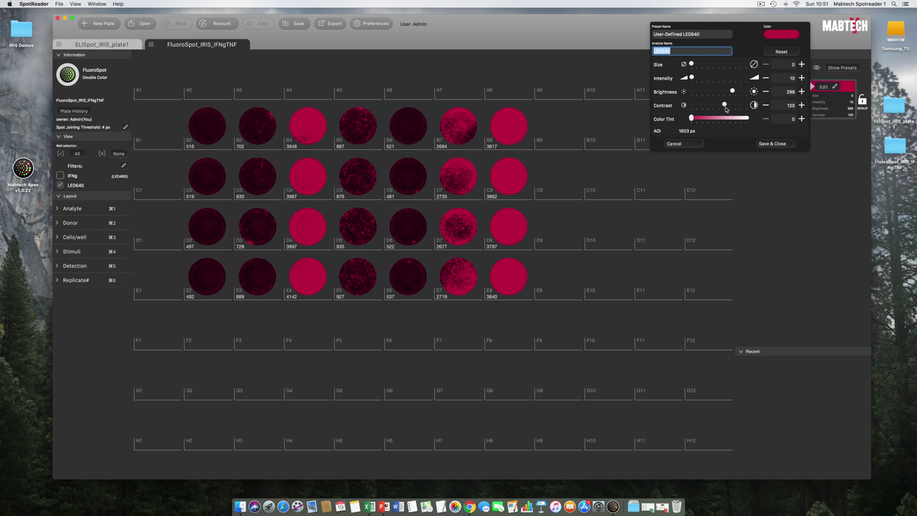
left_click_drag(732, 92, 731, 93)
type("TNFa")
left_click(792, 145)
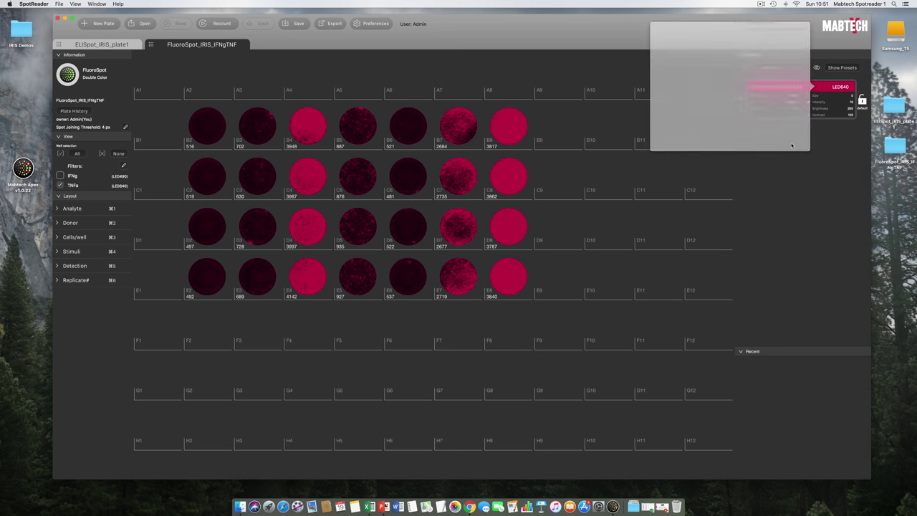
Display only the IFNg filter with the Stimuli layout labels and compare the well counts with the ELISpot_IRIS_plate1 plate
left_click(60, 176)
left_click(61, 185)
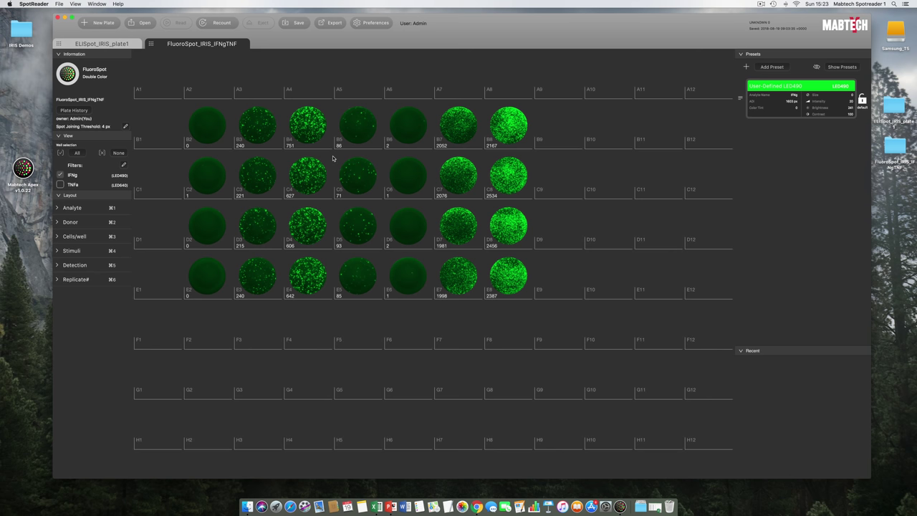
key("super+4")
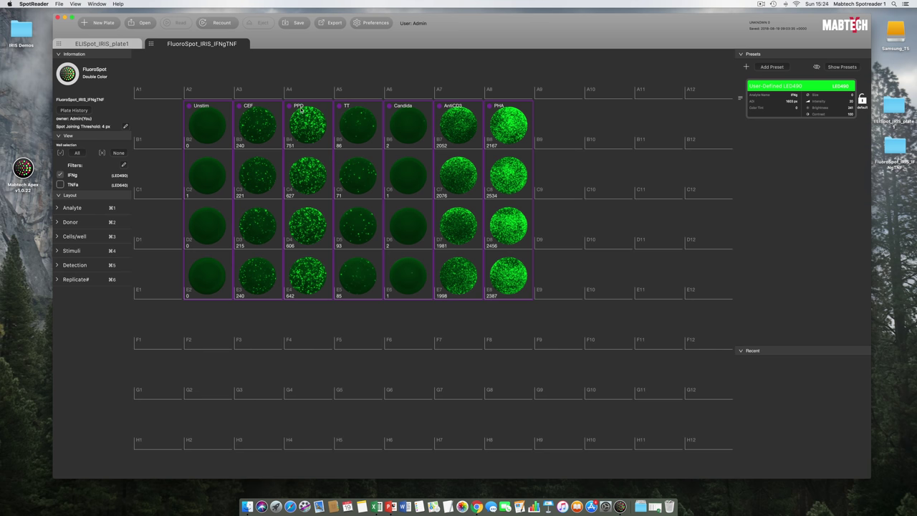
left_click(103, 44)
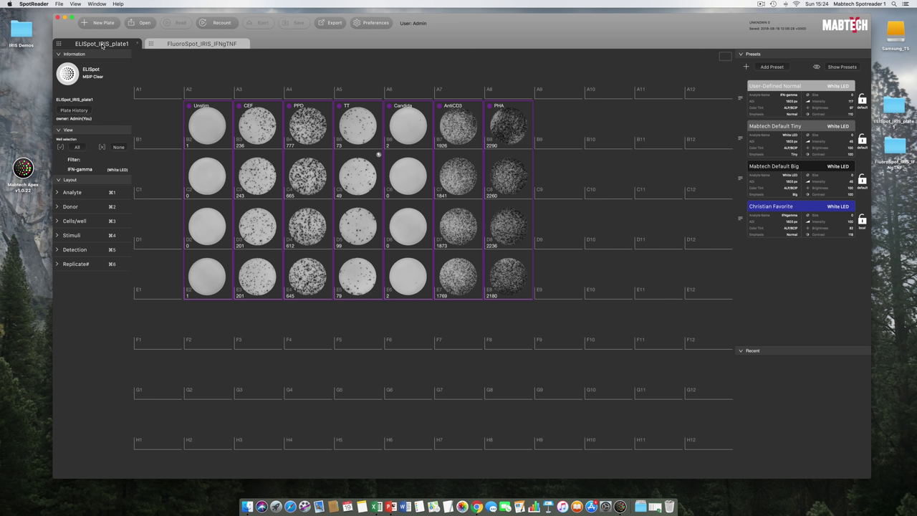
left_click(186, 45)
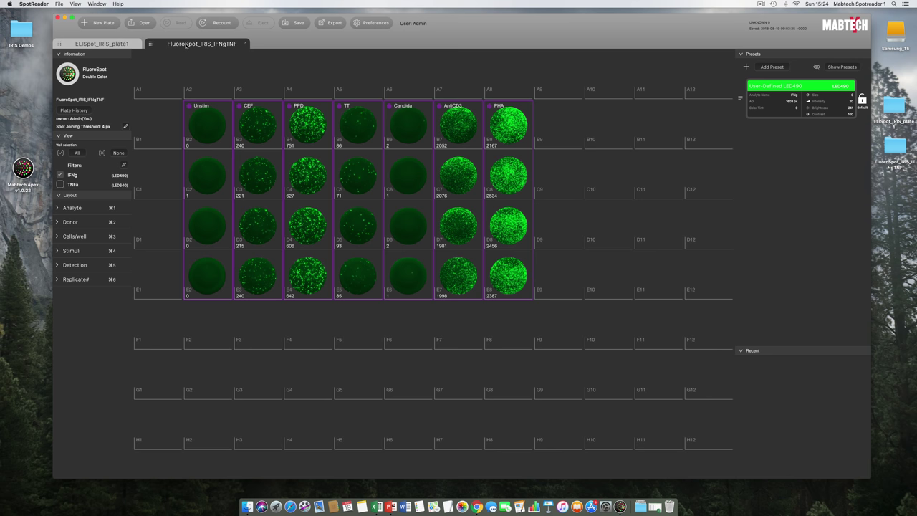
Open well C4 of the FluoroSpot plate and mark the counted IFNg spots on its image
left_click(312, 178)
double_click(312, 178)
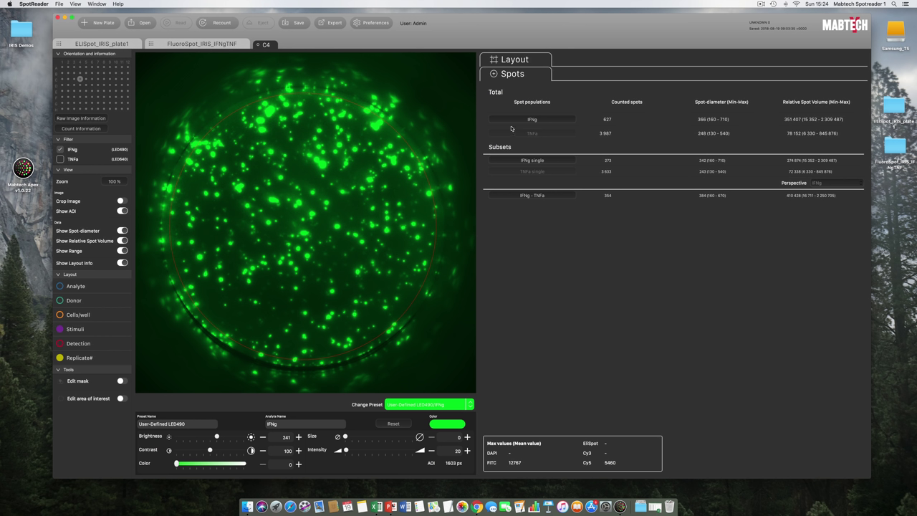
left_click(549, 121)
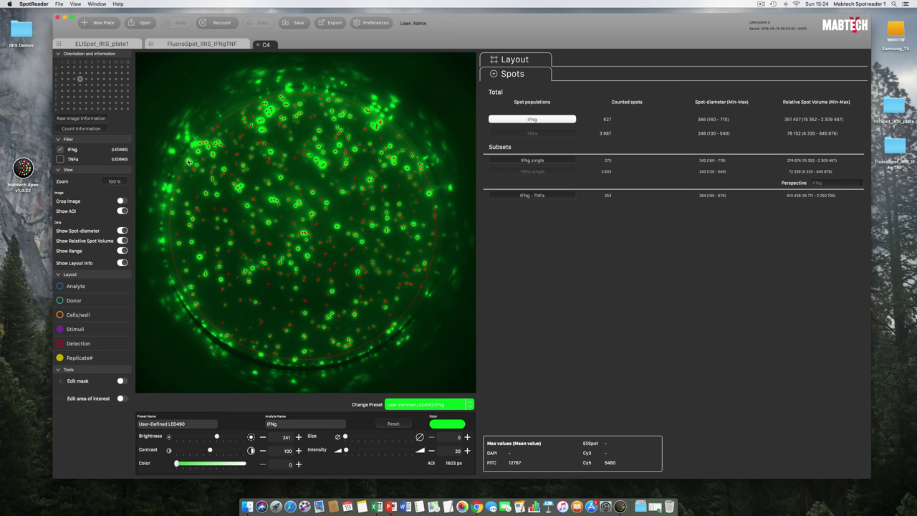
Examine the marked IFNg spot centers near the edge of well C4 at 400 % and 800 % zoom
left_click(109, 182)
left_click(109, 181)
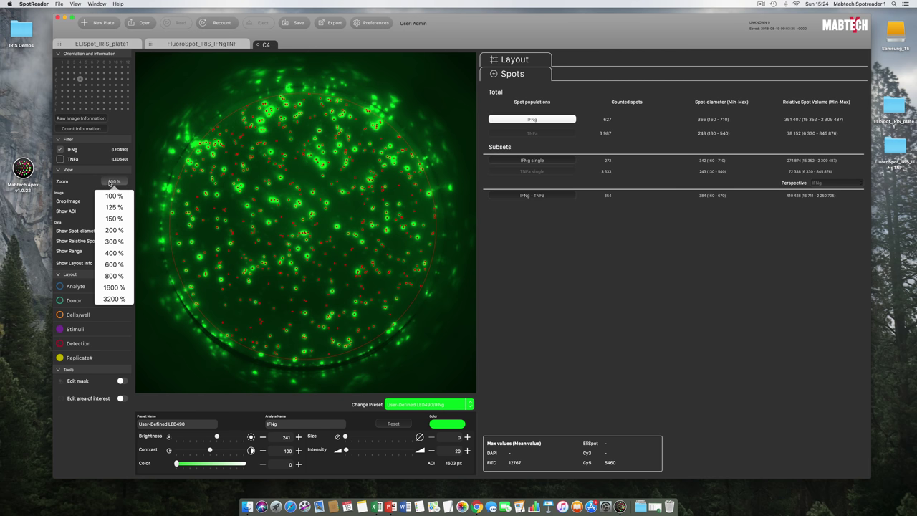
left_click(113, 254)
scroll(202, 260, "left", 5)
scroll(201, 259, "left", 10)
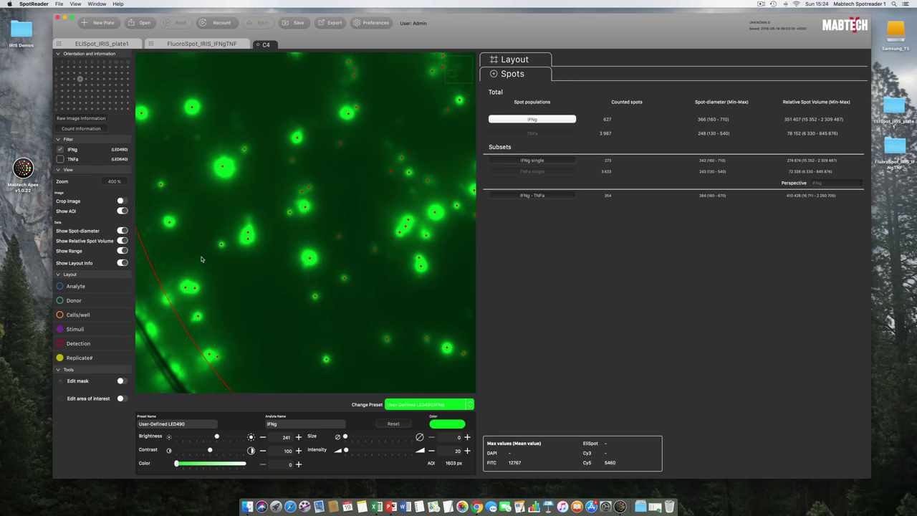
scroll(201, 259, "up", 5)
left_click(113, 182)
left_click(121, 276)
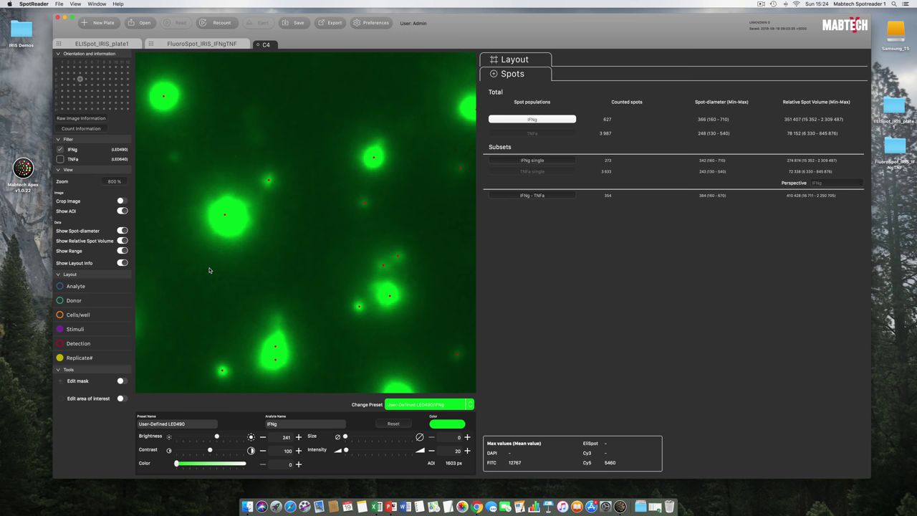
scroll(210, 270, "left", 3)
scroll(210, 270, "down", 3)
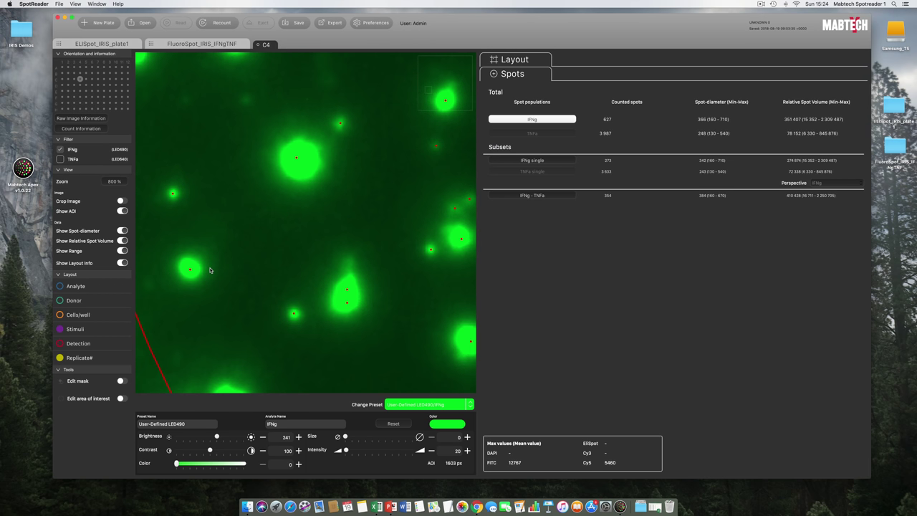
Vary the IFNg brightness, ending at 258, and check the spot centers of small and large spots near the edge of well C4
scroll(210, 270, "up", 3)
scroll(210, 271, "left", 3)
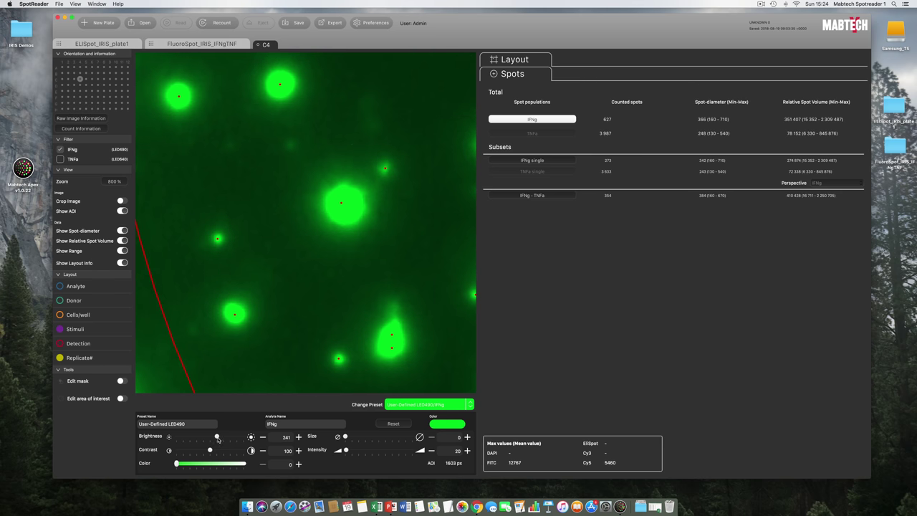
left_click_drag(217, 438, 200, 438)
left_click_drag(202, 441, 219, 440)
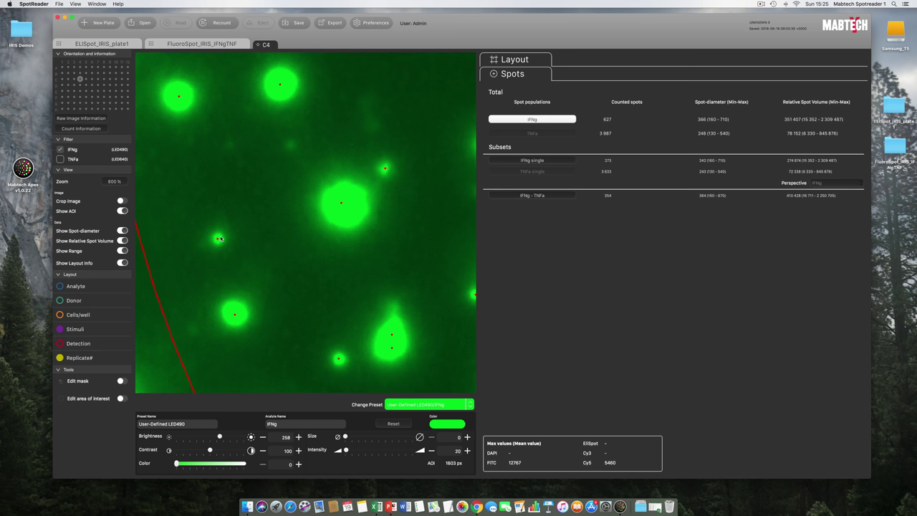
mouse_move(217, 240)
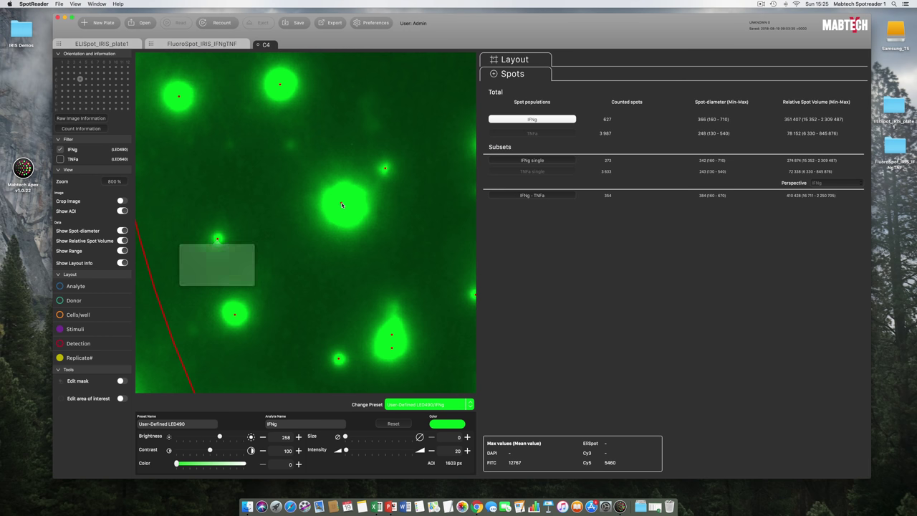
mouse_move(342, 205)
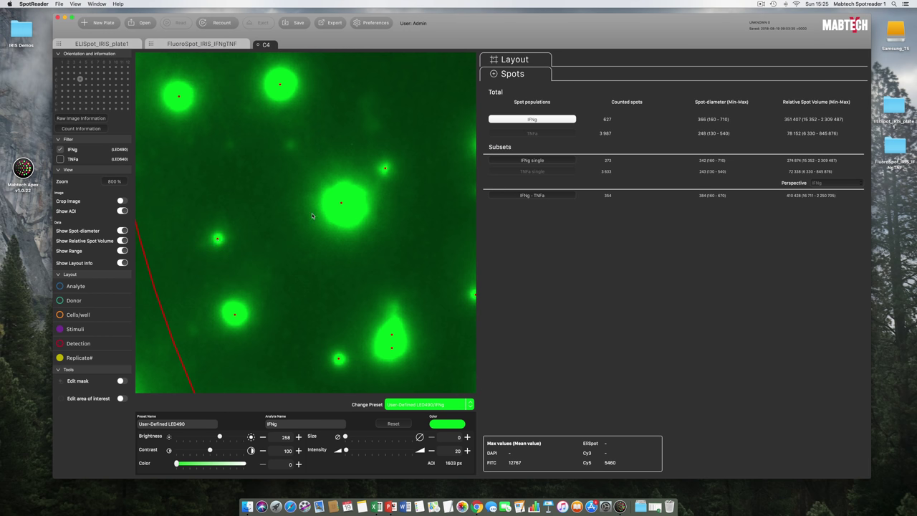
Inspect the marked IFNg spots across well C4 and set the brightness to 223 at the spot cluster by the opposite well edge
scroll(338, 215, "right", 5)
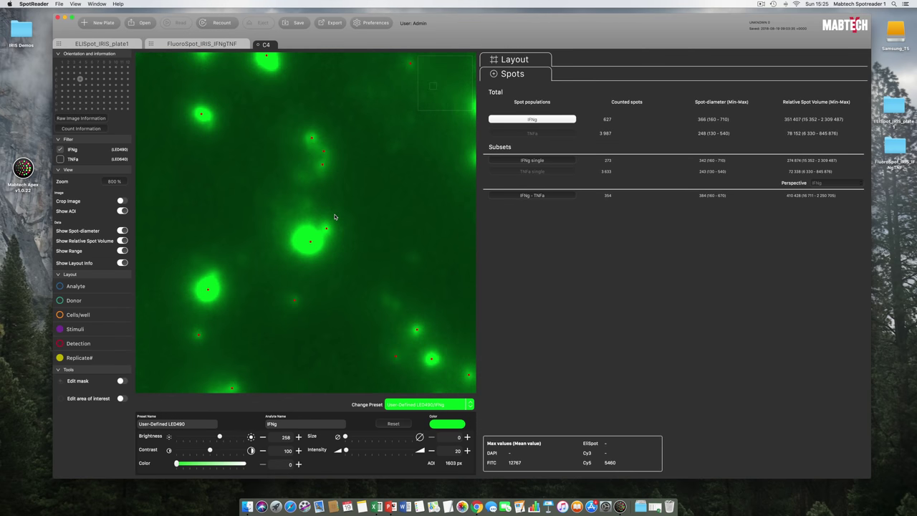
scroll(334, 216, "right", 5)
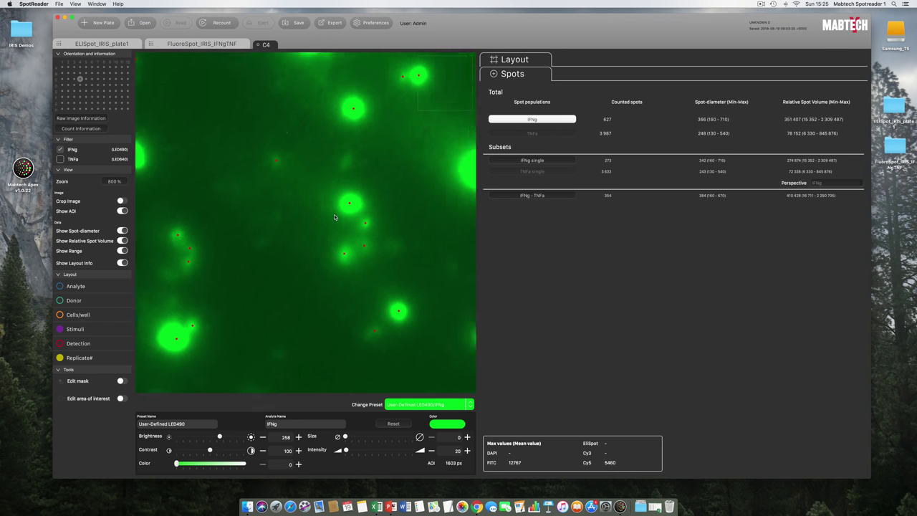
scroll(334, 216, "right", 5)
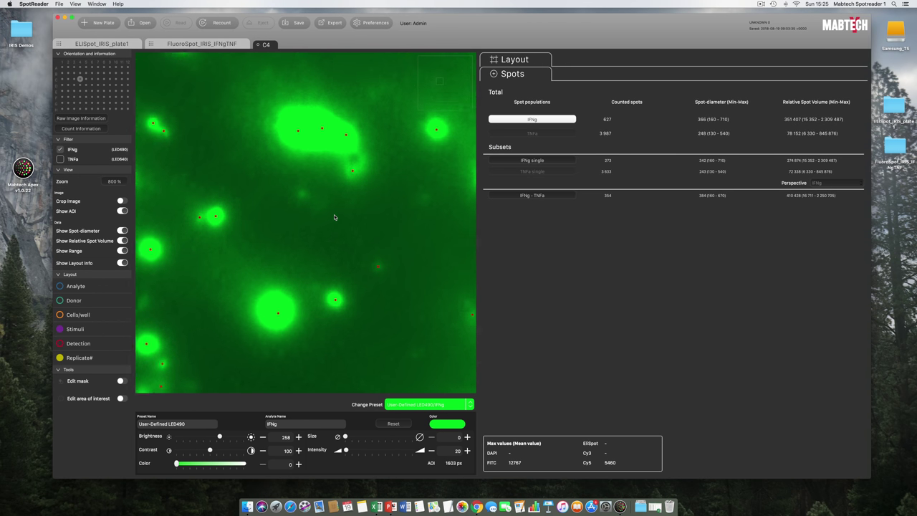
scroll(333, 217, "right", 5)
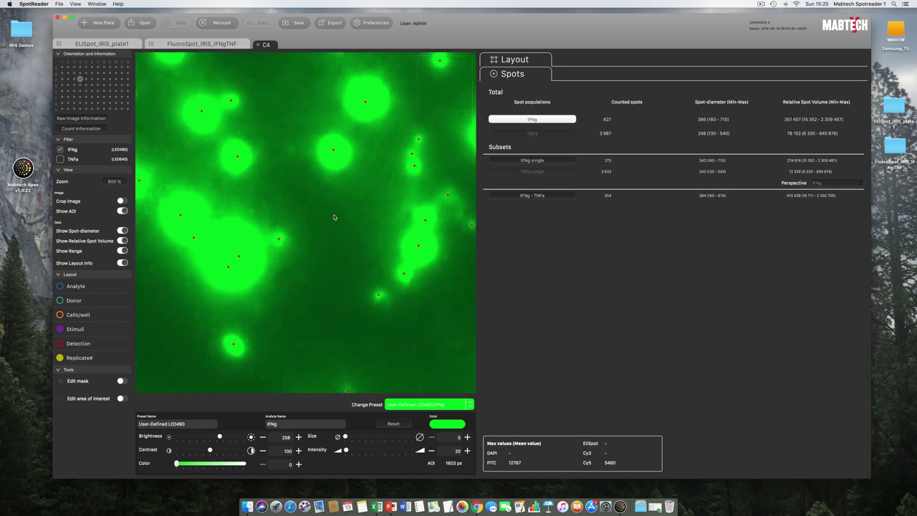
scroll(333, 217, "up", 5)
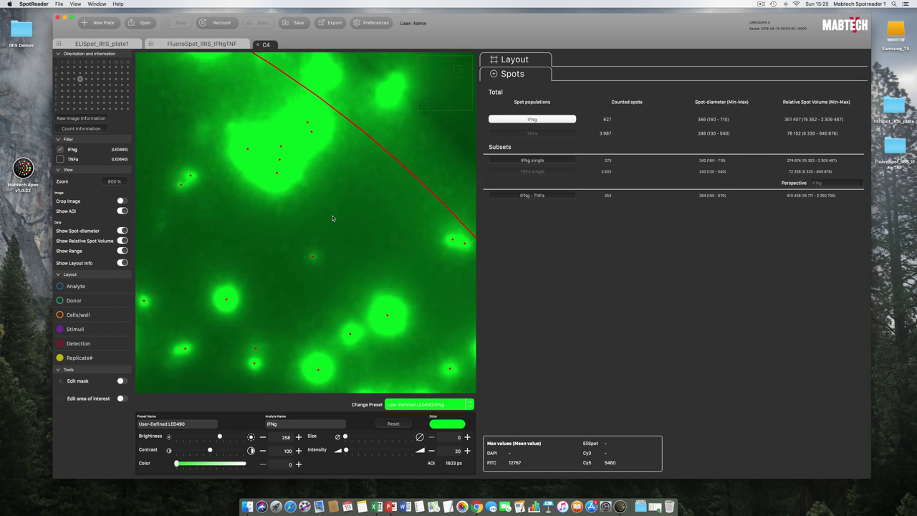
scroll(334, 218, "right", 2)
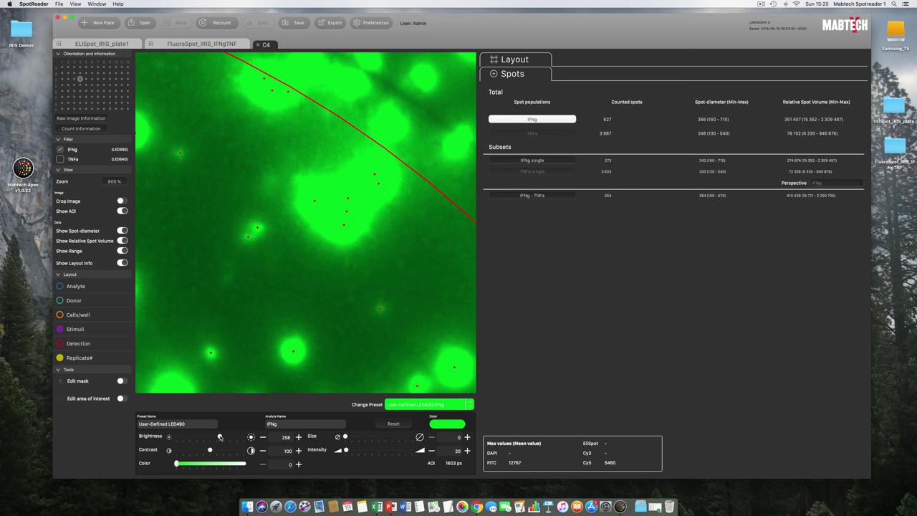
mouse_move(220, 436)
left_mouse_down()
mouse_move(195, 437)
mouse_move(211, 438)
left_mouse_up()
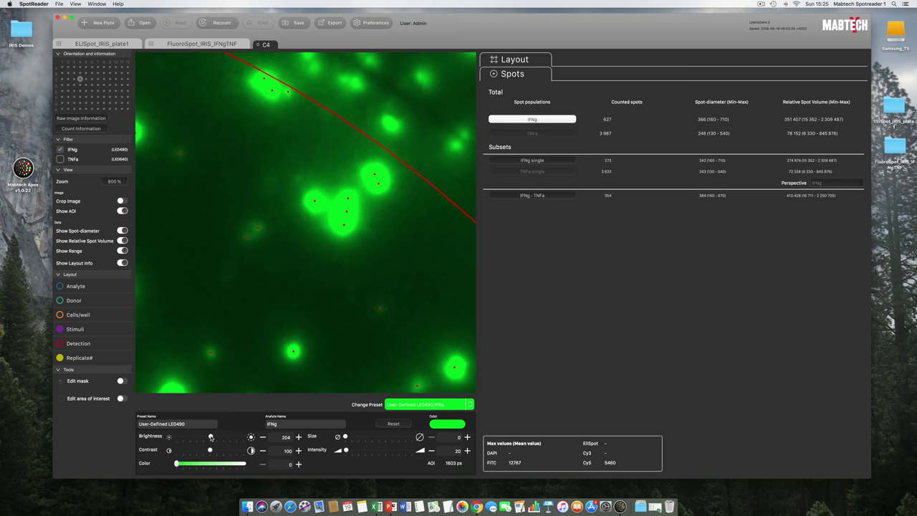
left_click_drag(211, 438, 214, 437)
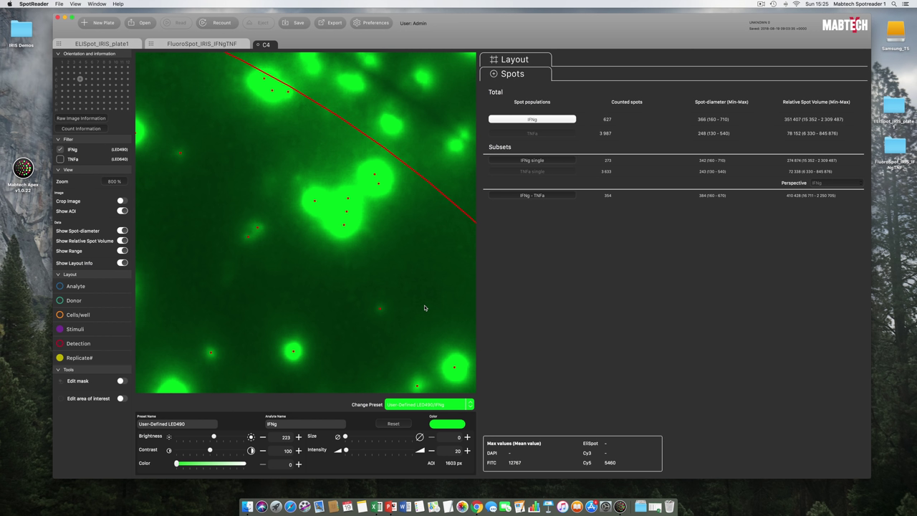
Close well C4, open well C5, and show its Stimuli and Replicate# layout information
left_click(273, 45)
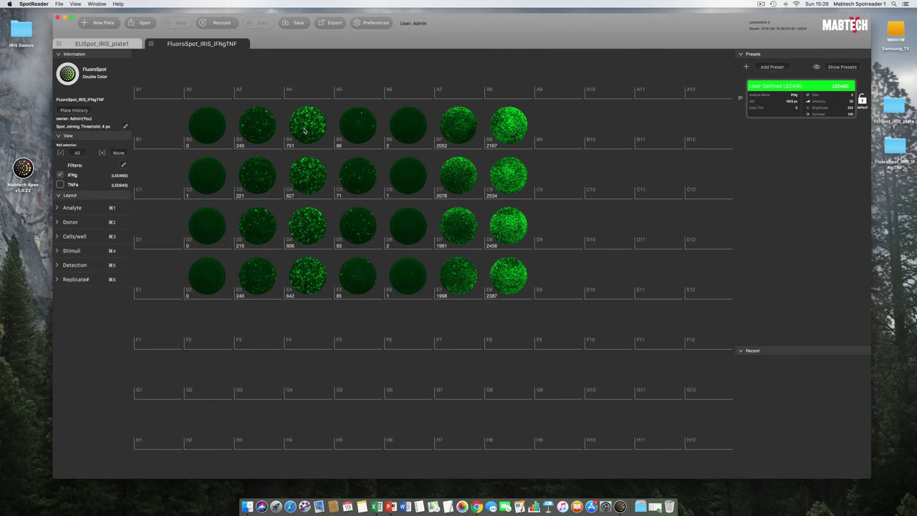
double_click(359, 176)
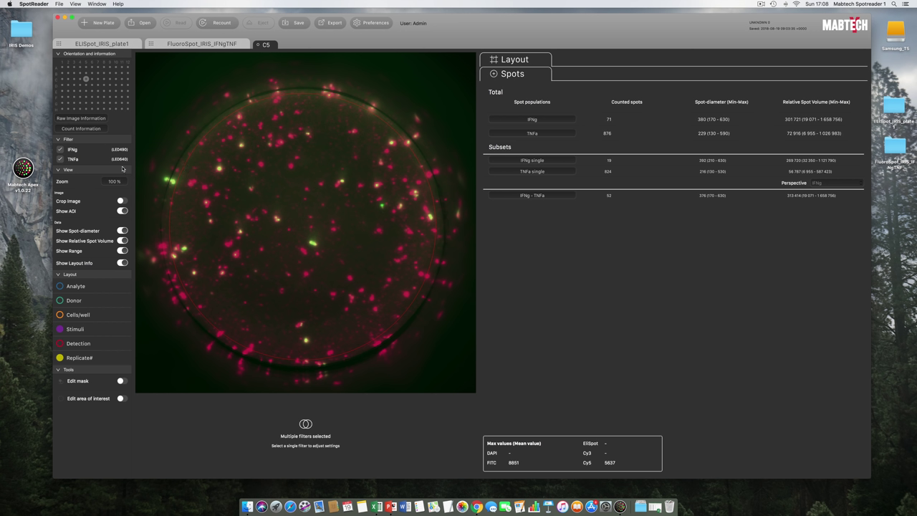
left_click(60, 330)
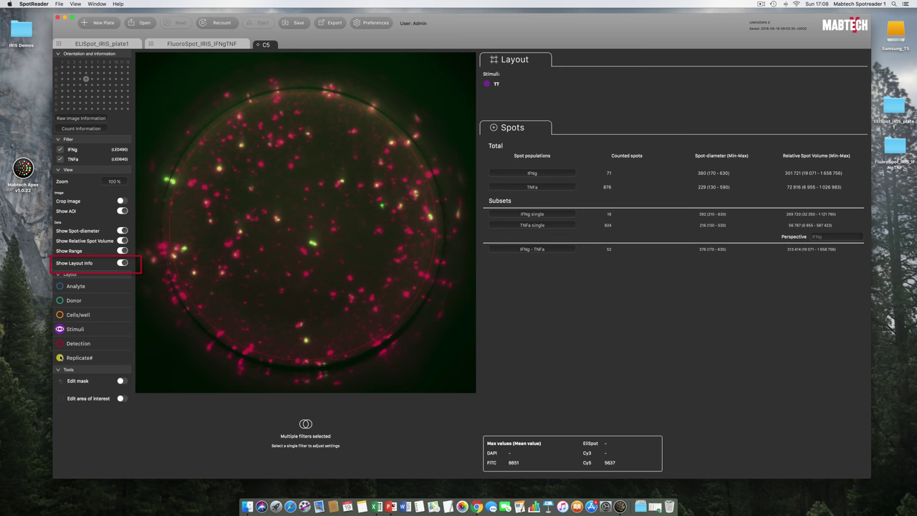
left_click(60, 358)
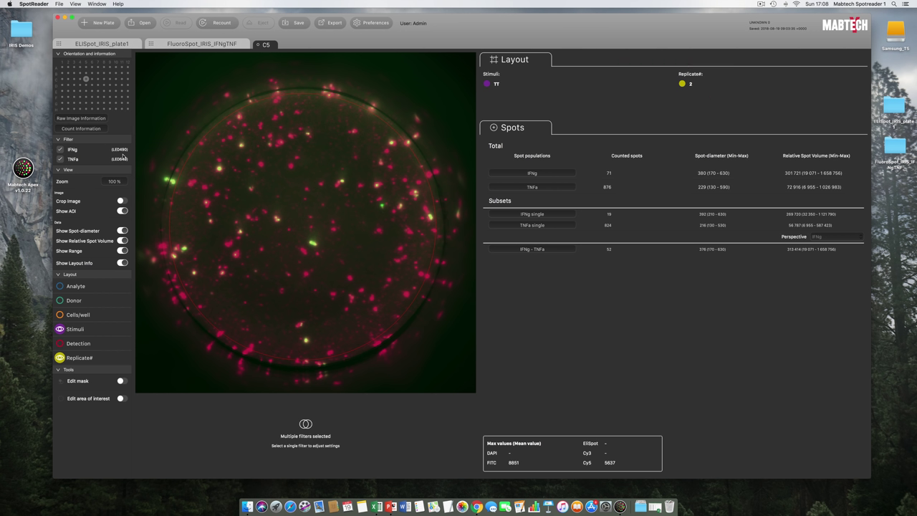
Display only the IFNg filter for well C5, mark its counted IFNg spots, and clear the marks
left_click(61, 159)
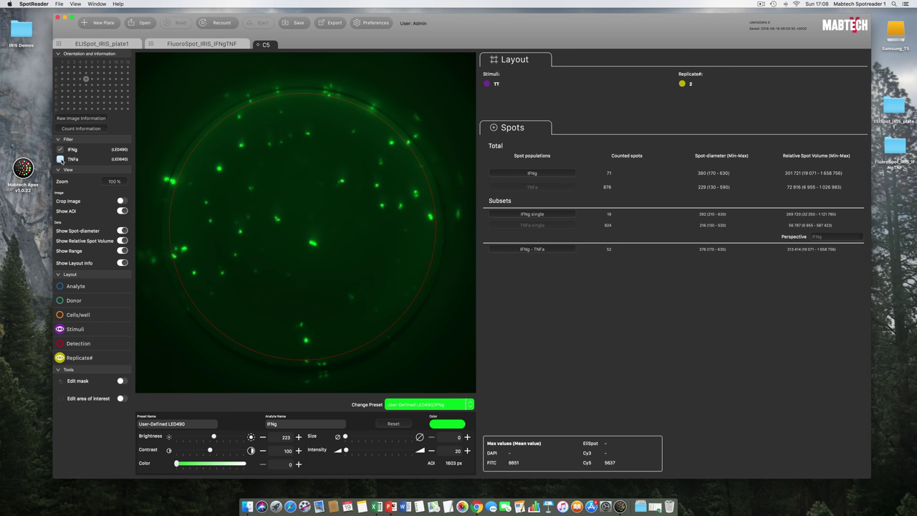
left_click(525, 173)
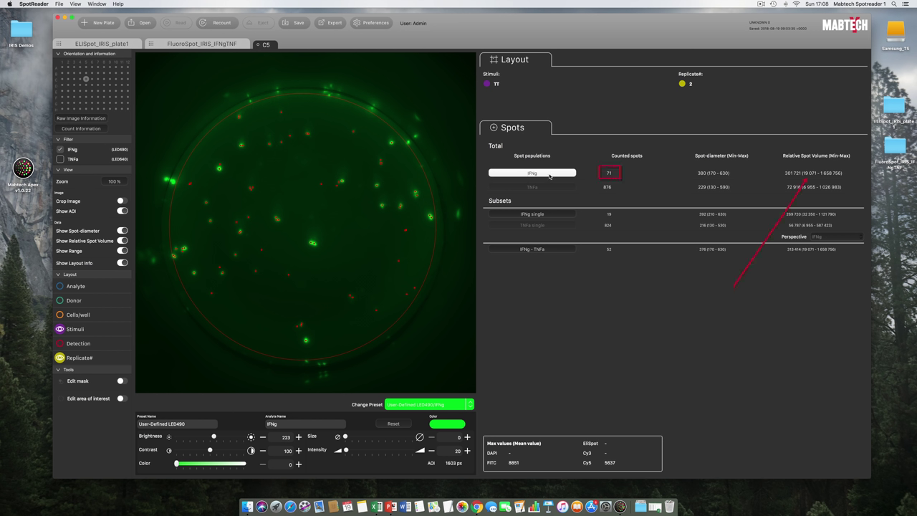
left_click(504, 173)
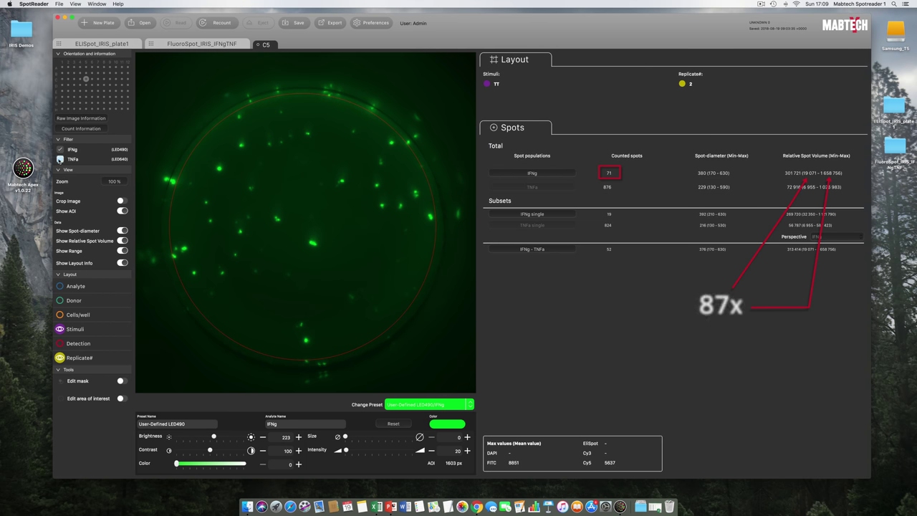
Display only the TNFa filter, mark the counted TNFa spots, read one bright spot's details, and clear the marks
left_click(60, 159)
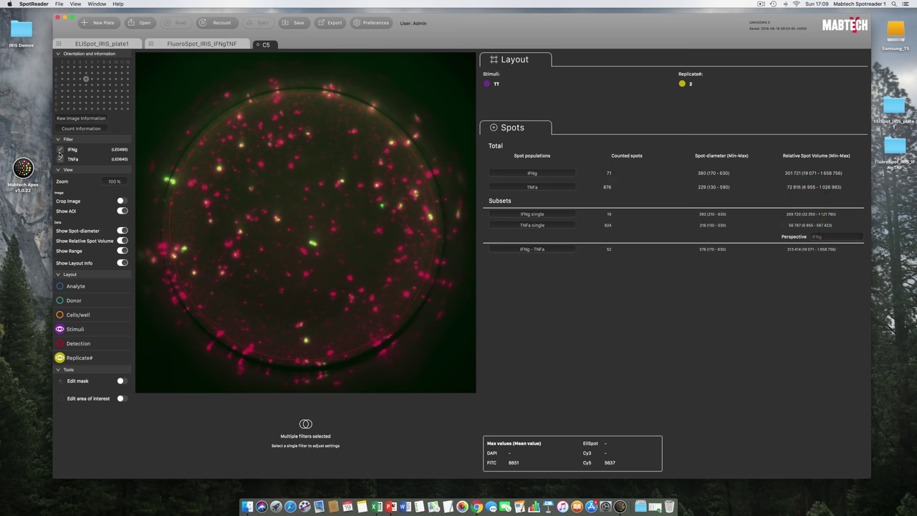
left_click(60, 150)
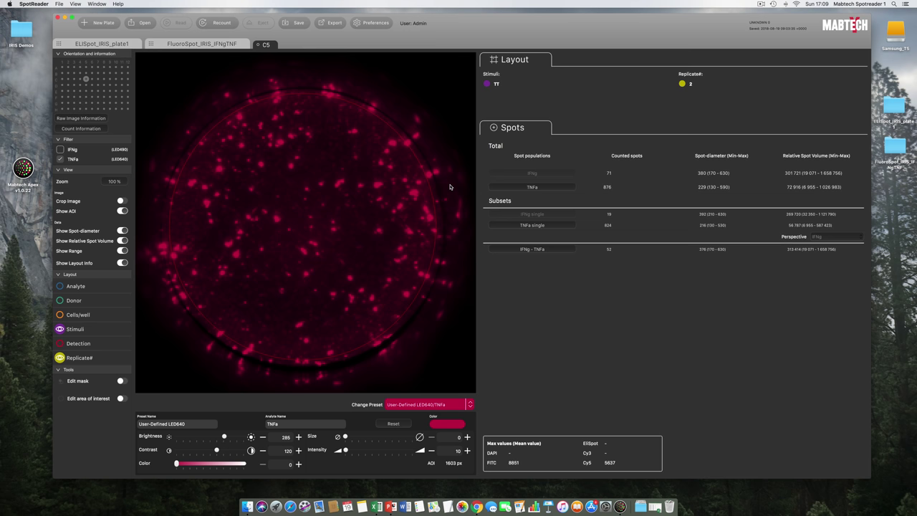
left_click(523, 187)
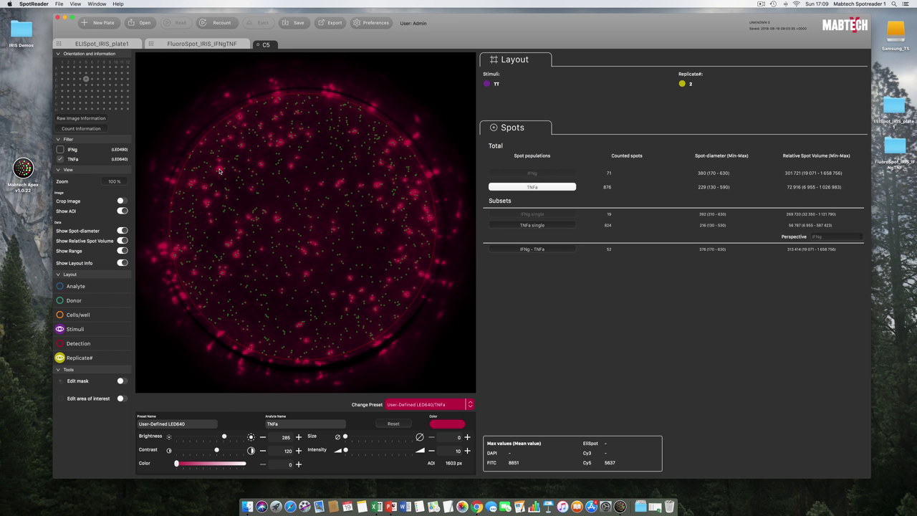
mouse_move(219, 171)
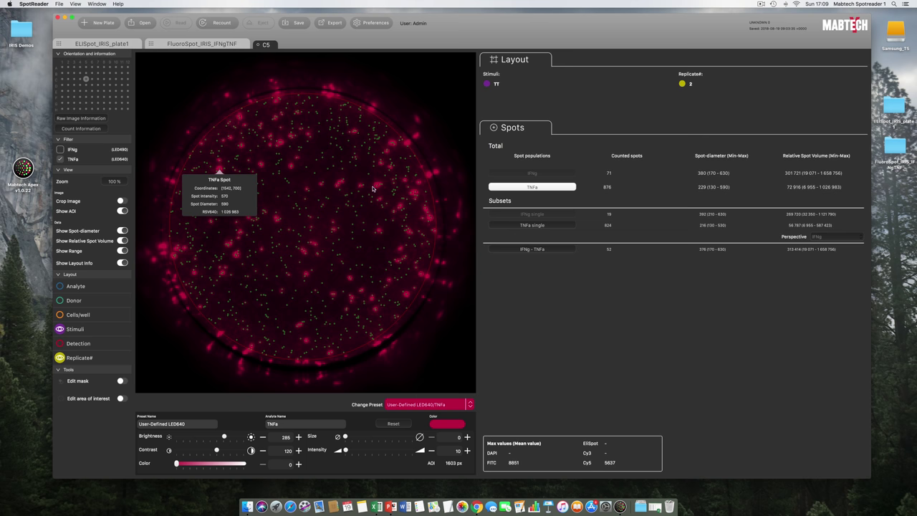
left_click(545, 187)
Mark the IFNg - TNFa spots with both filters displayed and examine one bright double-positive spot at 1600 % zoom
left_click(567, 249)
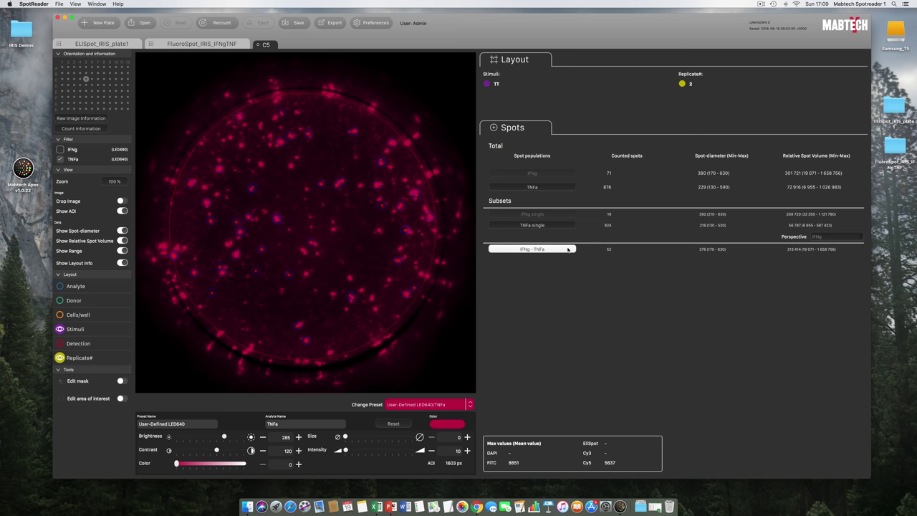
left_click(60, 150)
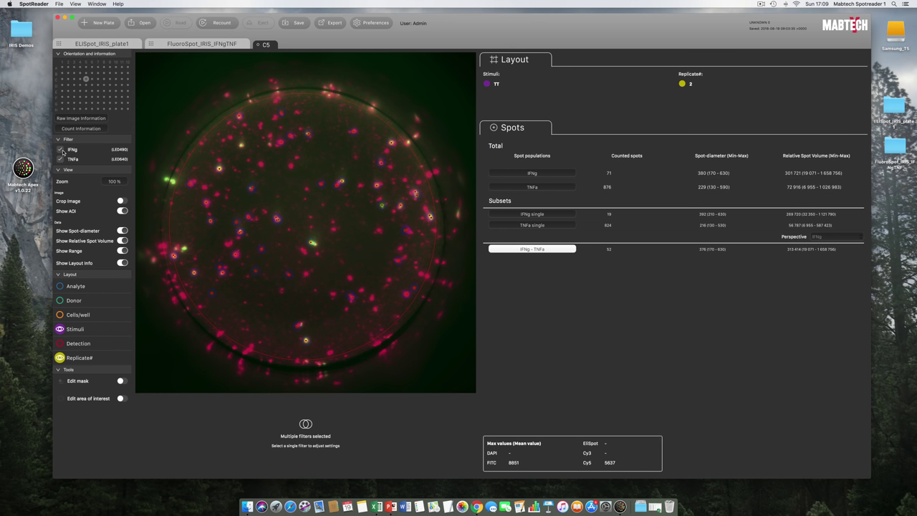
left_click(123, 182)
left_click(119, 258)
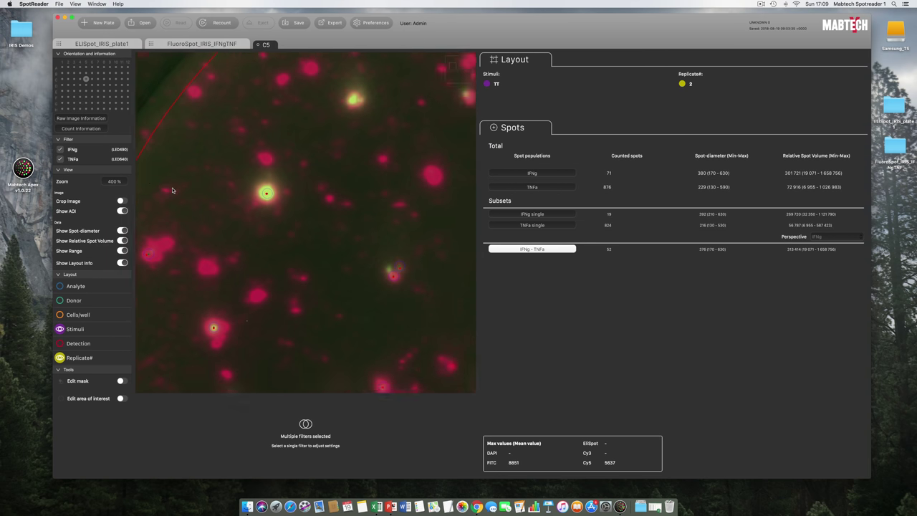
left_click(119, 183)
left_click(117, 282)
left_click(119, 183)
left_click(117, 299)
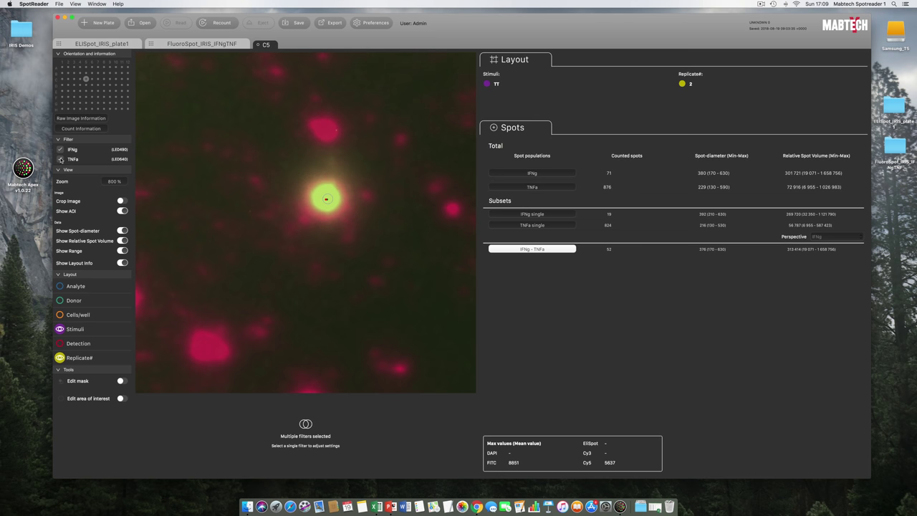
left_click(119, 183)
left_click(117, 285)
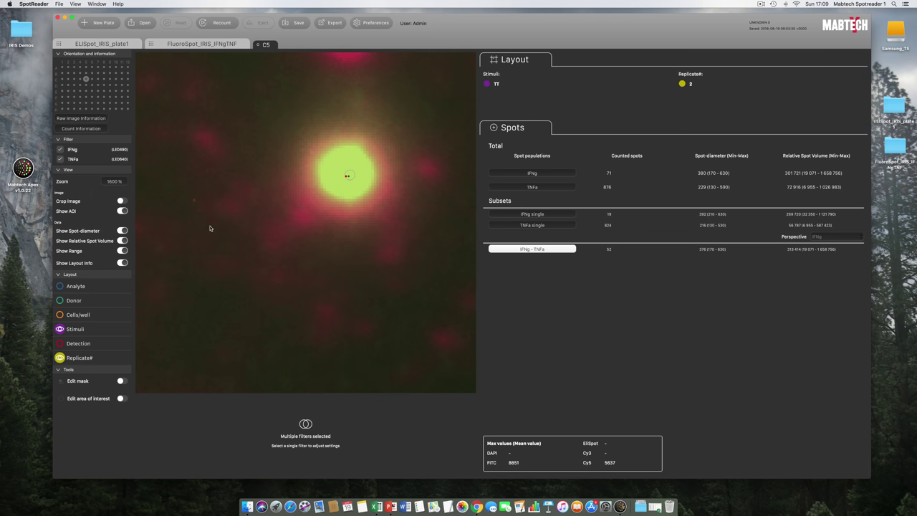
scroll(209, 228, "right", 3)
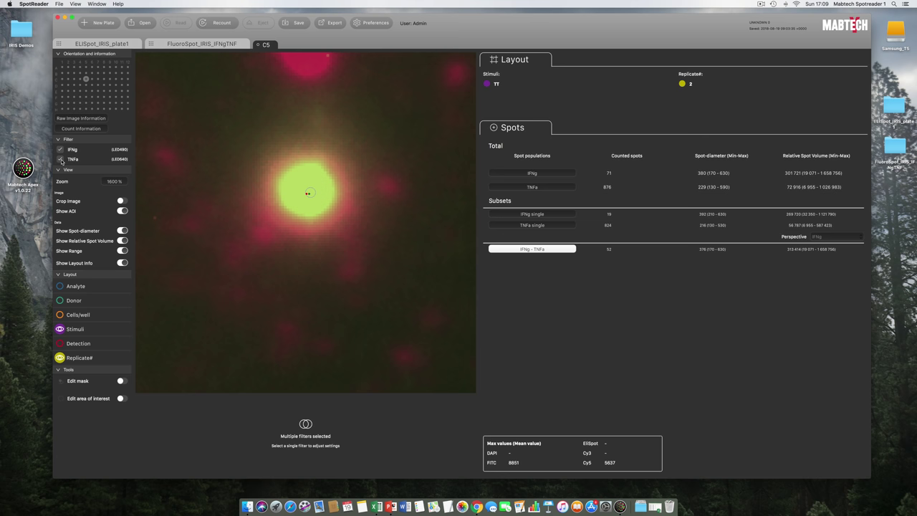
Compare the double-positive spot in the IFNg filter alone and the TNFa filter alone, varying the brightness in each
left_click(60, 160)
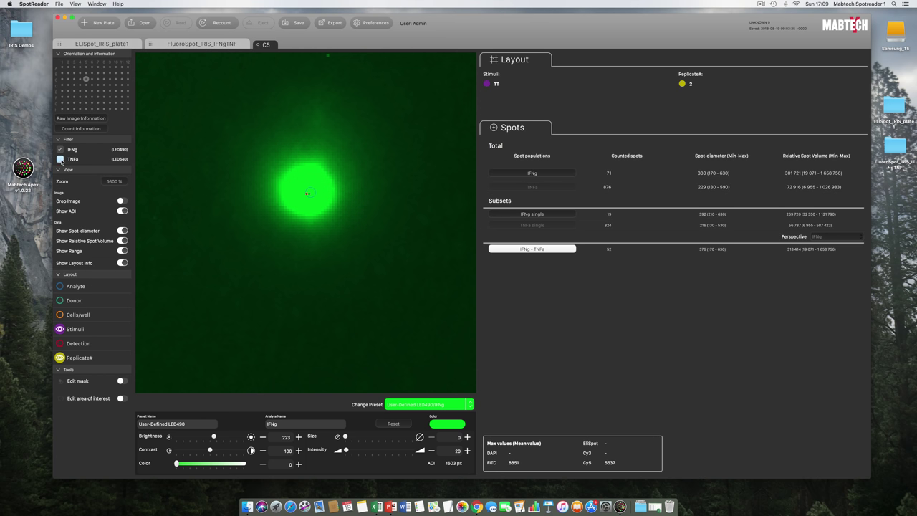
mouse_move(215, 439)
left_mouse_down()
mouse_move(199, 439)
mouse_move(213, 438)
left_mouse_up()
left_click(60, 159)
left_click(60, 149)
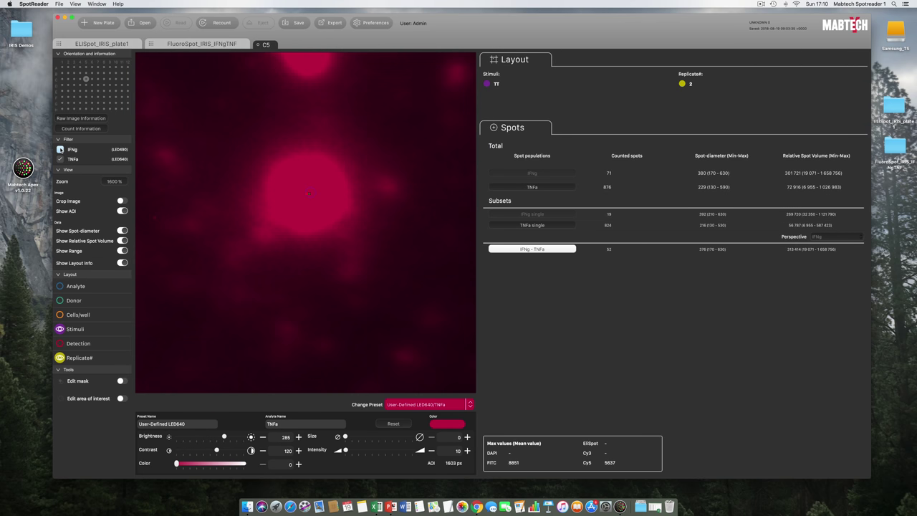
left_click_drag(225, 437, 205, 439)
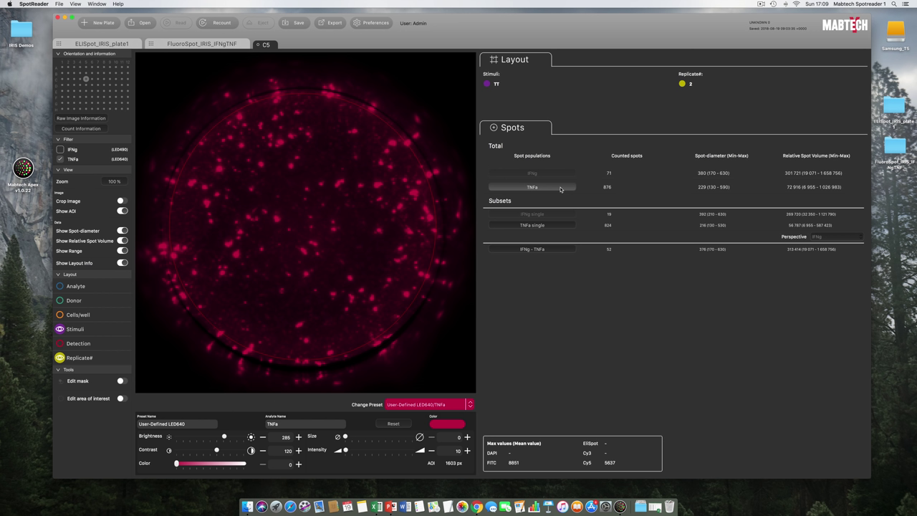
Mark the IFNg - TNFa spots over the whole of well C5, display both filters, and clear the marks
left_click(568, 249)
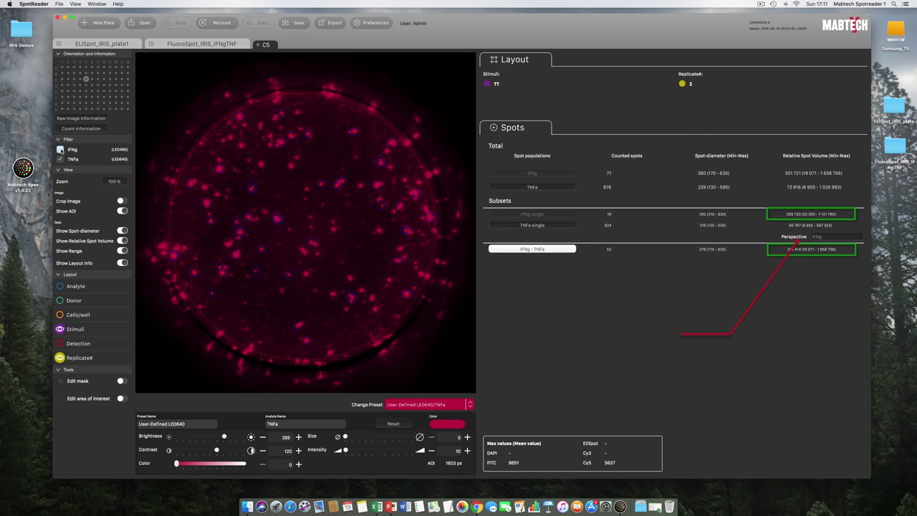
left_click(60, 149)
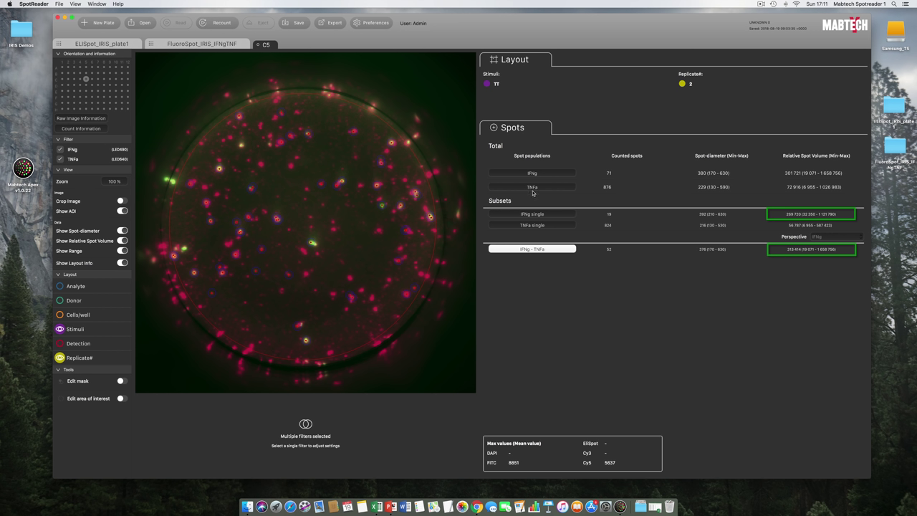
left_click(549, 250)
left_click(550, 250)
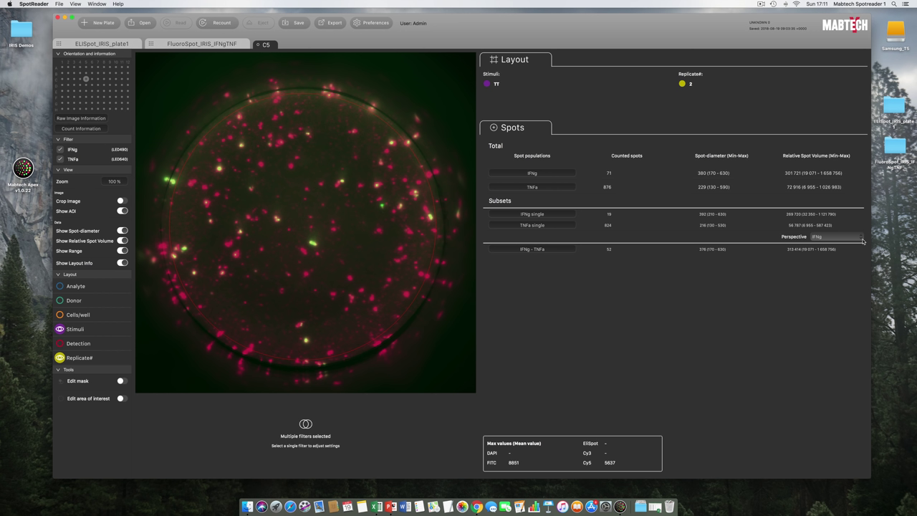
Set the perspective of the IFNg - TNFa subset in well C5 to TNFa
left_click(862, 237)
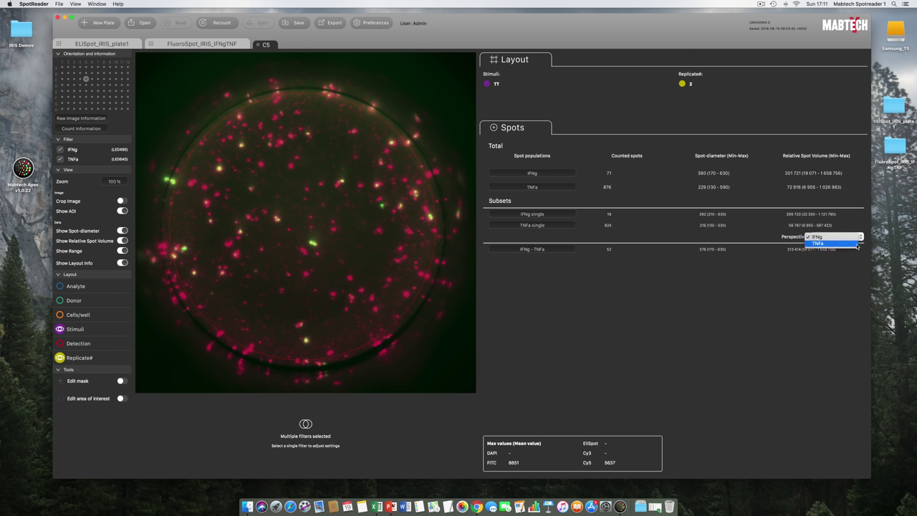
left_click(857, 244)
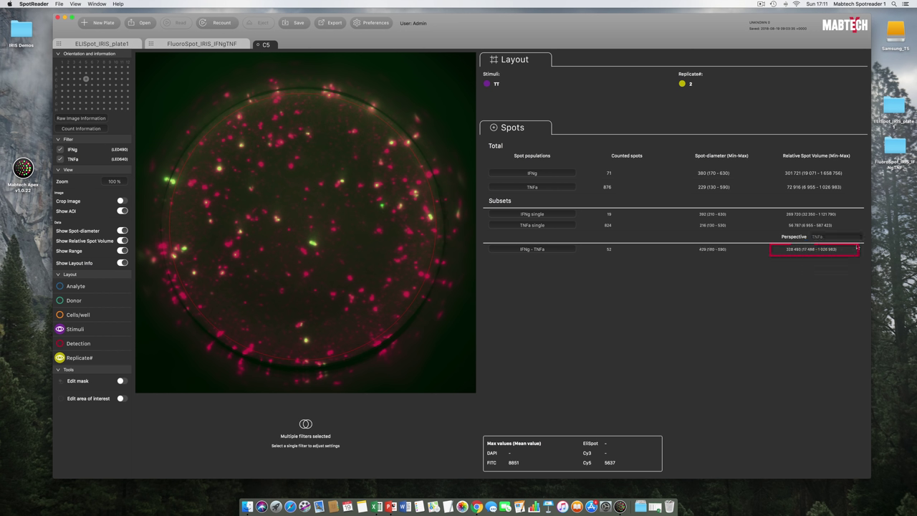
left_click(800, 228)
Compare the IFNg - TNFa relative spot volumes of replicate wells B5, D5 and E5, then return to well D5
left_click(86, 73)
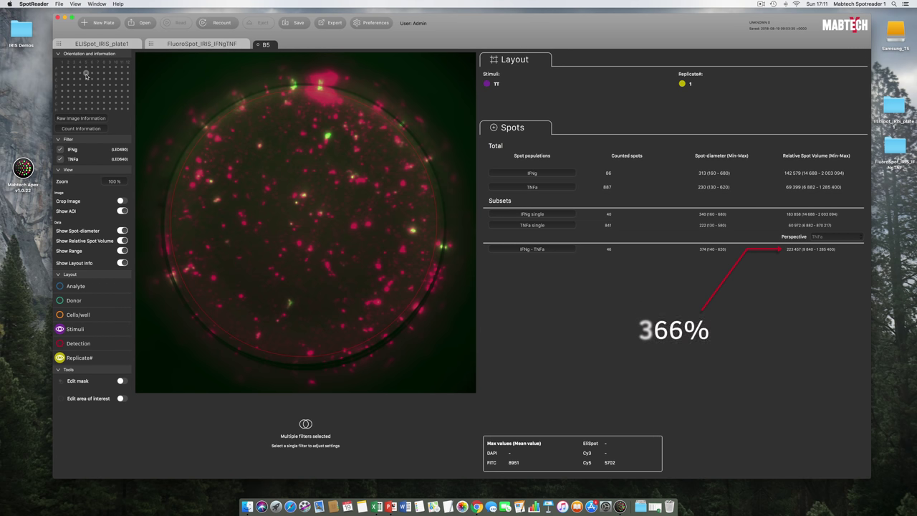
left_click(86, 85)
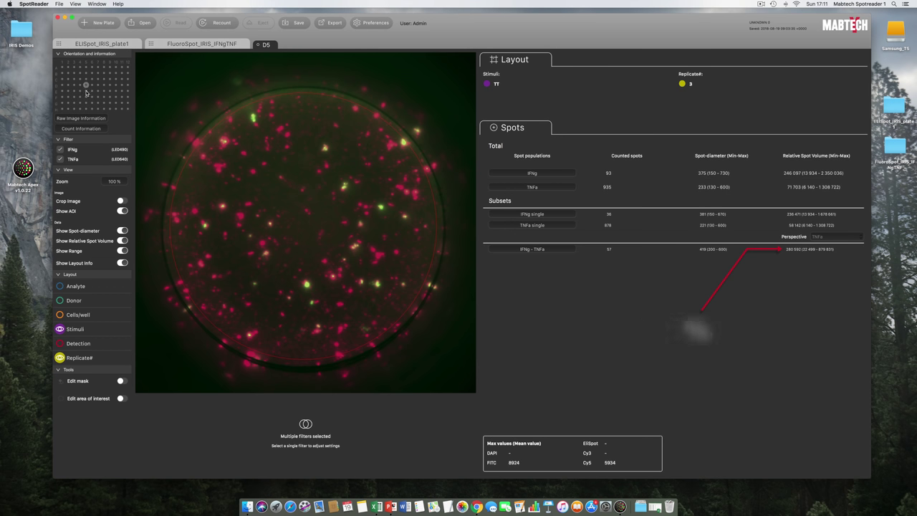
left_click(86, 91)
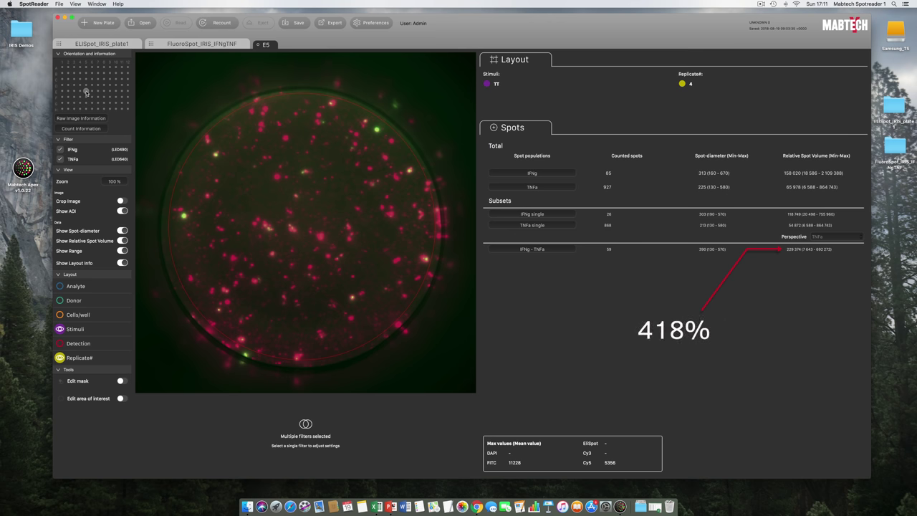
left_click(86, 84)
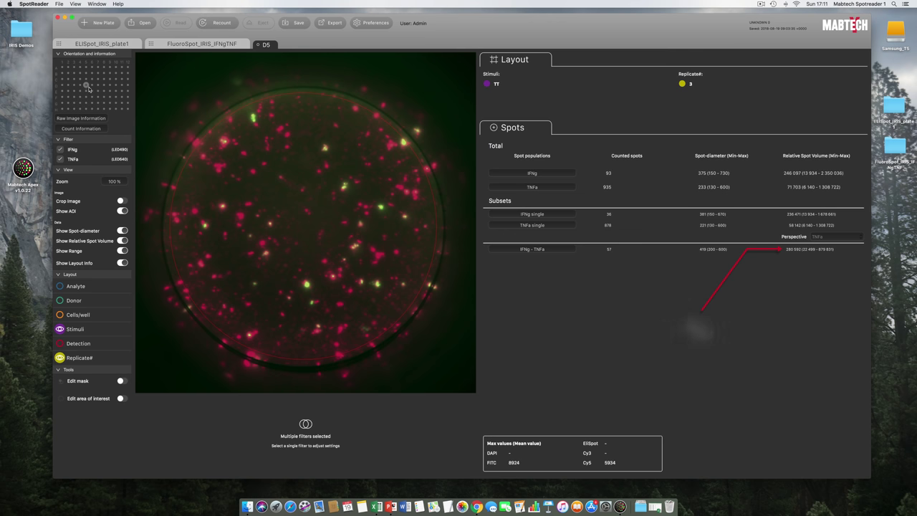
Mark the IFNg - TNFa spots in well D5 and examine them across the well at 300 % zoom
left_click(541, 251)
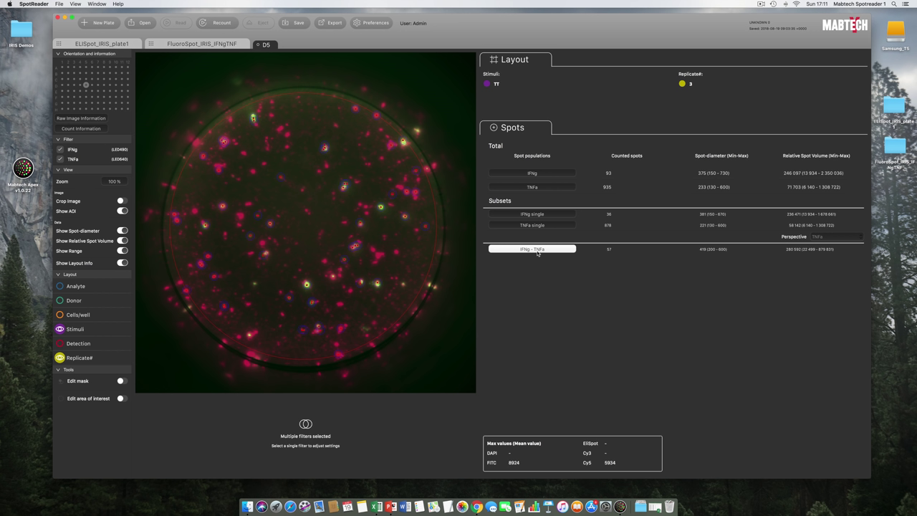
left_click(114, 181)
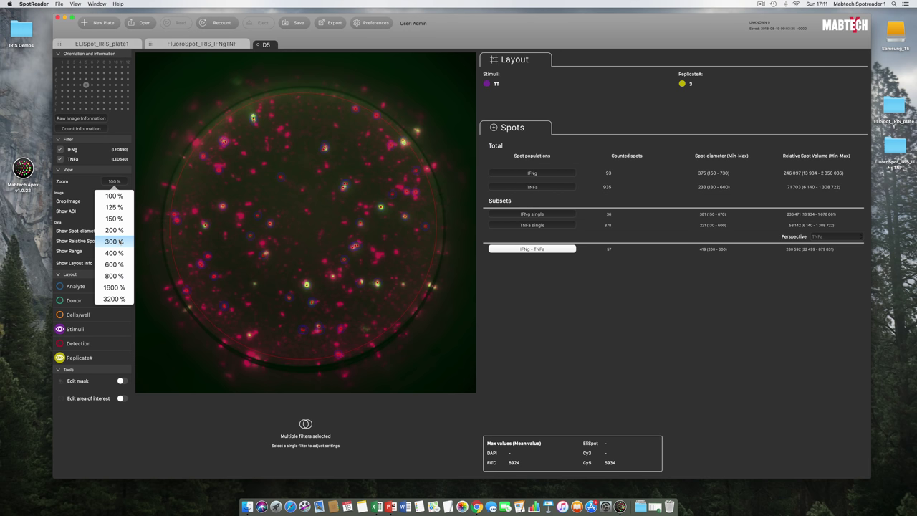
left_click(119, 241)
scroll(313, 265, "down", 5)
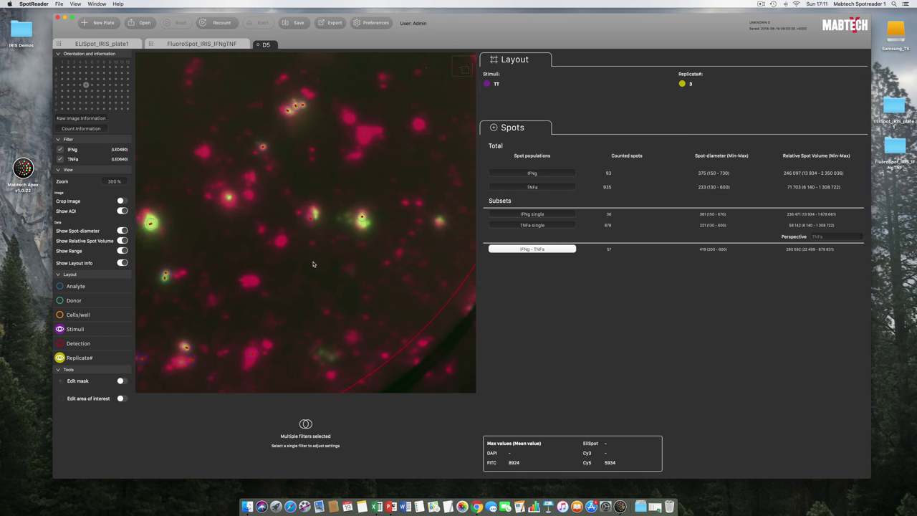
scroll(313, 264, "left", 3)
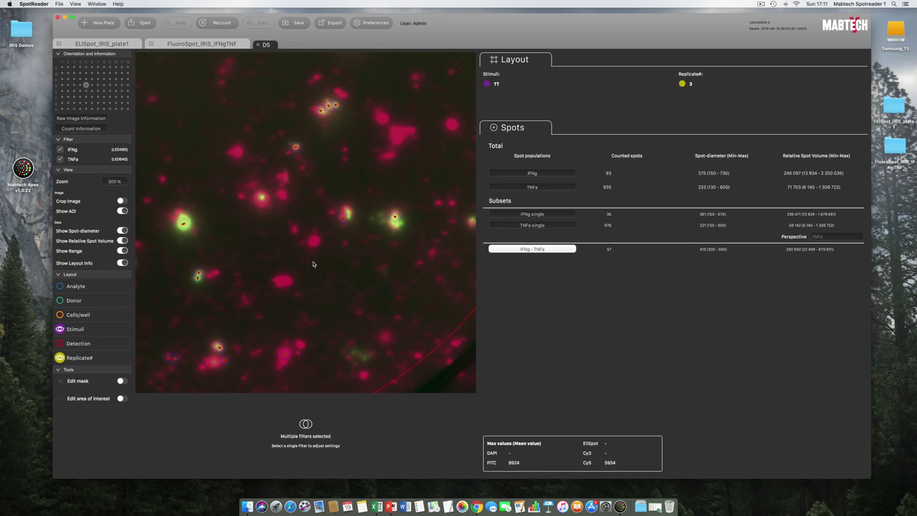
scroll(313, 264, "down", 3)
scroll(313, 264, "up", 3)
scroll(313, 265, "up", 3)
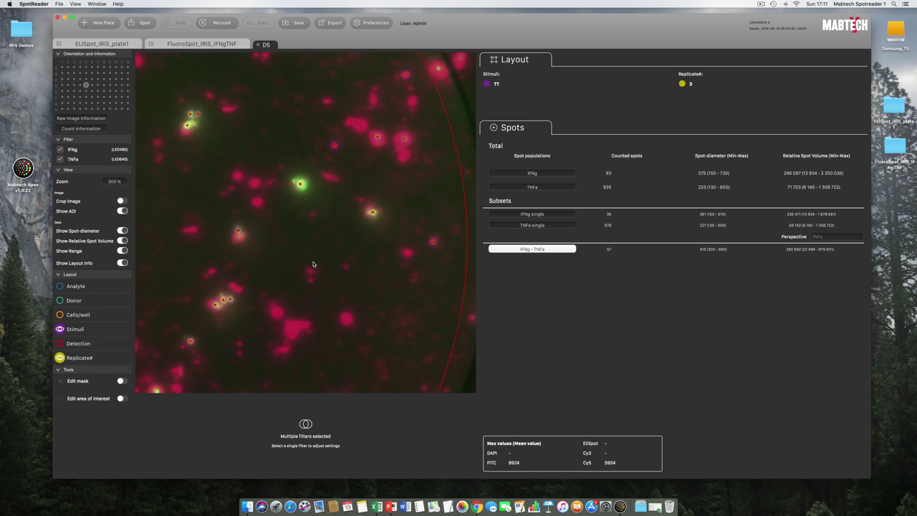
Export the Well Data Excel file for well D5 to the desktop
left_click(341, 26)
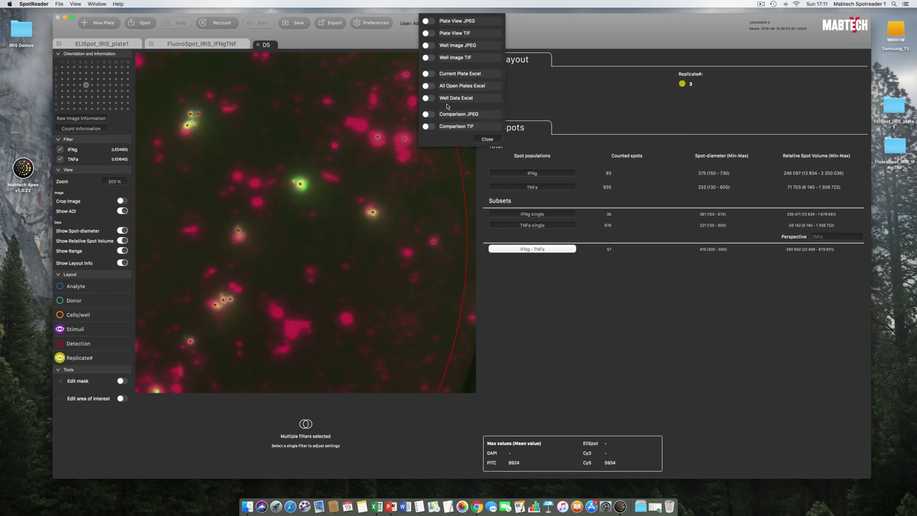
left_click(428, 99)
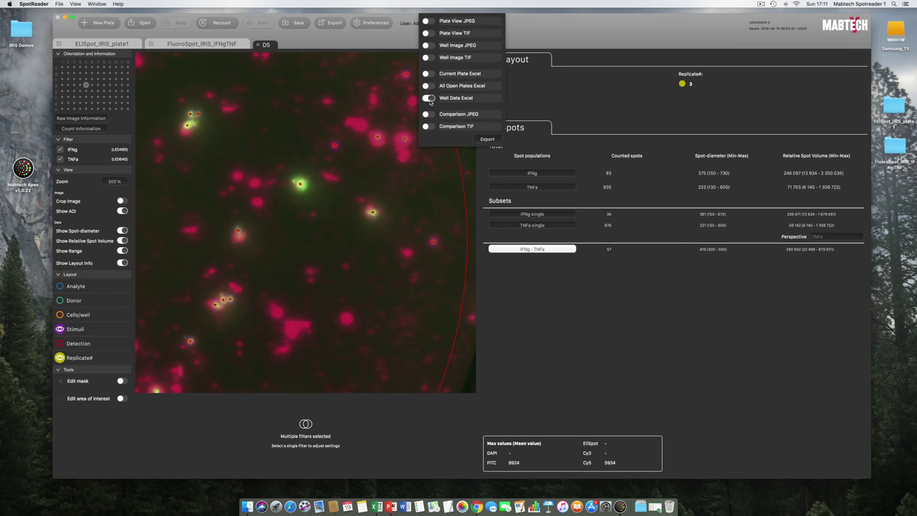
left_click(487, 139)
left_click(668, 428)
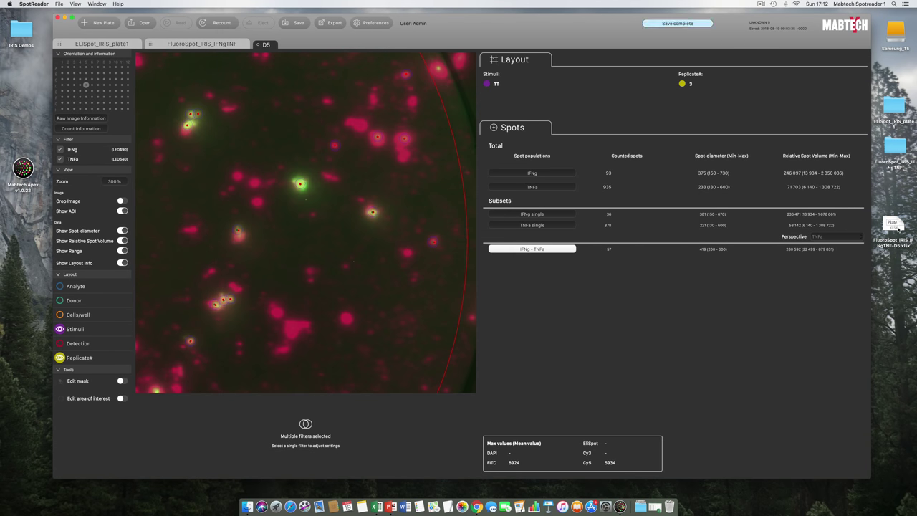
Open the exported FluoroSpot_IRIS_IFNgTNF-D5 workbook in Excel and widen the LED490 and LED640 relative spot volume columns to fit their headings
double_click(896, 226)
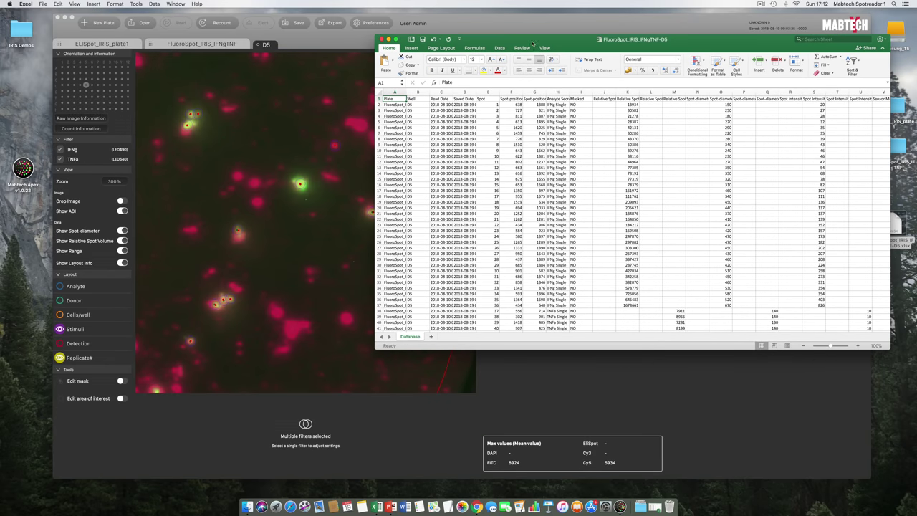
left_click(488, 93)
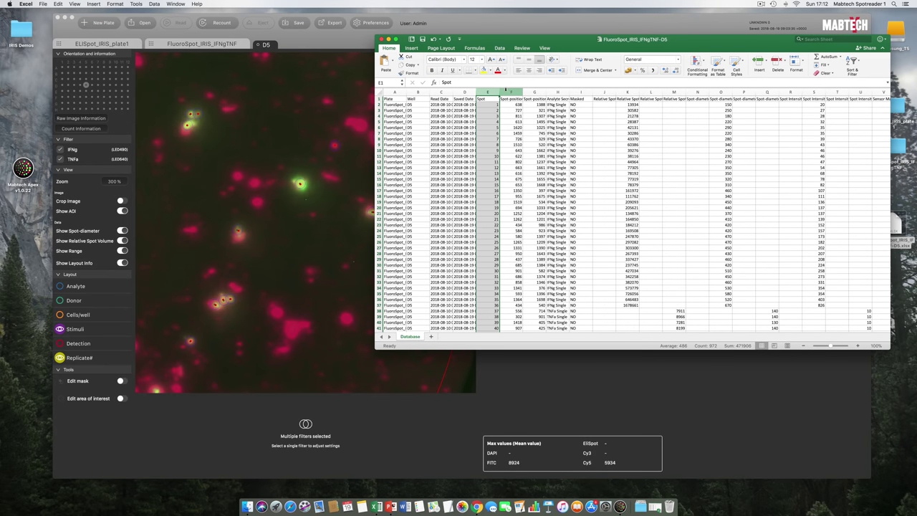
double_click(638, 92)
left_click(778, 94)
double_click(733, 92)
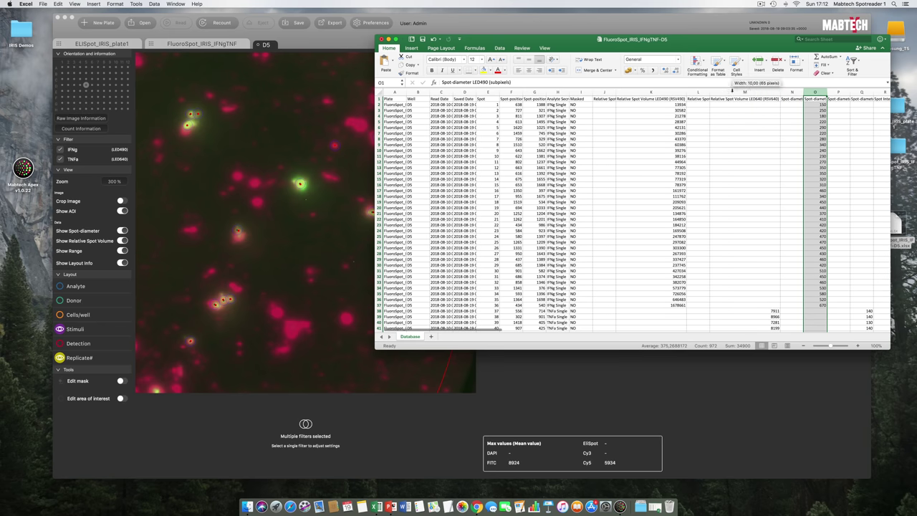
Review the spot numbers and the single and double analyte rows through to the end of the data, and close the workbook
left_click(484, 93)
scroll(495, 179, "down", 20)
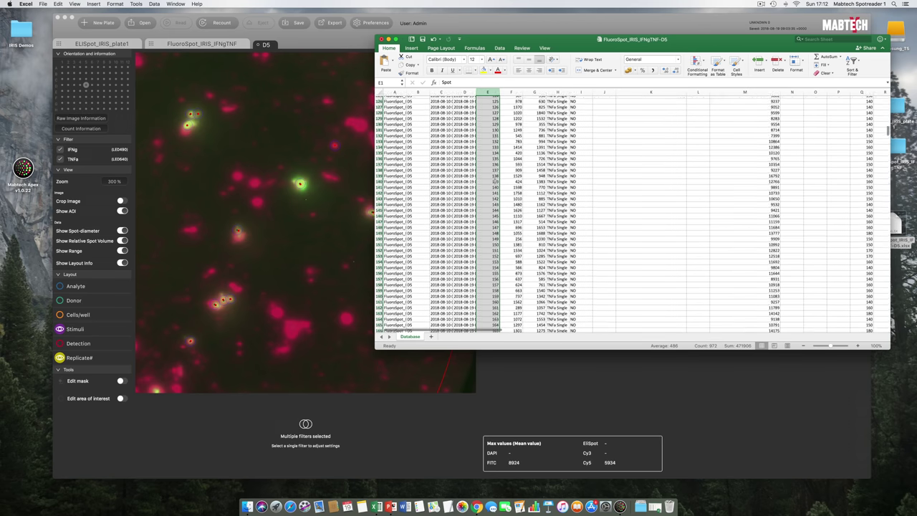
scroll(495, 180, "down", 20)
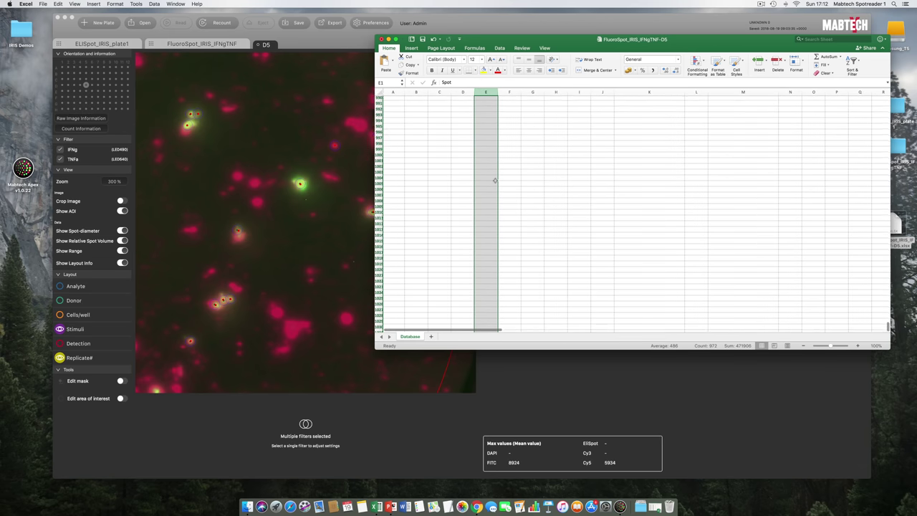
left_click(553, 93)
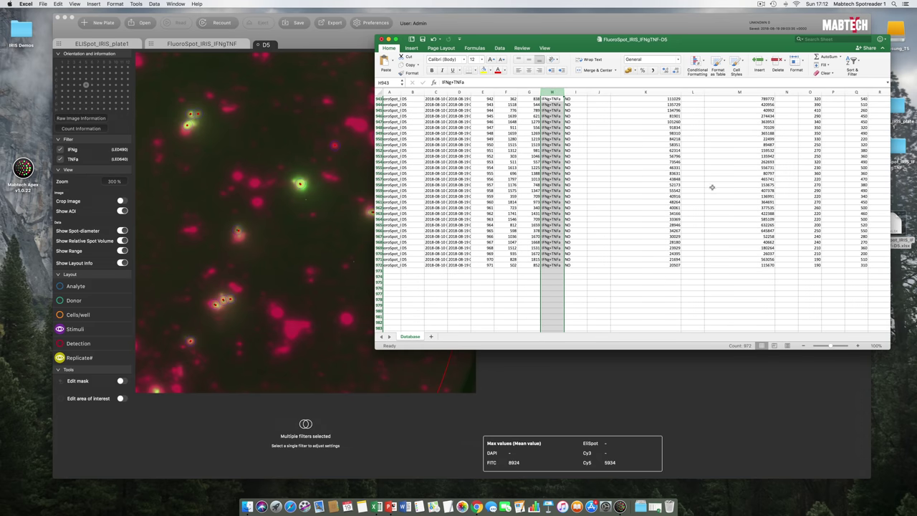
scroll(676, 180, "up", 10)
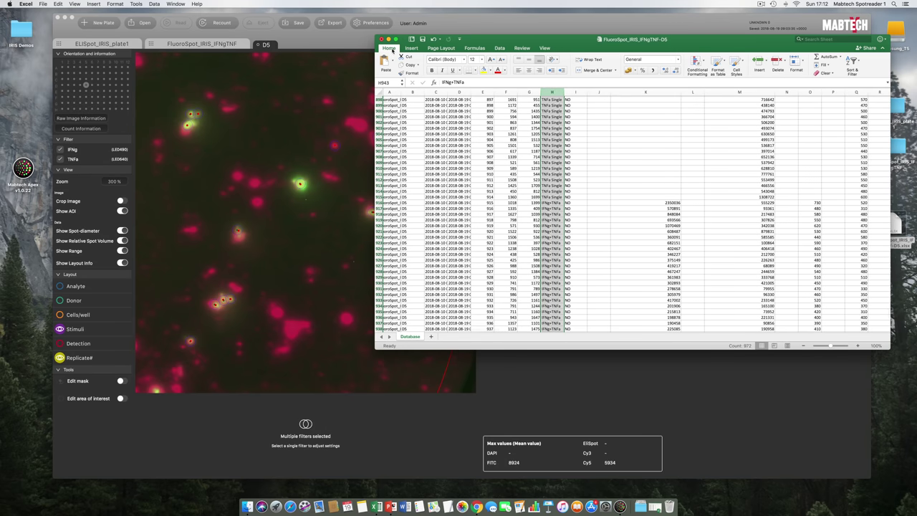
left_click(382, 39)
left_click(692, 88)
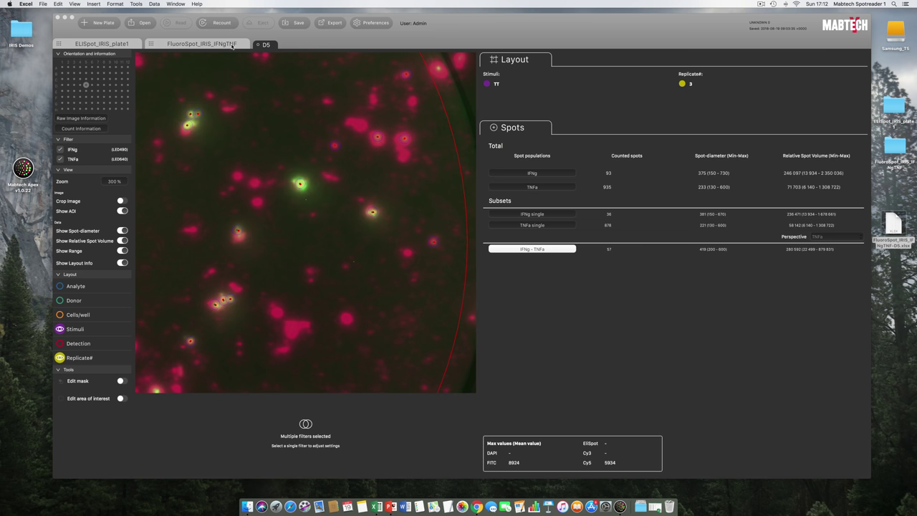
Show the whole of well D5 at 100 % zoom and export it to the desktop as a Well Image TIF
left_click(115, 183)
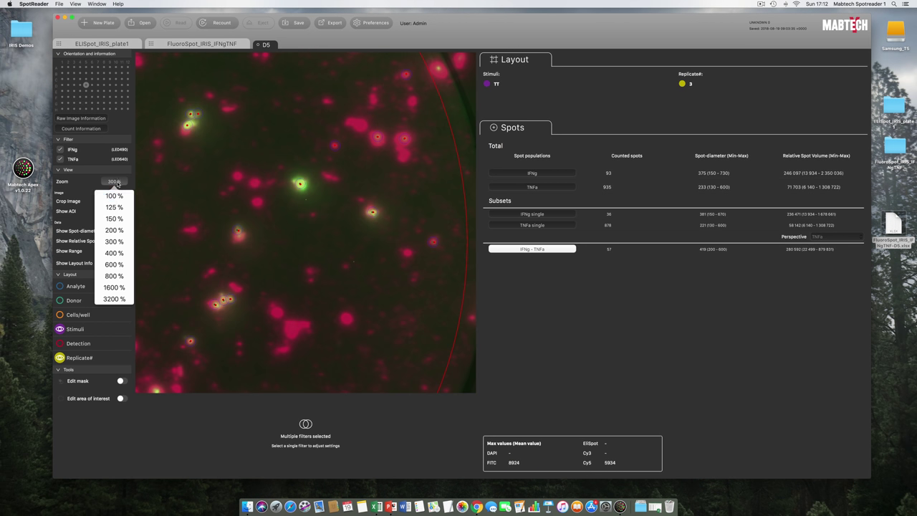
left_click(114, 196)
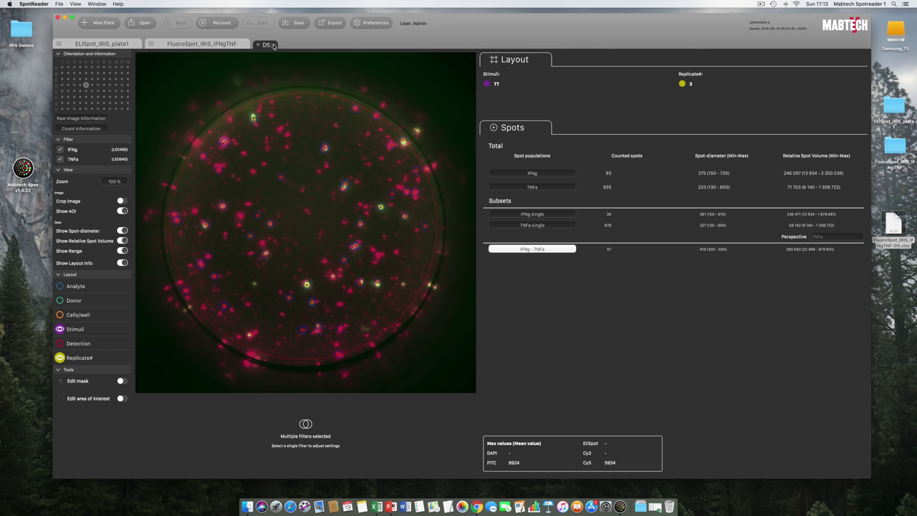
left_click(343, 28)
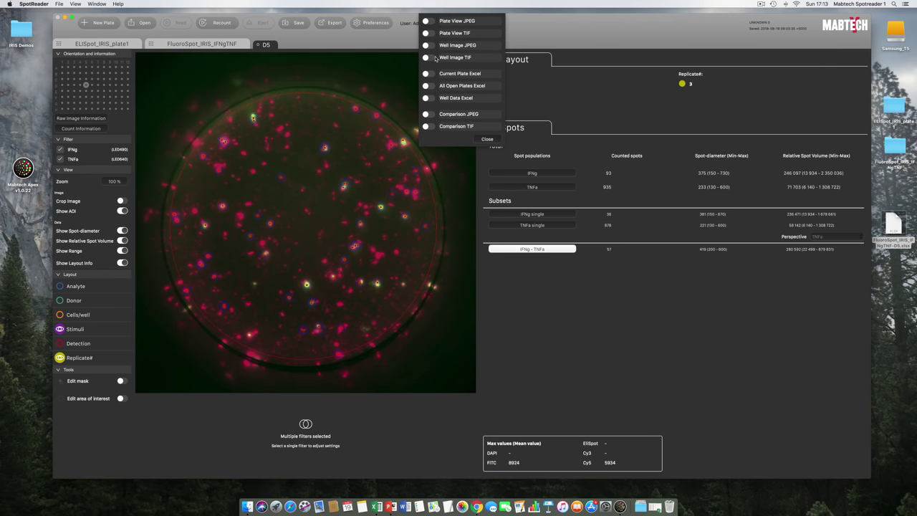
left_click(428, 58)
left_click(488, 139)
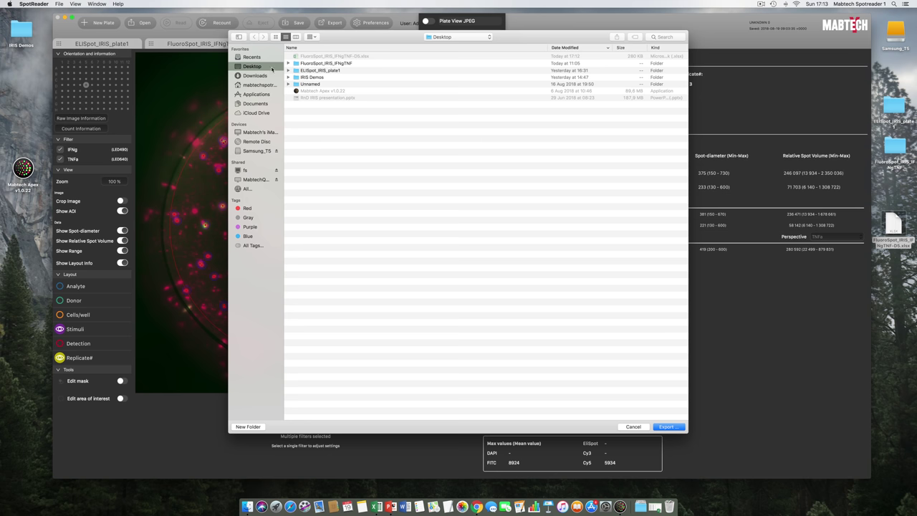
left_click(676, 428)
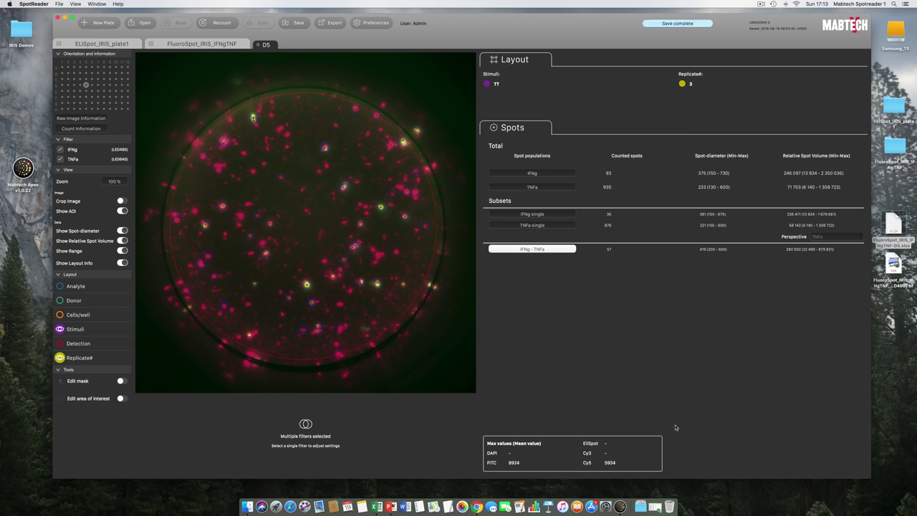
Open the exported D5 TIF in Preview, compare it beside the well view, and close it
double_click(896, 271)
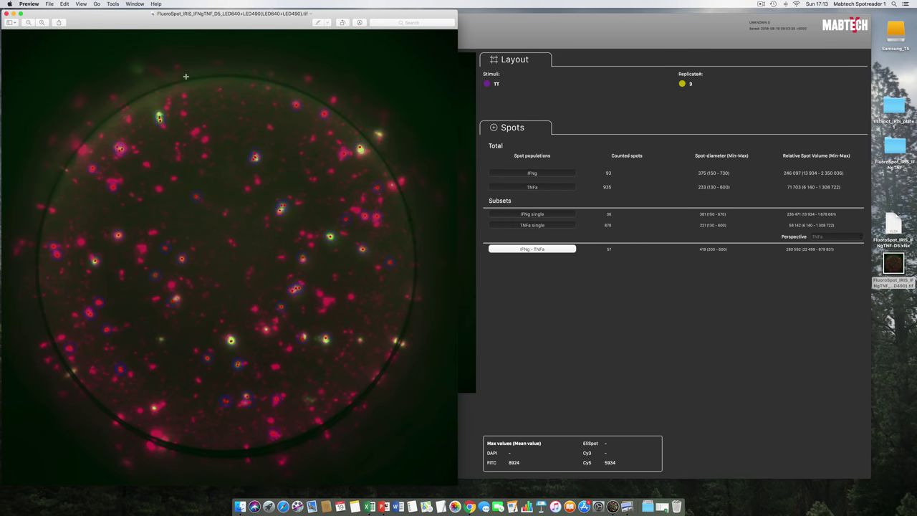
left_click_drag(109, 20, 548, 20)
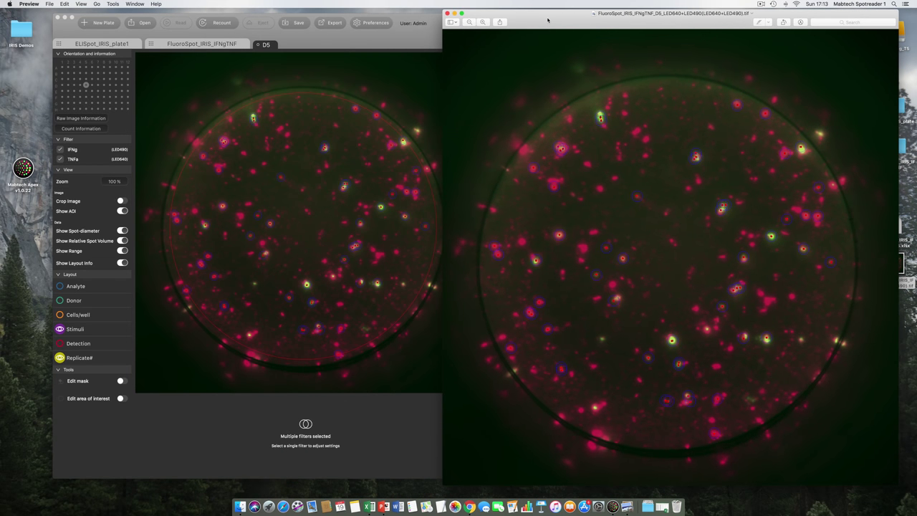
left_click(447, 13)
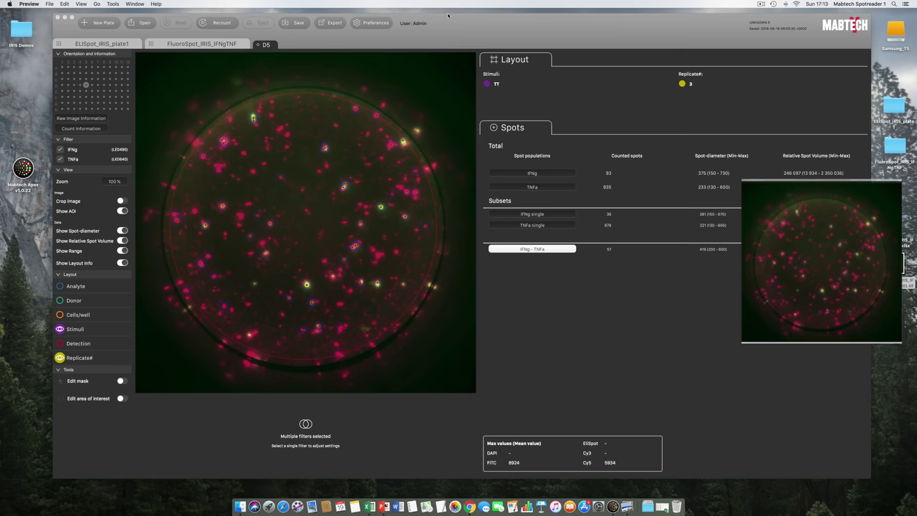
Display only the IFNg filter at 600 % zoom, mark all IFNg spots, and frame the bright double spot in well D5
left_click(114, 183)
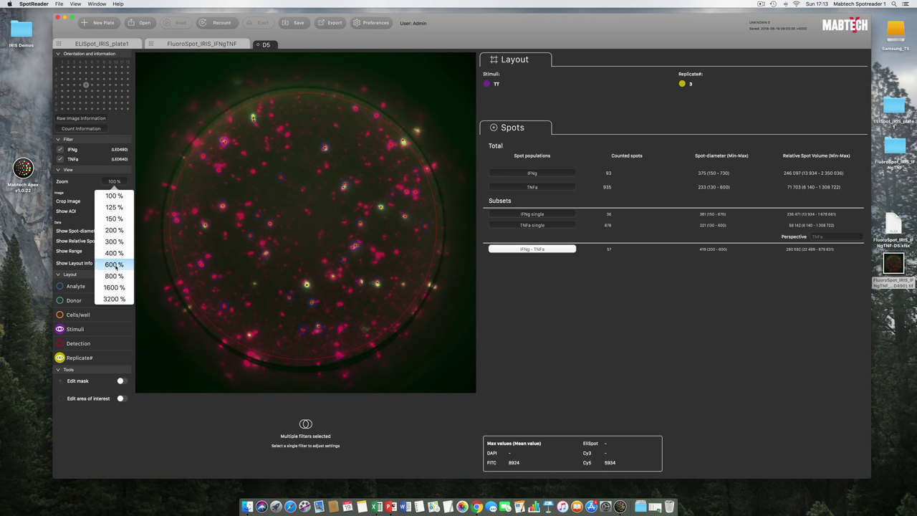
left_click(114, 265)
left_click(60, 158)
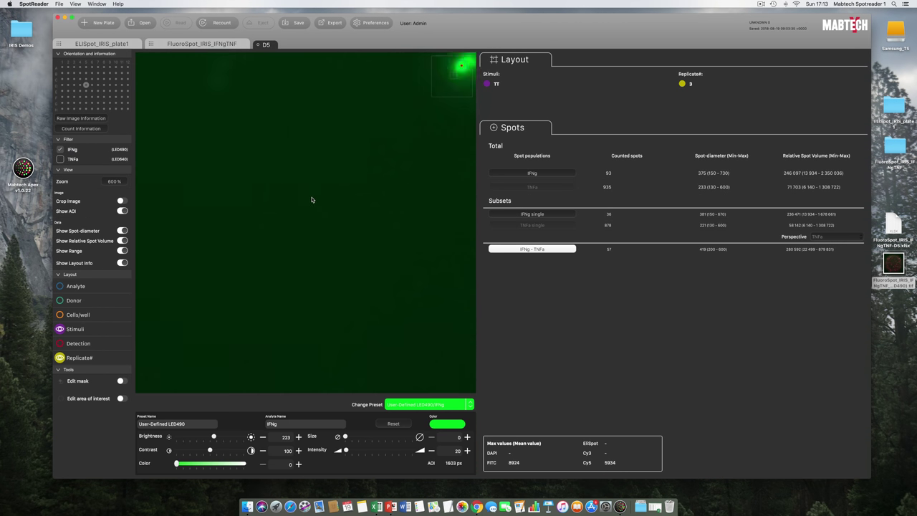
scroll(312, 199, "right", 5)
scroll(313, 199, "left", 3)
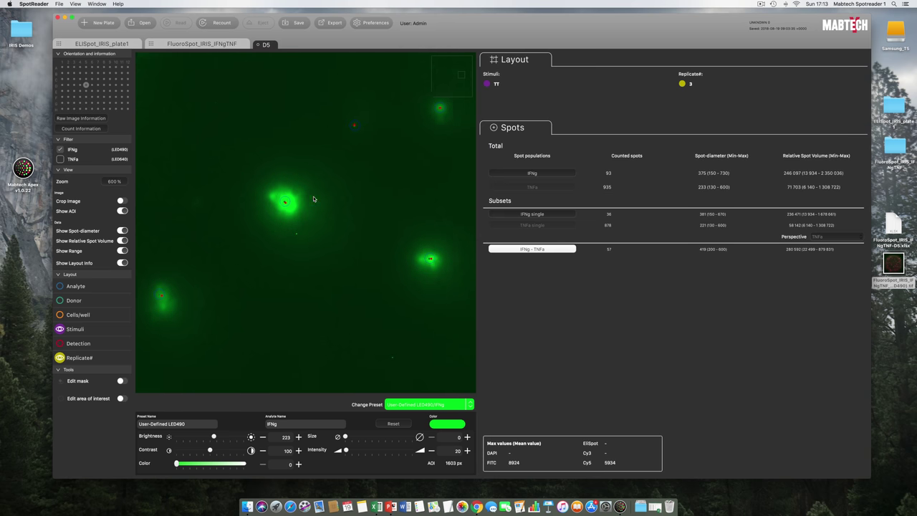
left_click(524, 174)
scroll(423, 194, "down", 3)
scroll(424, 195, "right", 3)
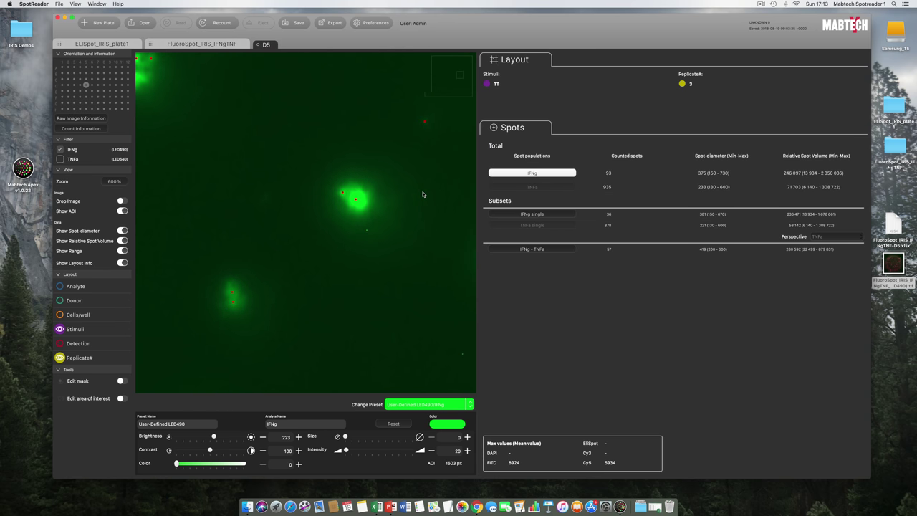
Raise the IFNg preset brightness to 258 and export the zoomed D5 view as a Well Image TIF
left_click_drag(213, 438, 221, 441)
left_click(331, 23)
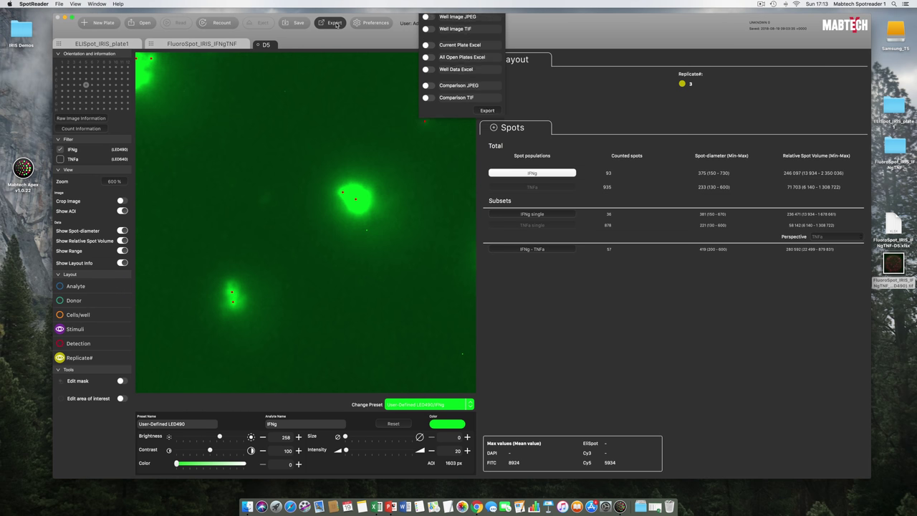
left_click(427, 57)
left_click(488, 139)
left_click(666, 427)
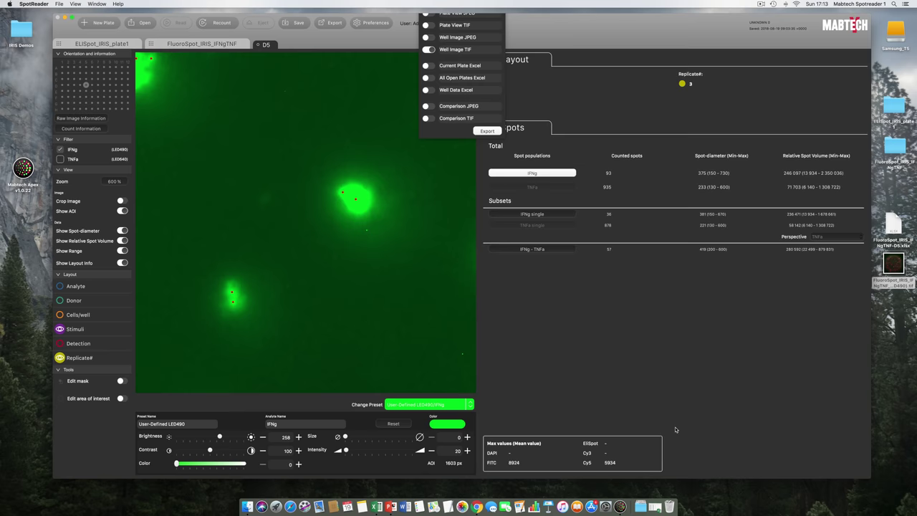
Open the newly exported zoomed D5 TIF in Preview, compare it with the well view, and close it
left_click(895, 304)
double_click(894, 304)
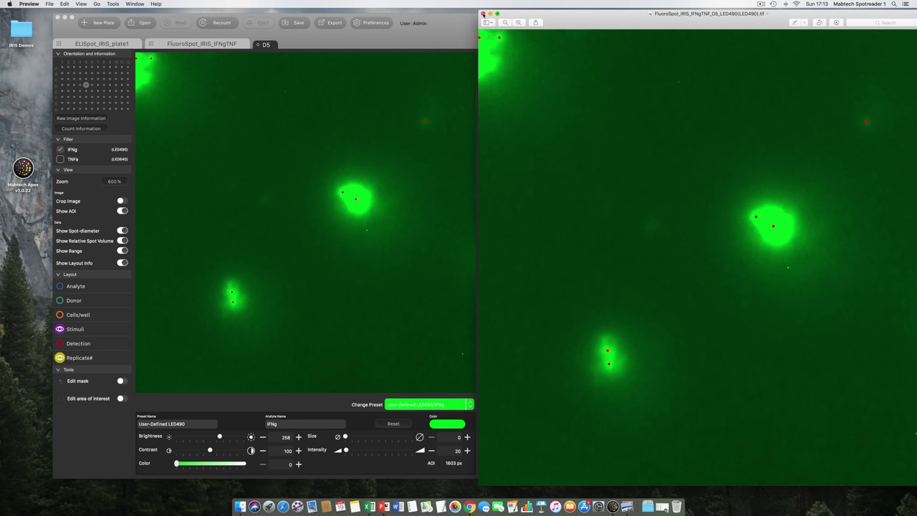
left_click(483, 13)
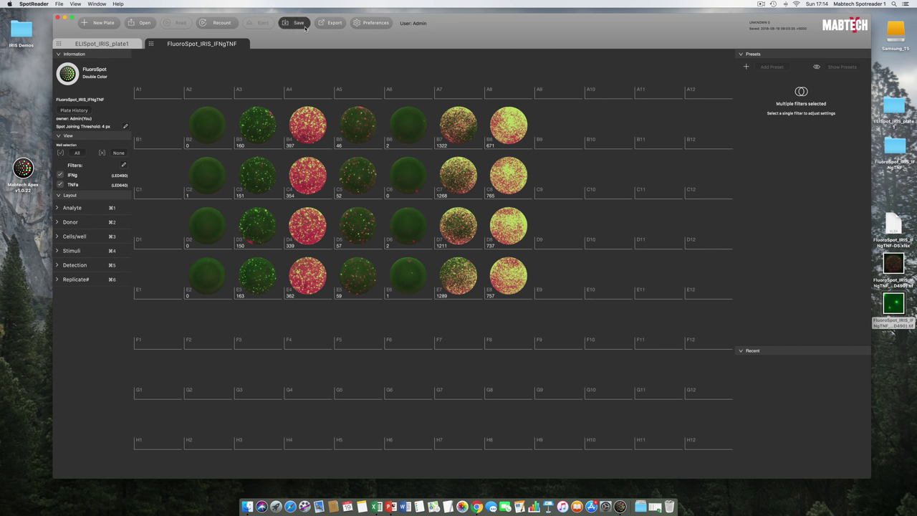
Save the FluoroSpot plate, open FluoroSpot_IRIS_IFNgTNF.xlsx from its desktop folder in Excel, and resize the workbook window beside the plate view
left_click(302, 24)
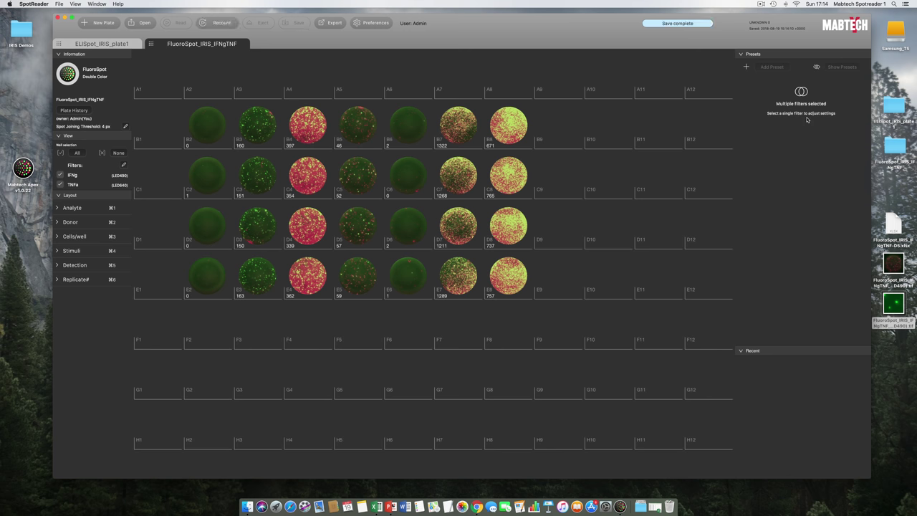
double_click(891, 146)
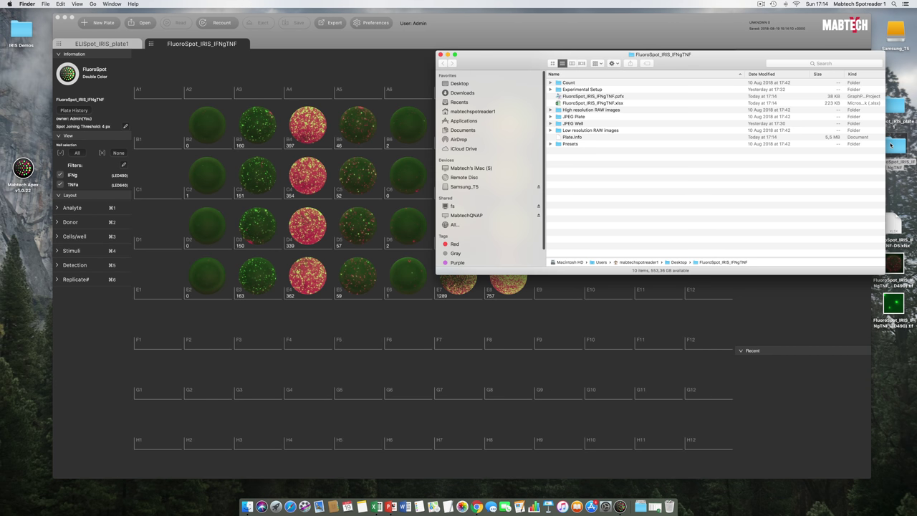
double_click(590, 104)
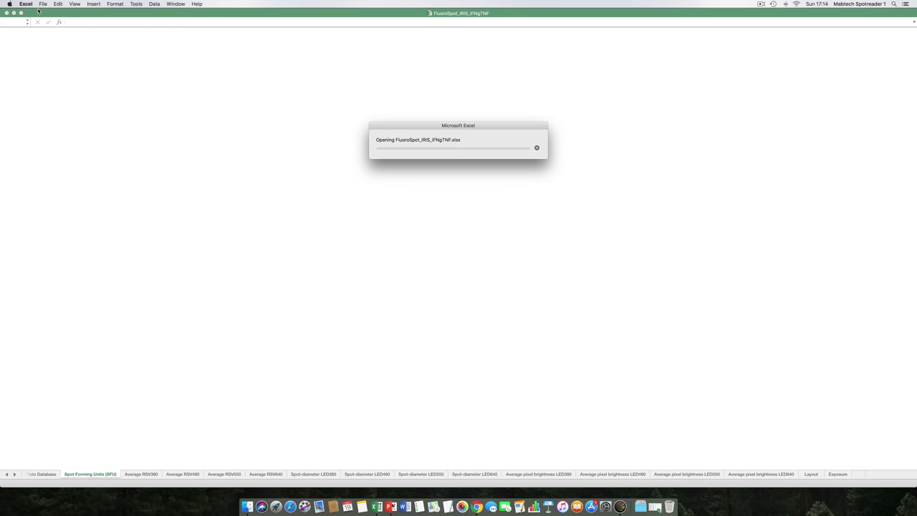
left_click_drag(1, 7, 206, 17)
left_click_drag(312, 20, 321, 16)
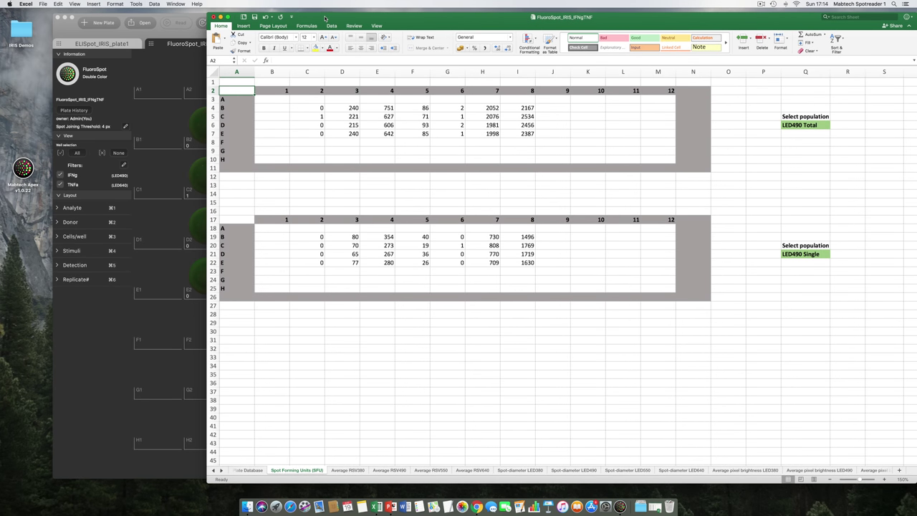
Set the population of the upper Spot Forming Units plate table to LED640 Total
left_click(826, 125)
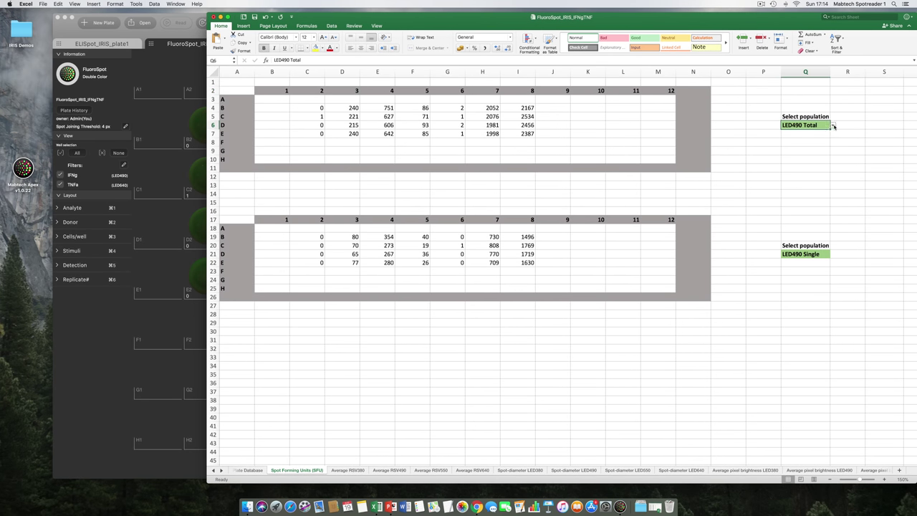
left_click(834, 126)
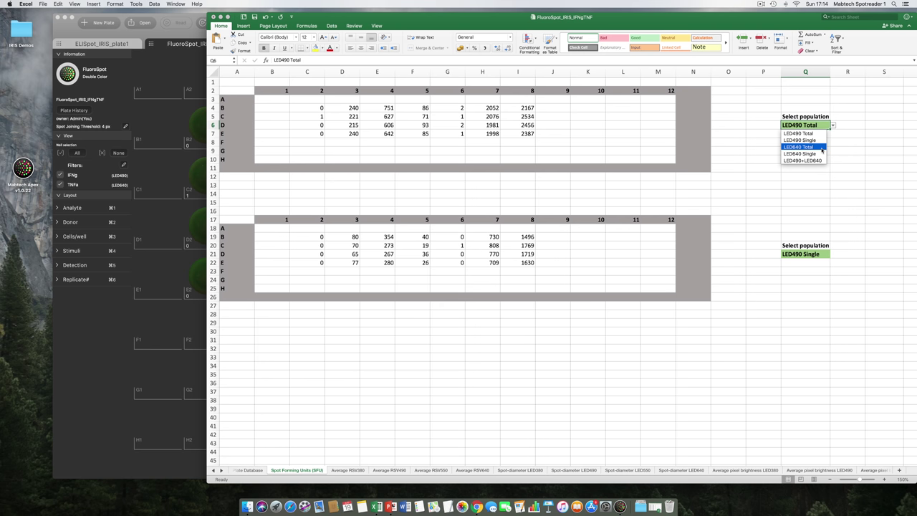
left_click(822, 147)
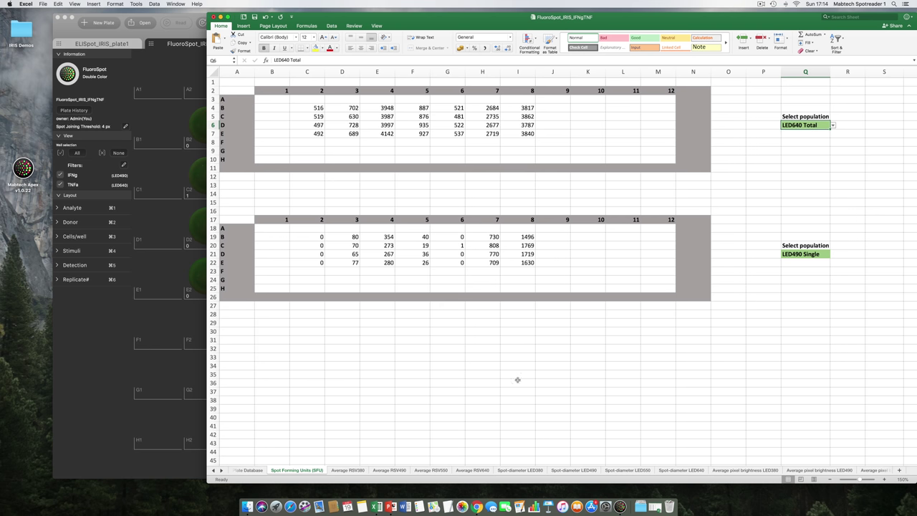
Create a PivotTable on a new worksheet from all the data in the Plate Database sheet
left_click(247, 470)
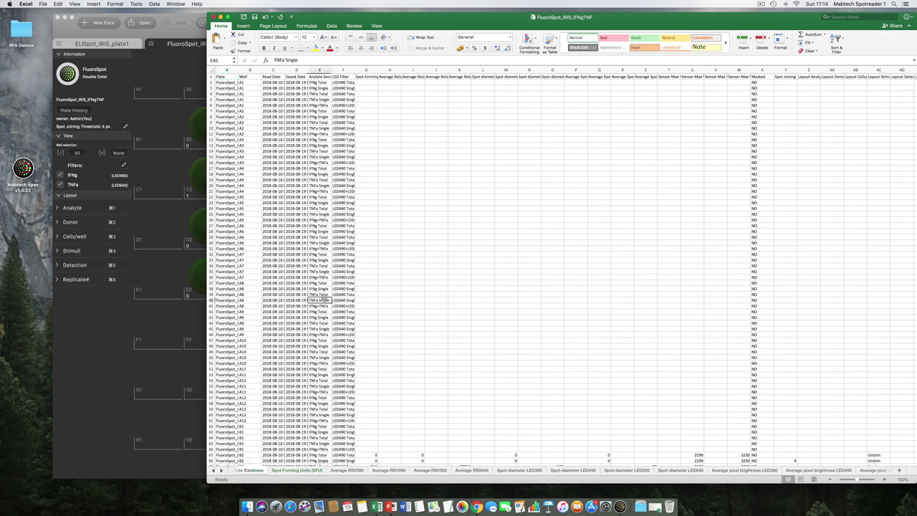
key("super+a")
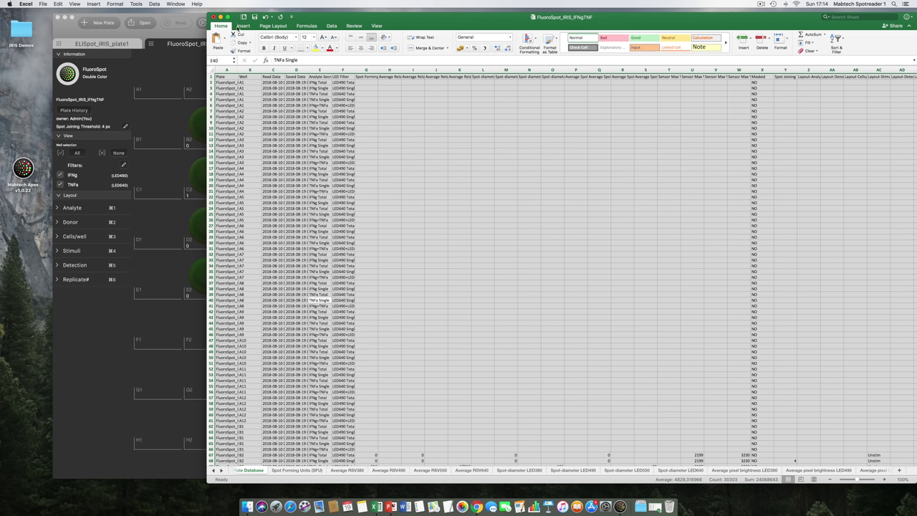
left_click(244, 26)
left_click(219, 41)
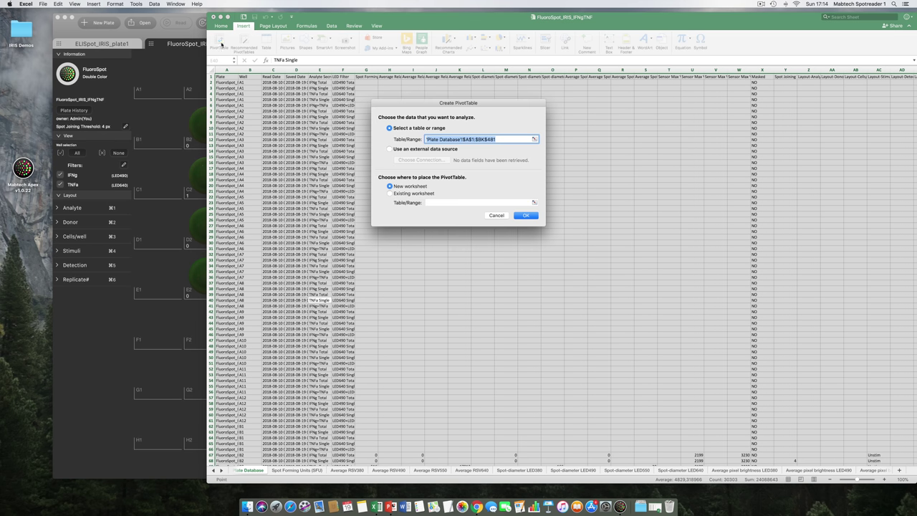
left_click(526, 215)
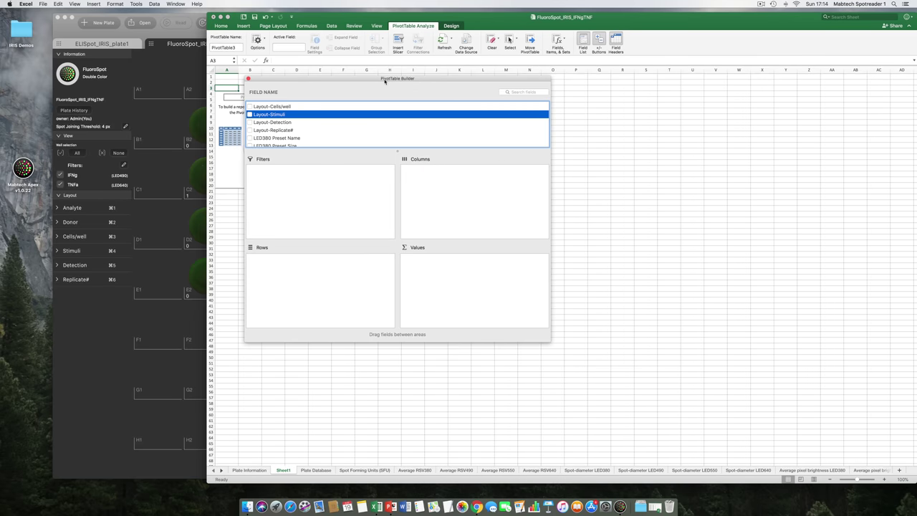
Lay out the PivotTable with Layout-Replicate# as columns and Layout-Stimuli as rows
left_click_drag(384, 92, 643, 101)
left_click_drag(539, 149, 747, 228)
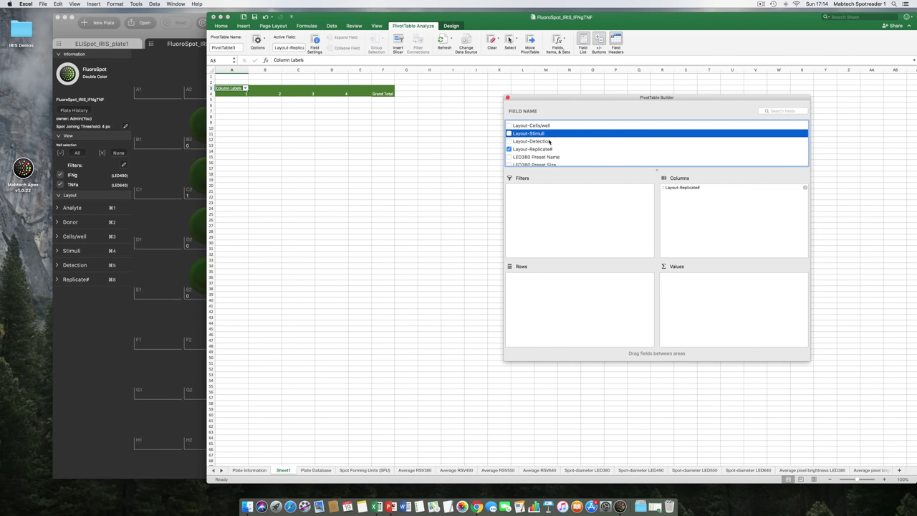
left_click_drag(539, 135, 549, 287)
Add Spot Forming Units (SFU) to the PivotTable values and summarize it by Sum
scroll(560, 142, "down", 10)
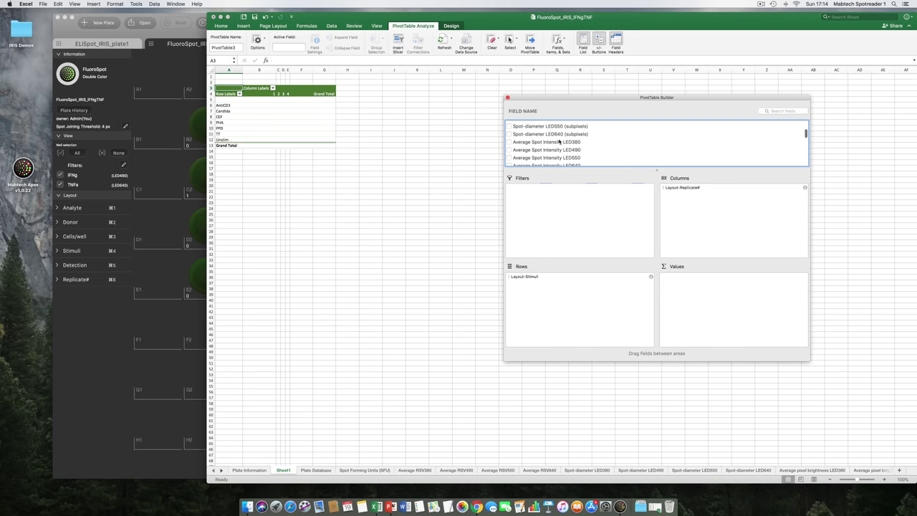
scroll(559, 141, "up", 2)
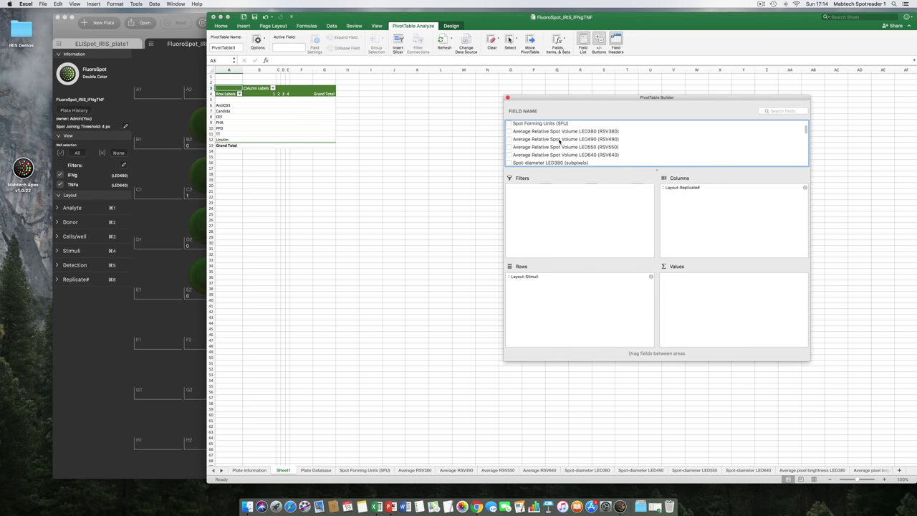
scroll(560, 141, "up", 2)
left_click_drag(563, 137, 709, 287)
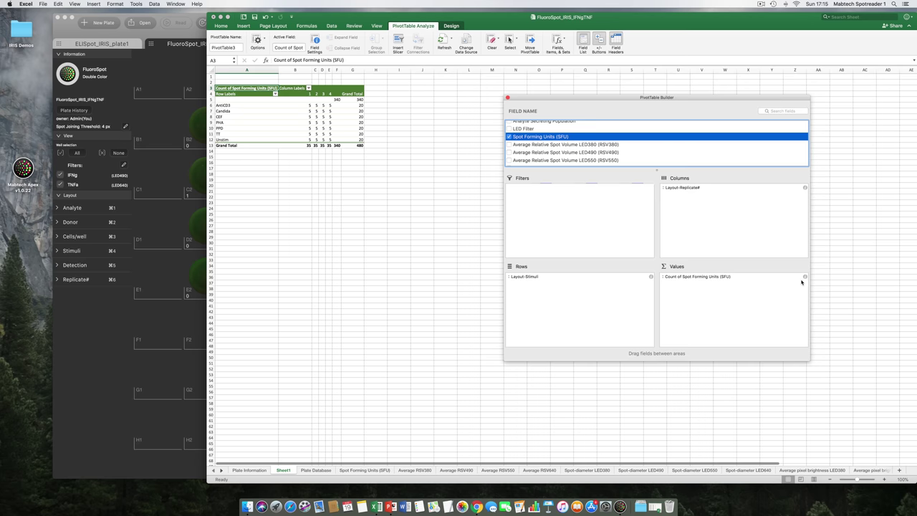
left_click(805, 277)
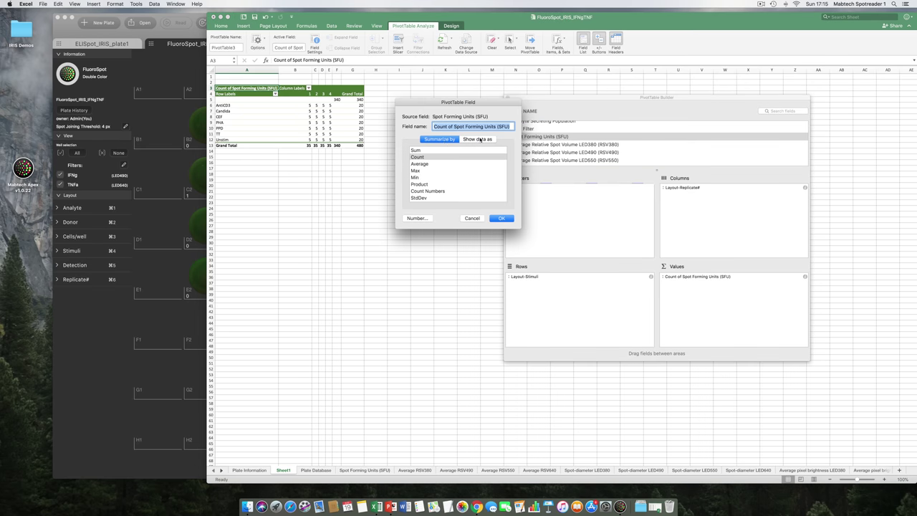
left_click(419, 150)
left_click(502, 218)
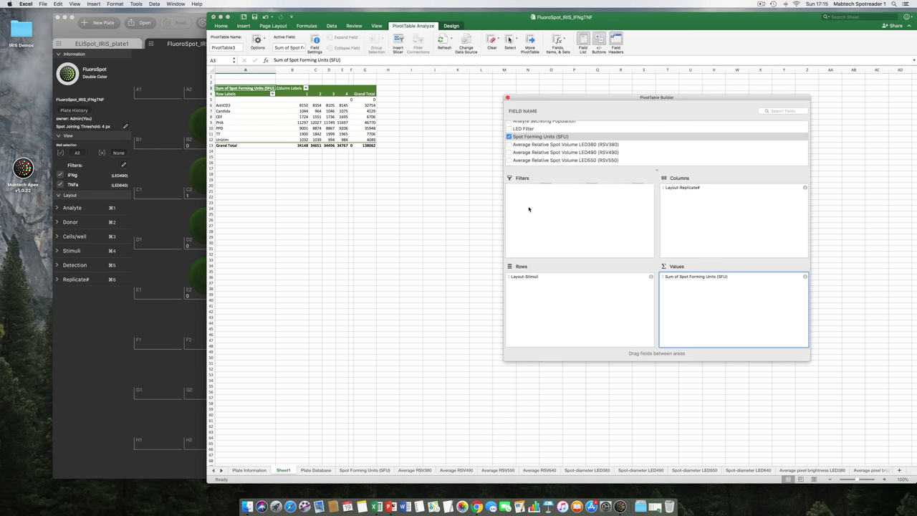
Add Analyte Secreting Population as a PivotTable filter and restrict it to IFNg+TNFa
left_click(306, 87)
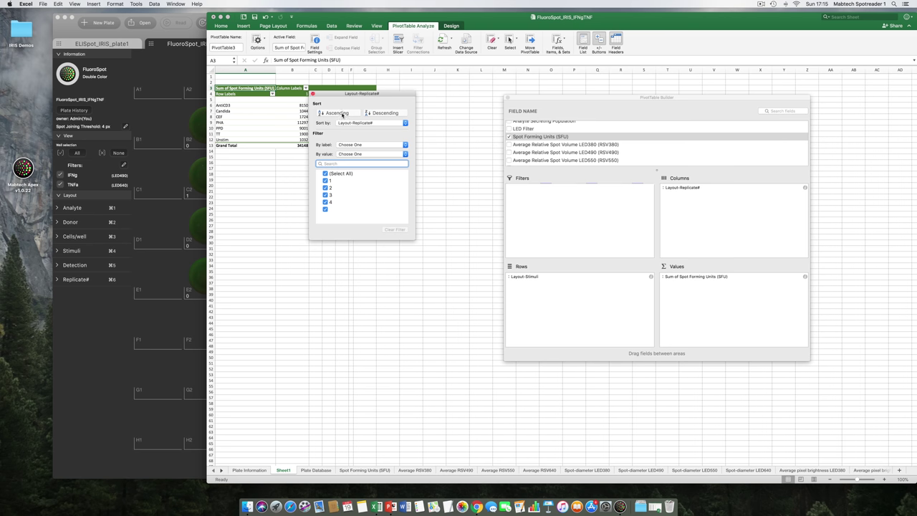
left_click(275, 95)
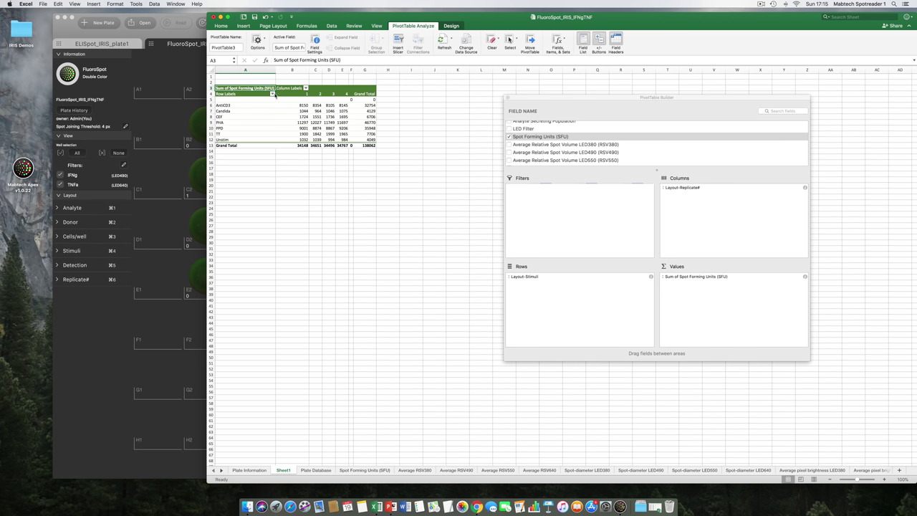
scroll(556, 142, "up", 3)
left_click_drag(551, 136, 561, 215)
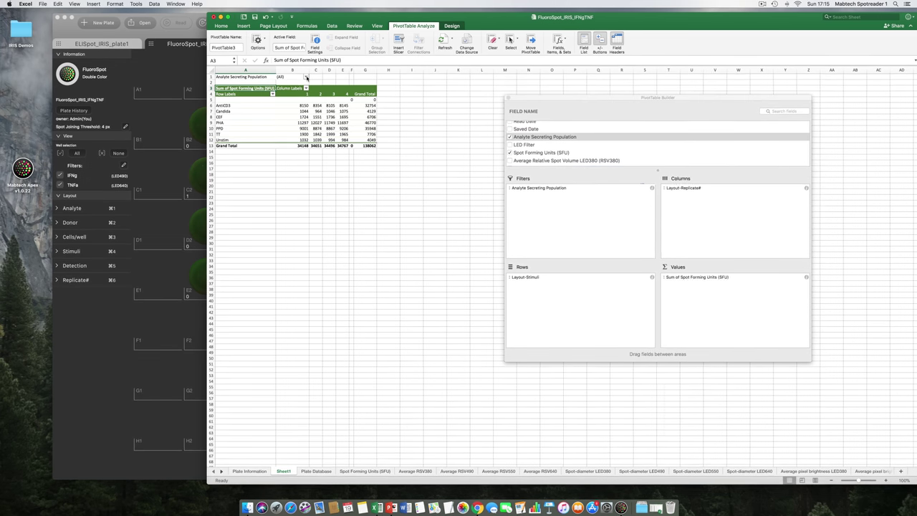
left_click(306, 76)
left_click(325, 105)
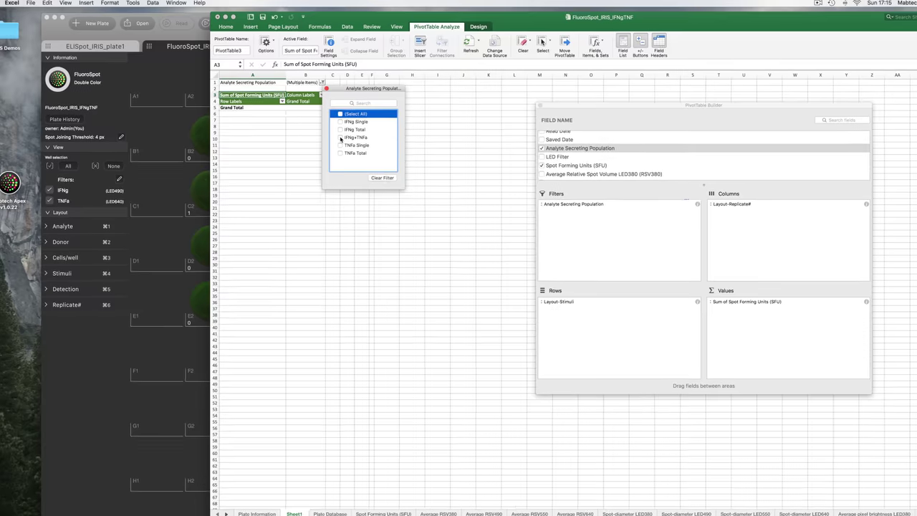
left_click(338, 135)
left_click(324, 87)
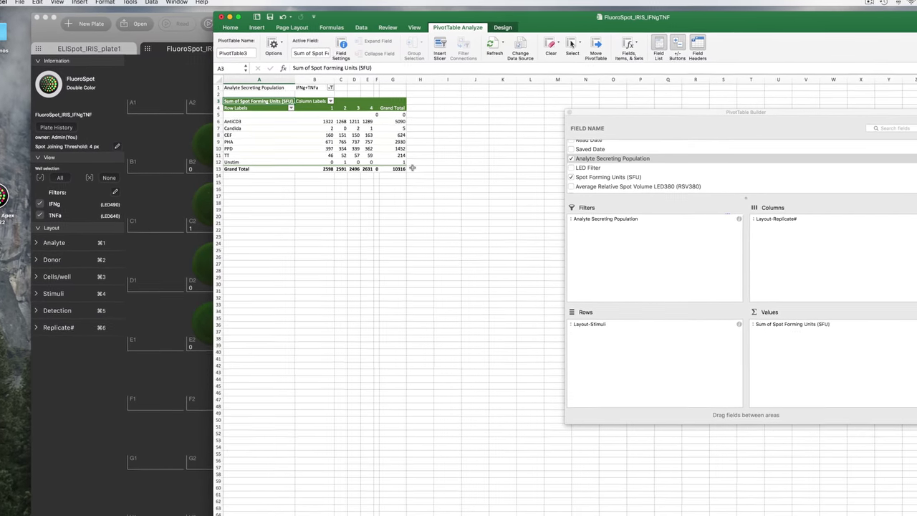
Turn off the PivotTable's grand totals for rows and columns
left_click(364, 158)
left_click_drag(379, 166, 240, 135)
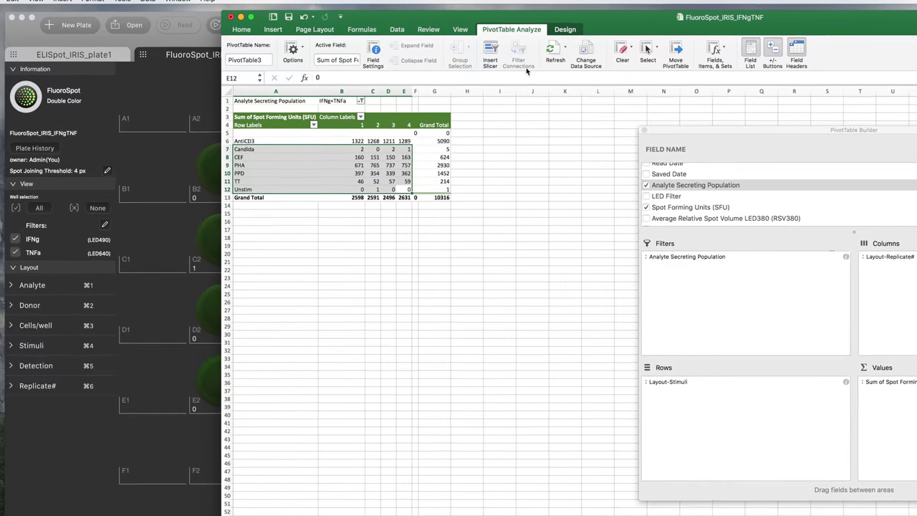
left_click(555, 28)
left_click(285, 55)
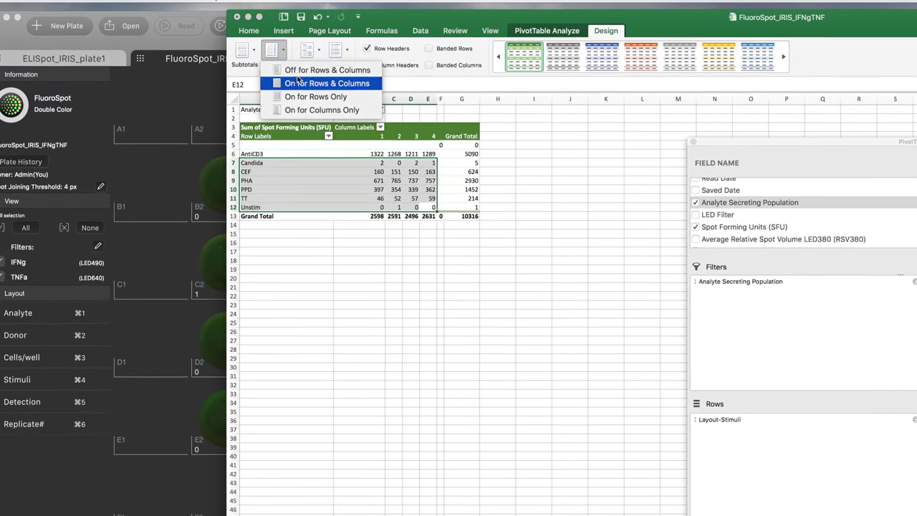
left_click(318, 69)
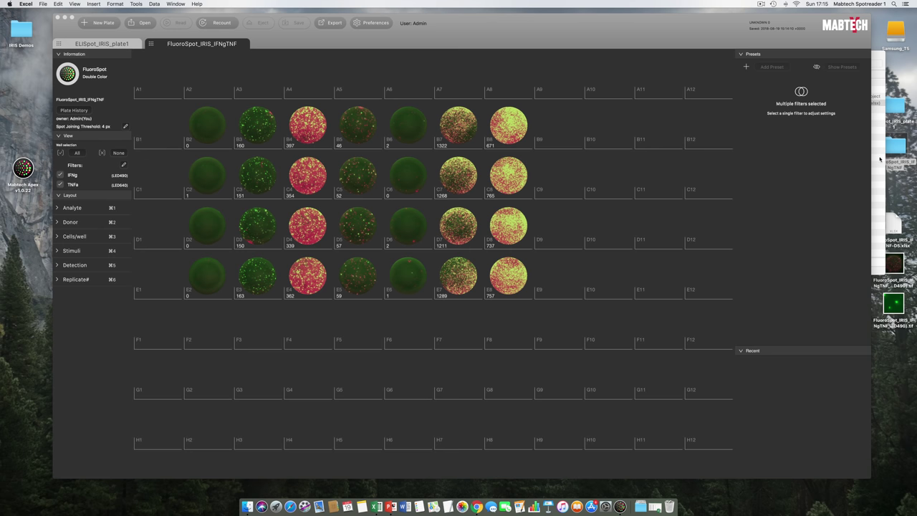
View B4_LED640+LED490.jpg from the plate folder's JPEG Well subfolder, and close the image and the subfolder
double_click(886, 156)
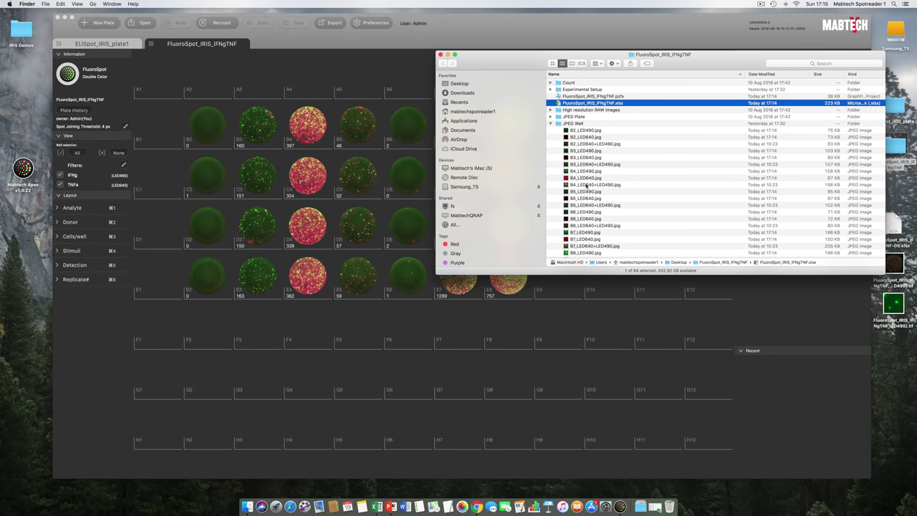
double_click(587, 185)
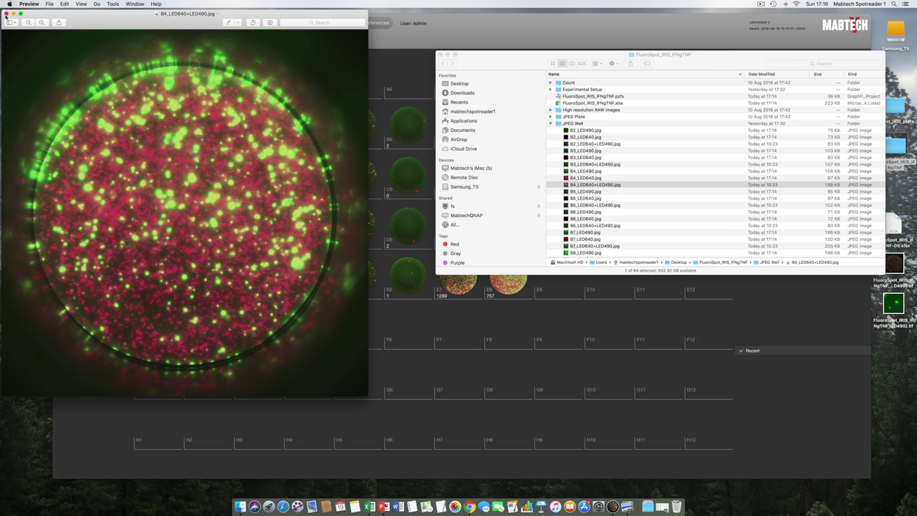
left_click(6, 14)
left_click(554, 123)
left_click(551, 124)
View FluoroSpot_IRIS_IFNgTNF_LED640_Single.jpg from the JPEG Plate subfolder, and close the image and the subfolder
left_click(550, 117)
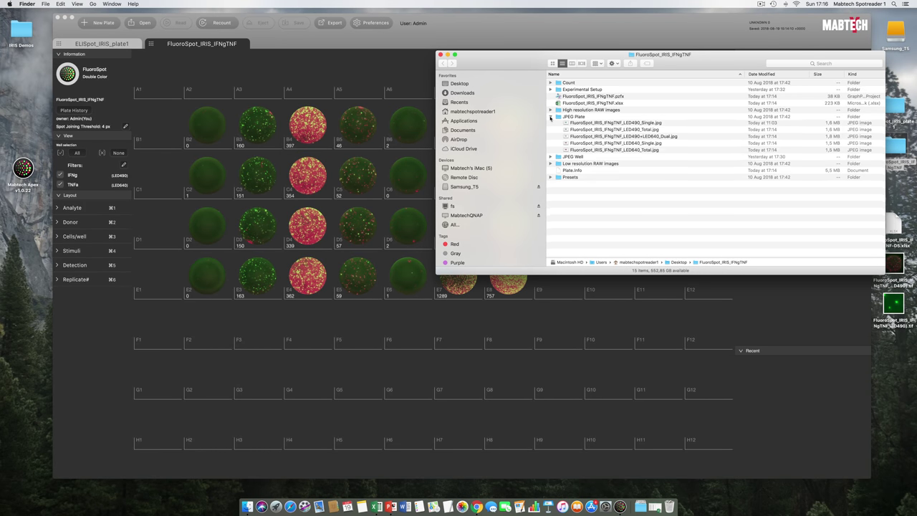
double_click(626, 144)
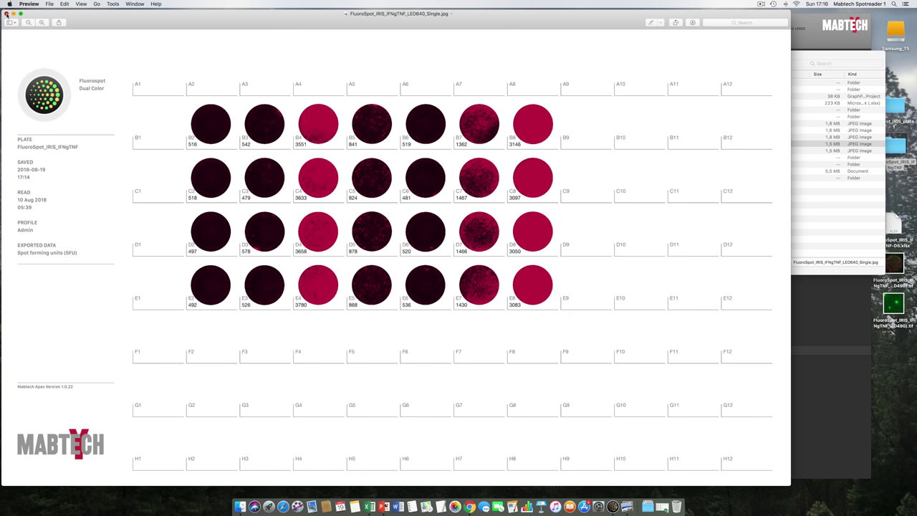
left_click(7, 13)
left_click(551, 118)
left_click(550, 116)
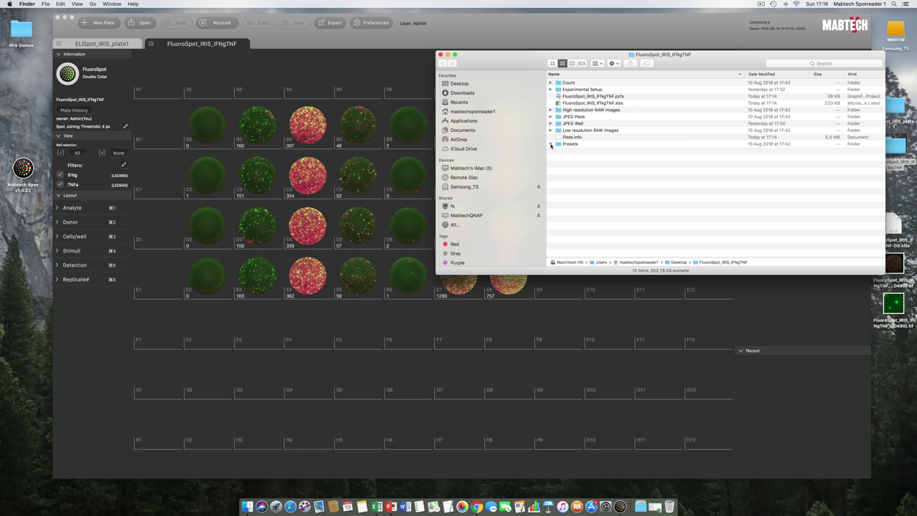
Open FluoroSpot_IRIS_IFNgTNF_Presets_LED490.jpg from the Presets subfolder to view the saved preset settings
left_click(551, 145)
left_click(597, 152)
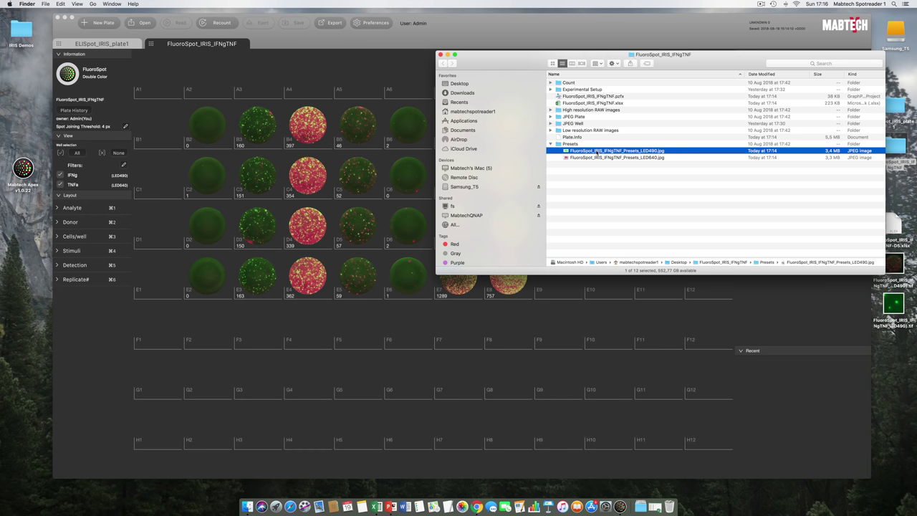
double_click(597, 151)
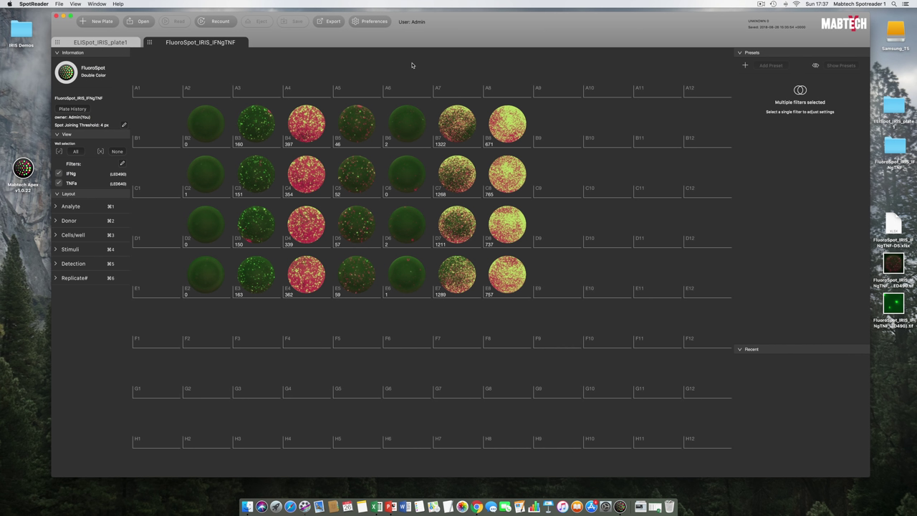
Review the plate's export options, including All Open Plates Excel, and close them without exporting
left_click(331, 21)
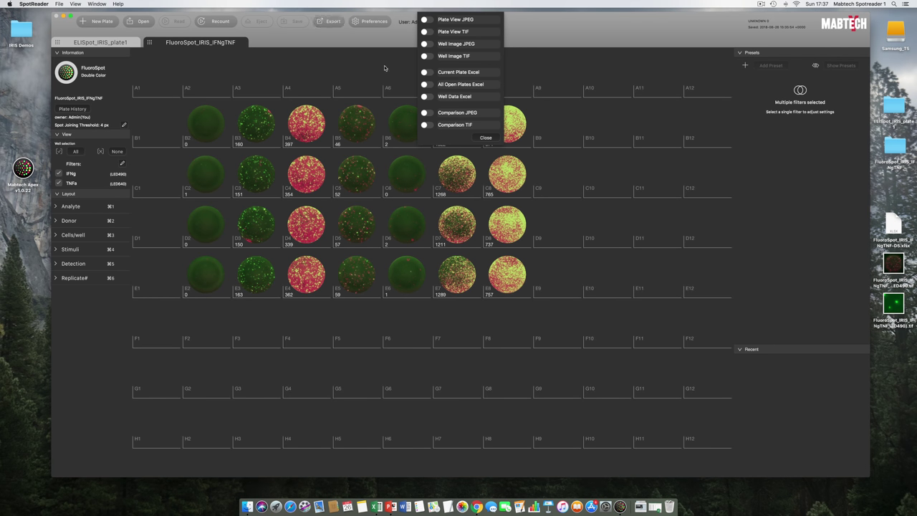
left_click(426, 84)
left_click(426, 85)
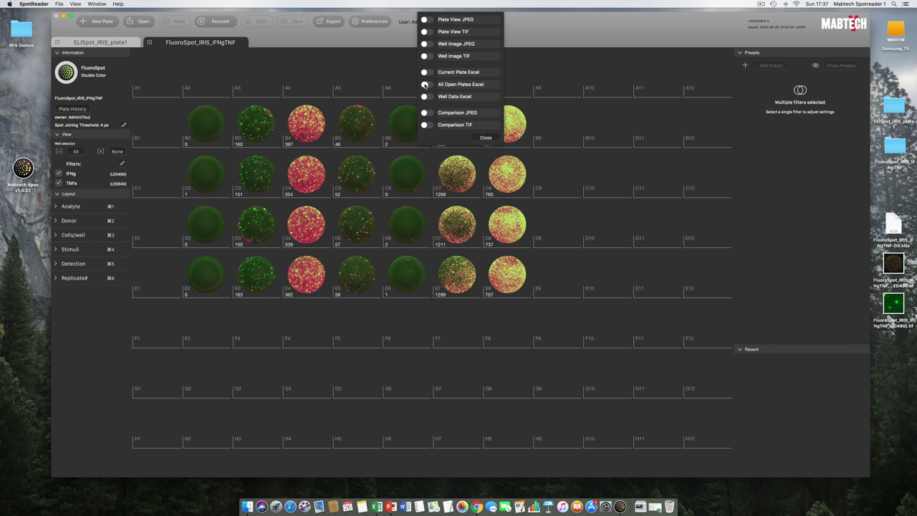
left_click(486, 137)
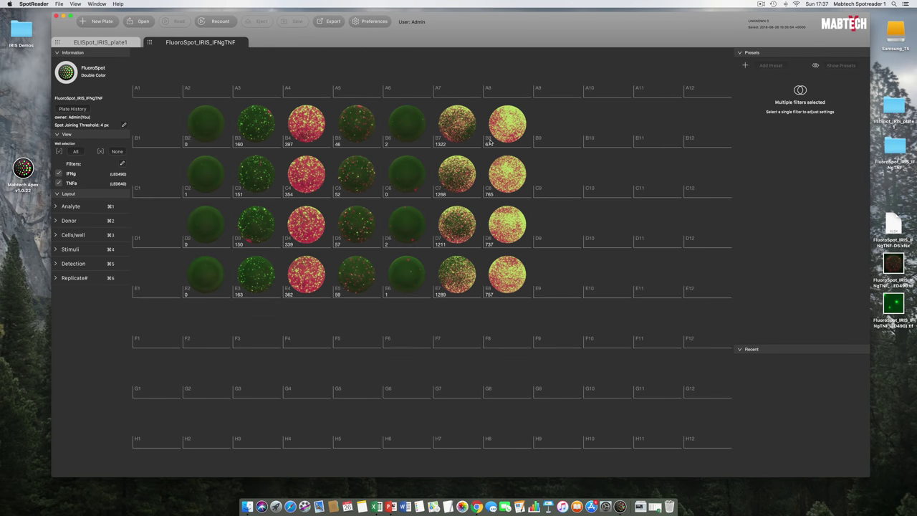